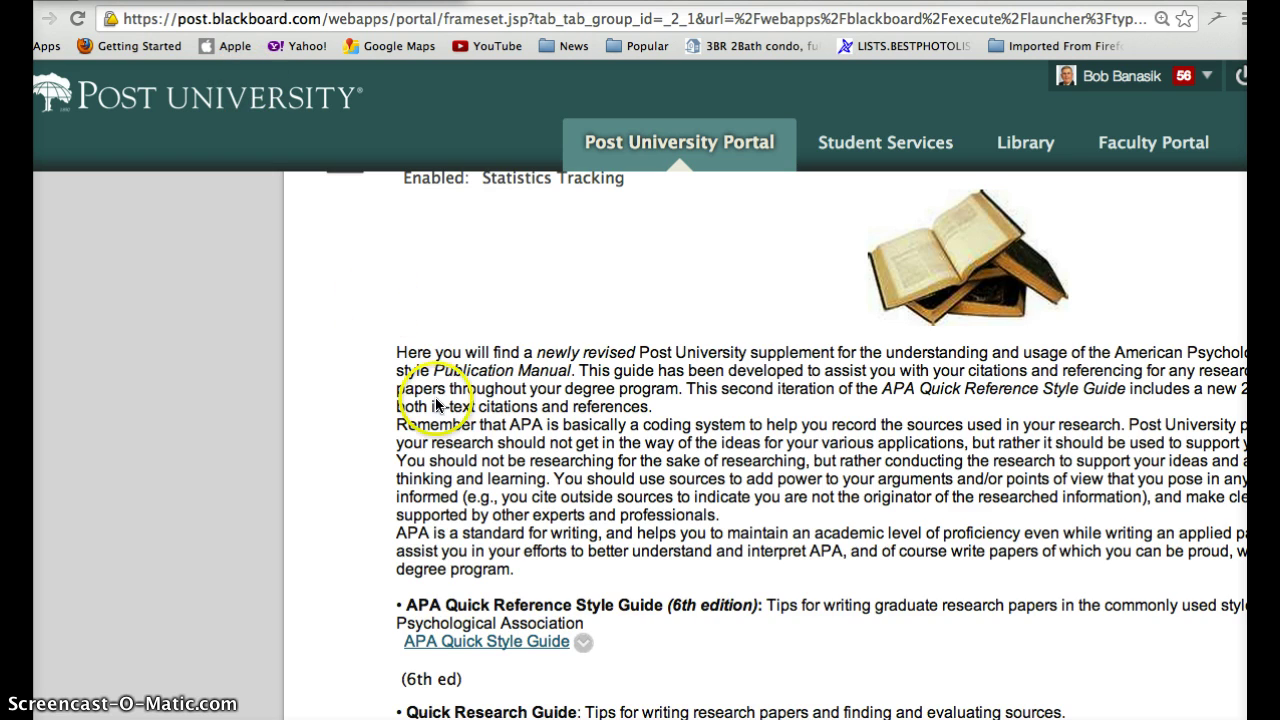
Step: Go back up the course page to the Principles of Marketing - MKT101 item at the start of Course Information
scroll(436, 405, "up", 3)
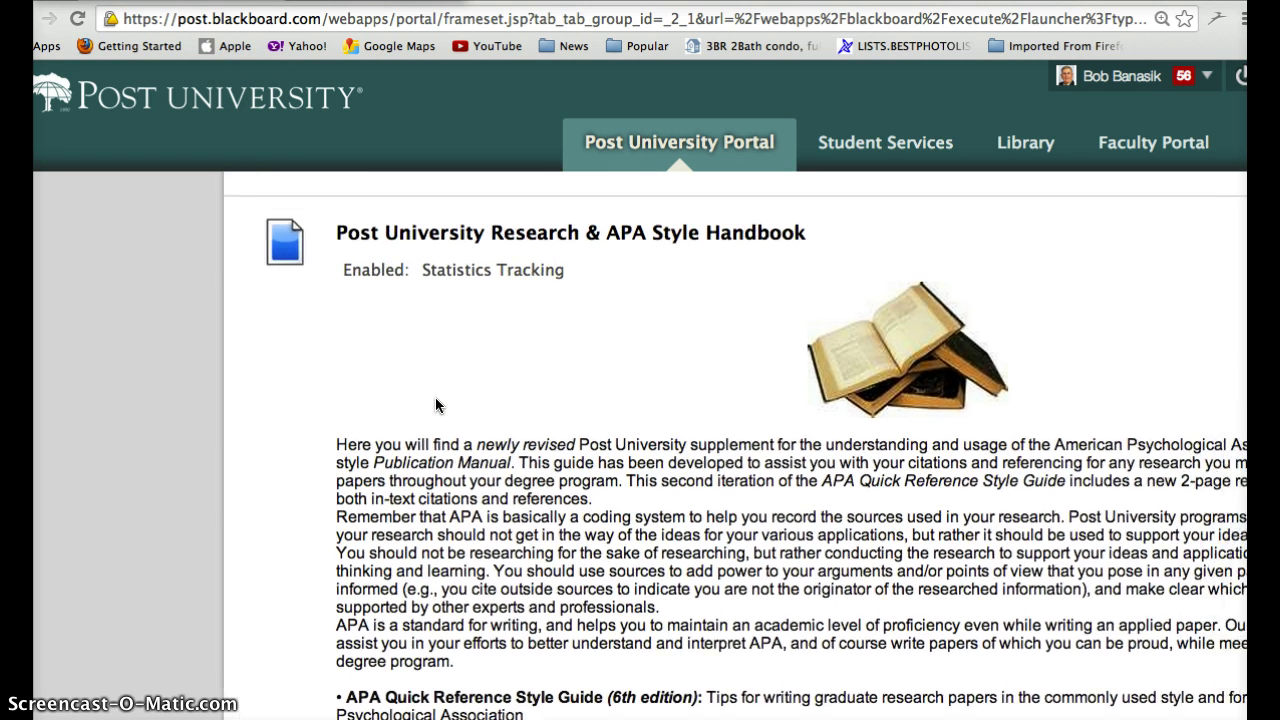
scroll(435, 405, "right", 3)
scroll(435, 405, "up", 3)
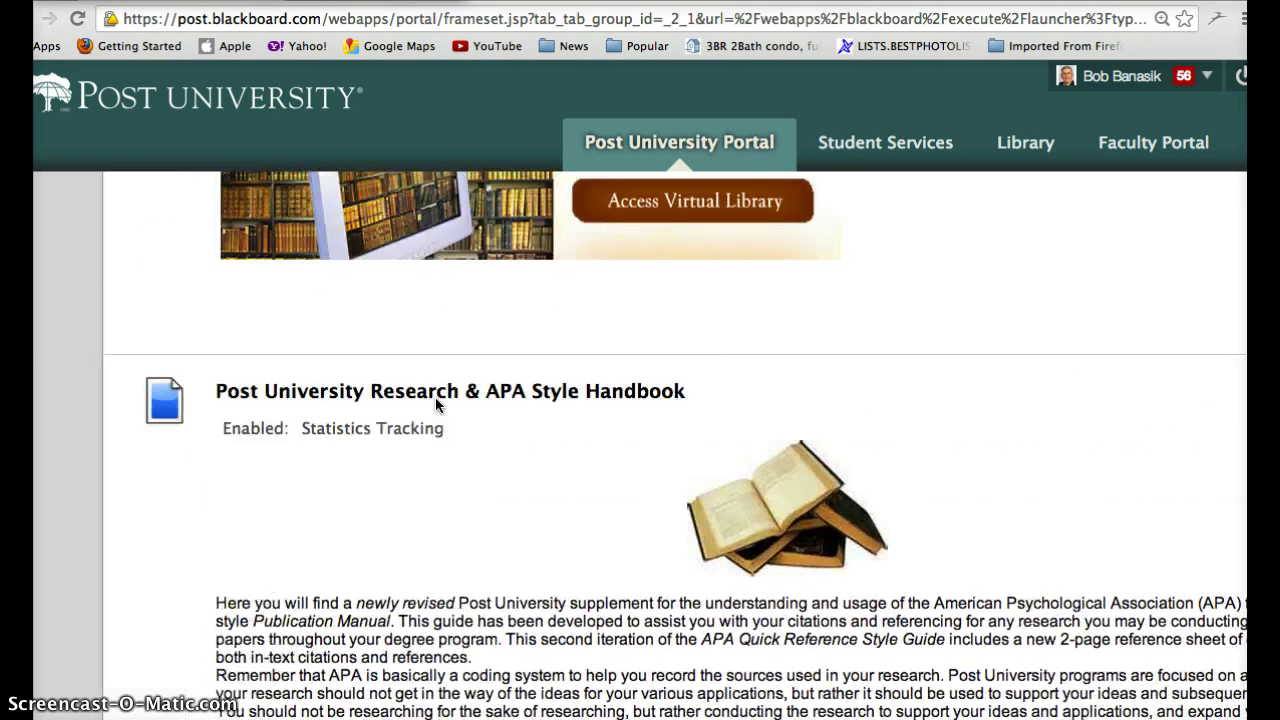
scroll(435, 400, "up", 10)
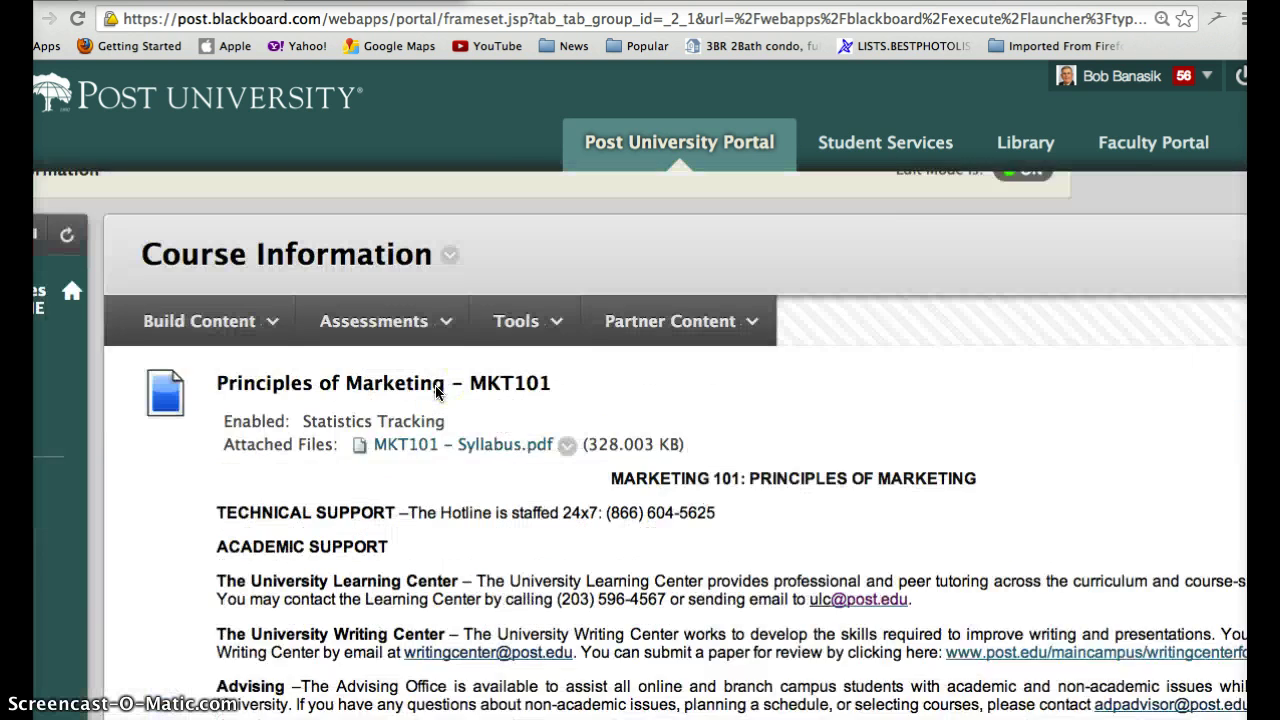
scroll(436, 391, "up", 1)
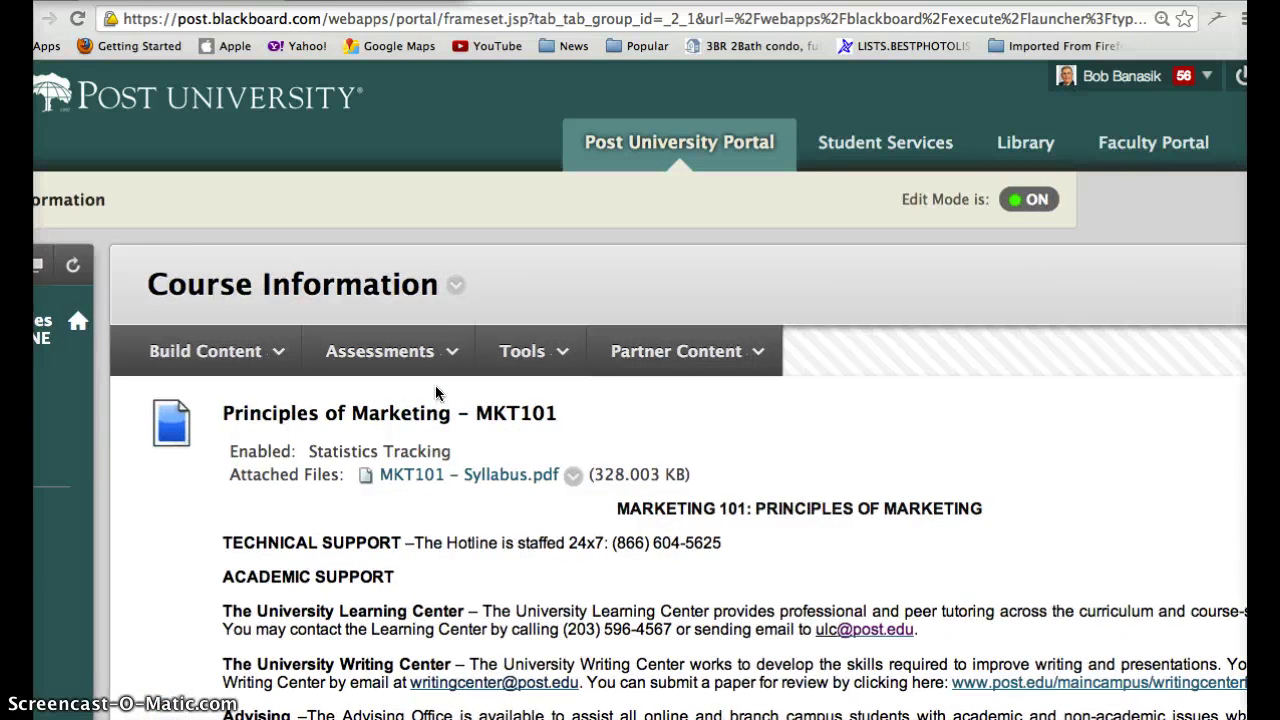
scroll(436, 393, "left", 3)
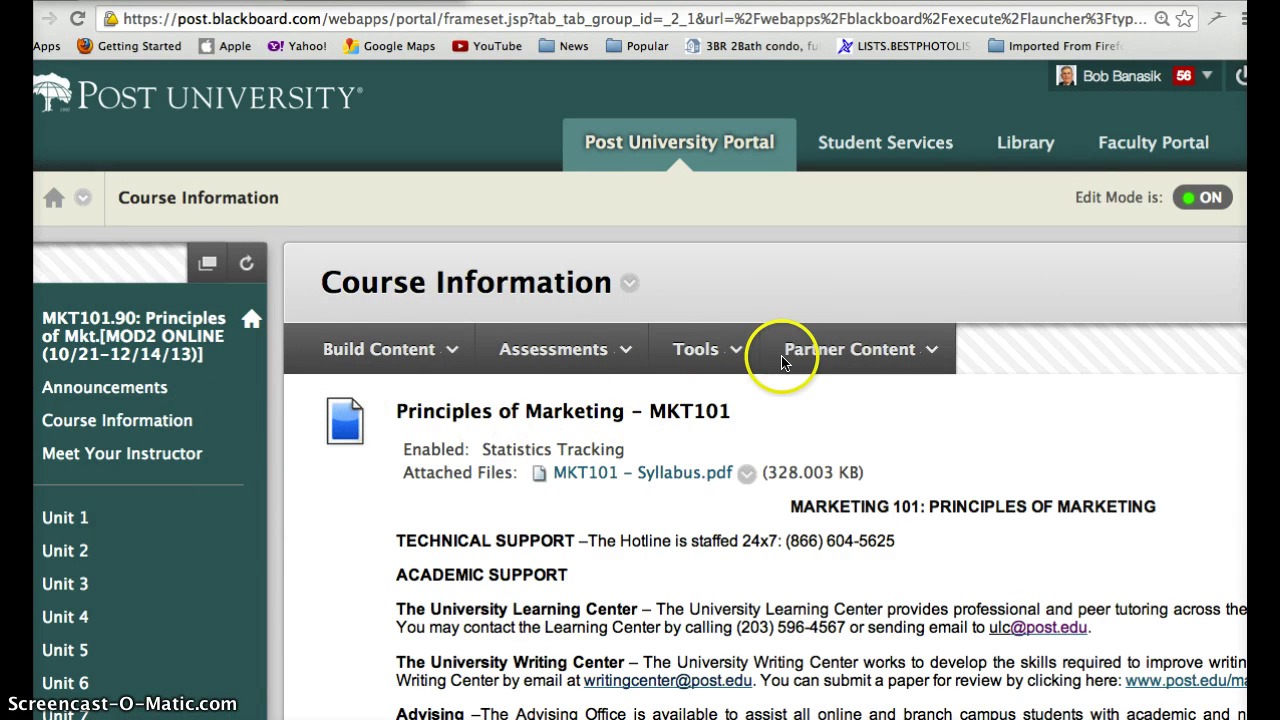
Step: Look through the Course Information items down to the style guide links in the Post University Research & APA Style Handbook
scroll(783, 362, "right", 2)
scroll(783, 362, "down", 1)
scroll(783, 362, "right", 3)
scroll(796, 350, "down", 3)
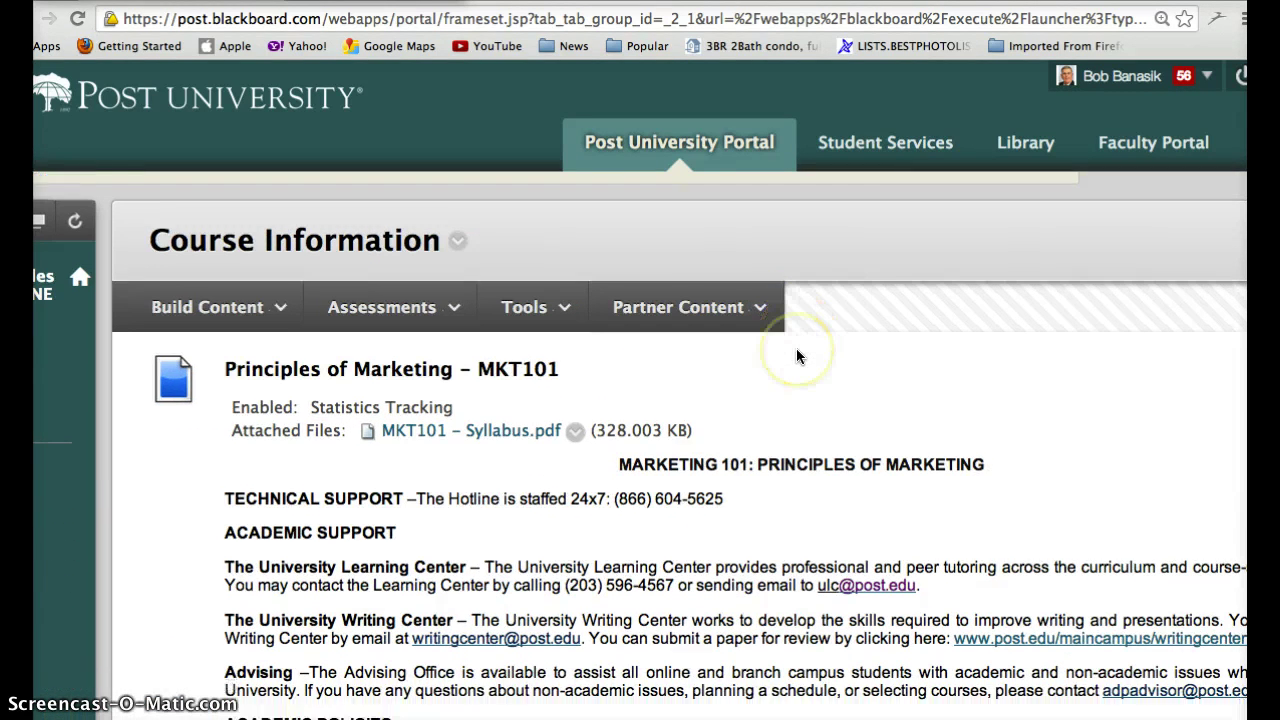
scroll(797, 352, "down", 5)
scroll(797, 352, "down", 6)
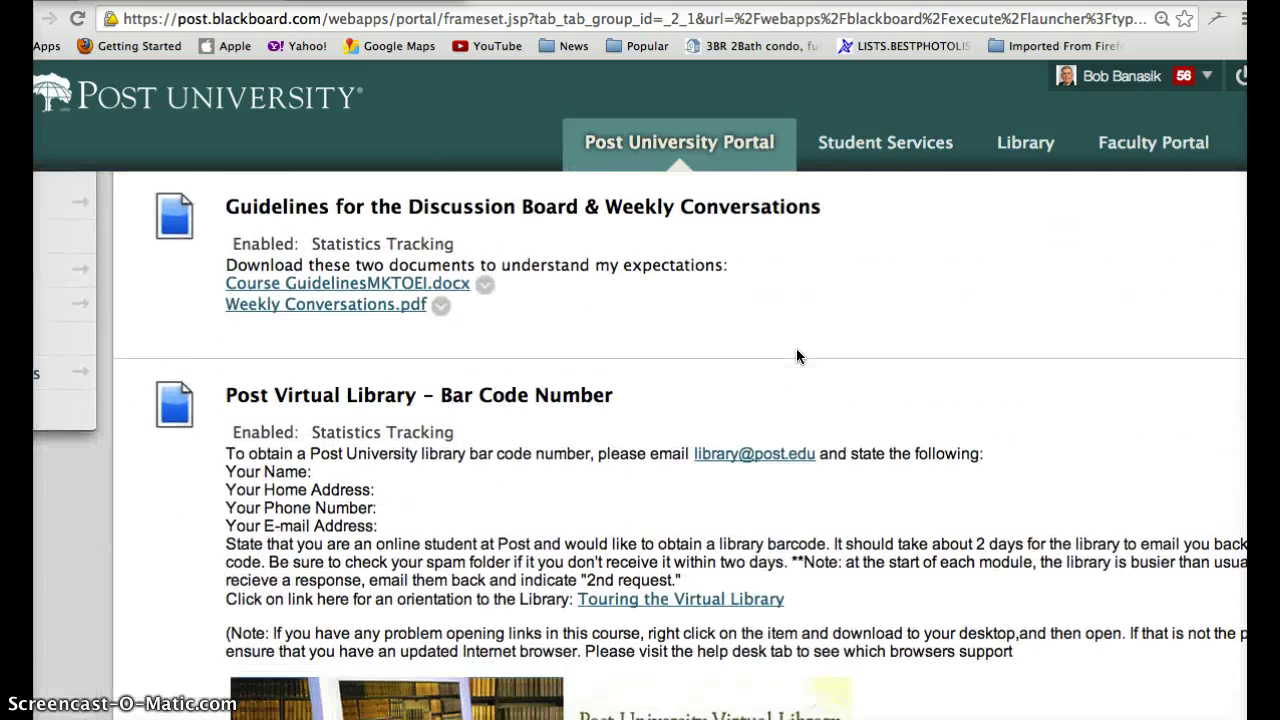
scroll(796, 356, "down", 3)
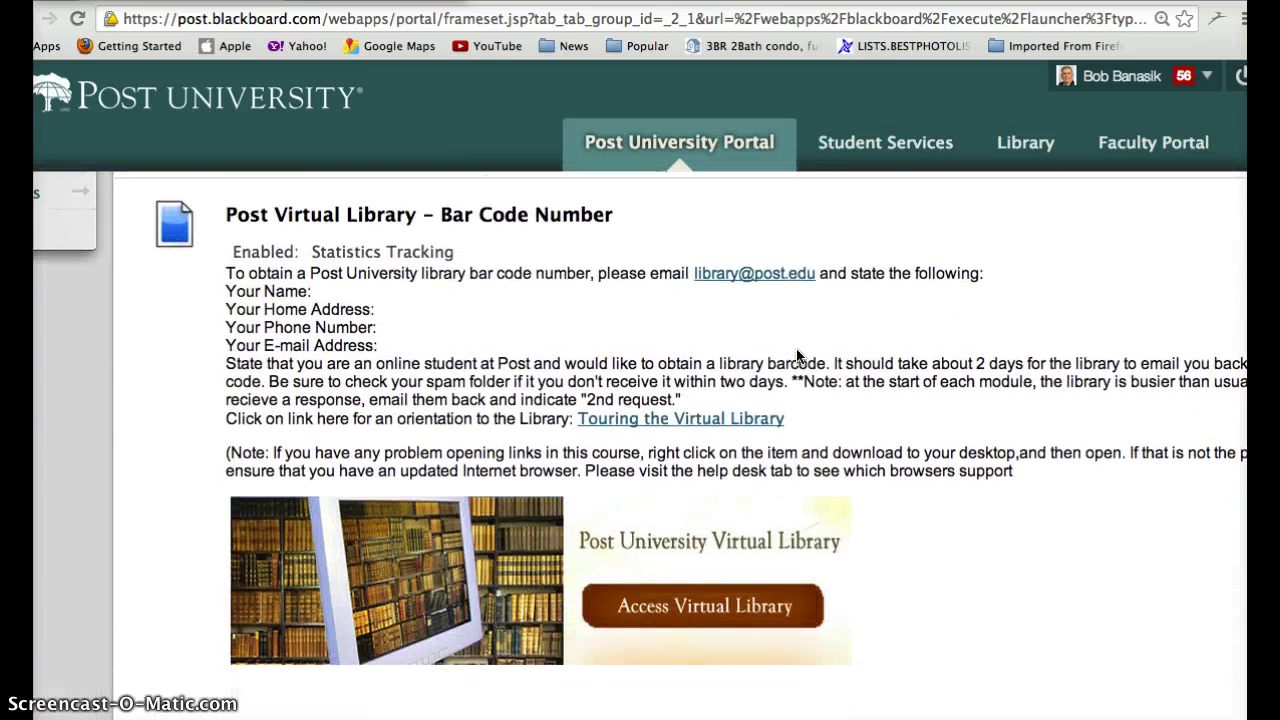
scroll(797, 354, "down", 8)
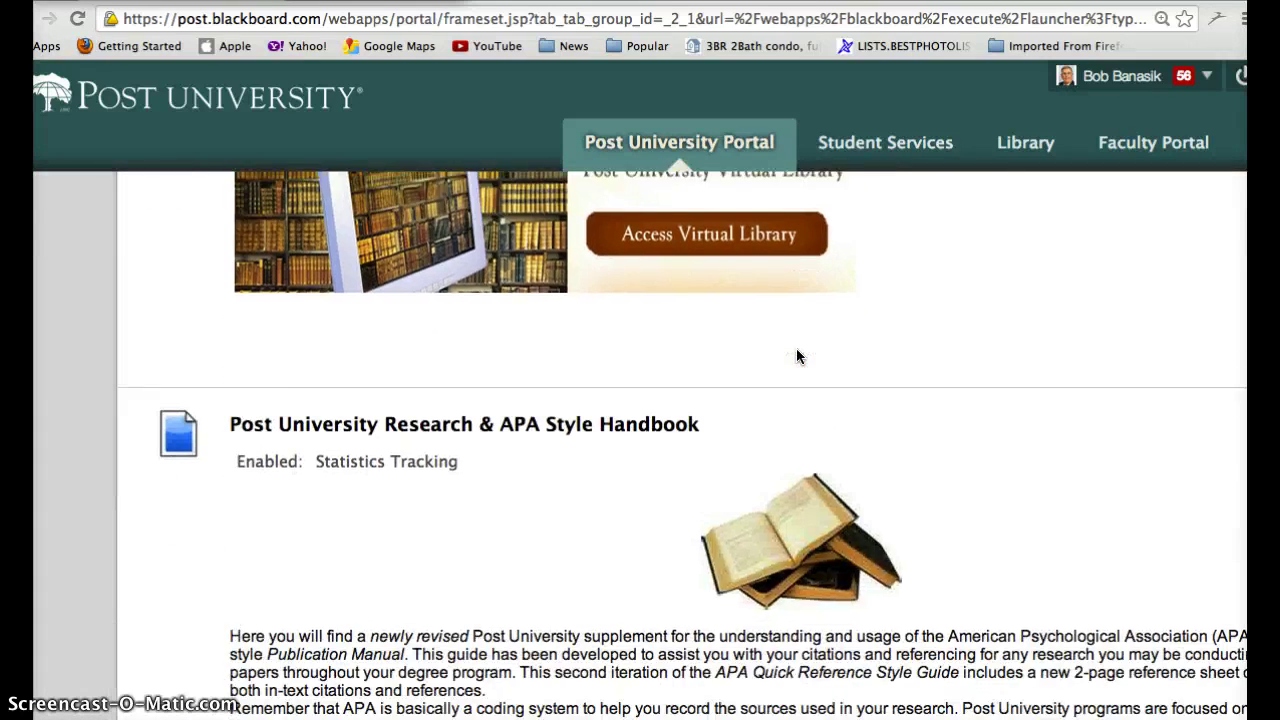
scroll(797, 356, "right", 1)
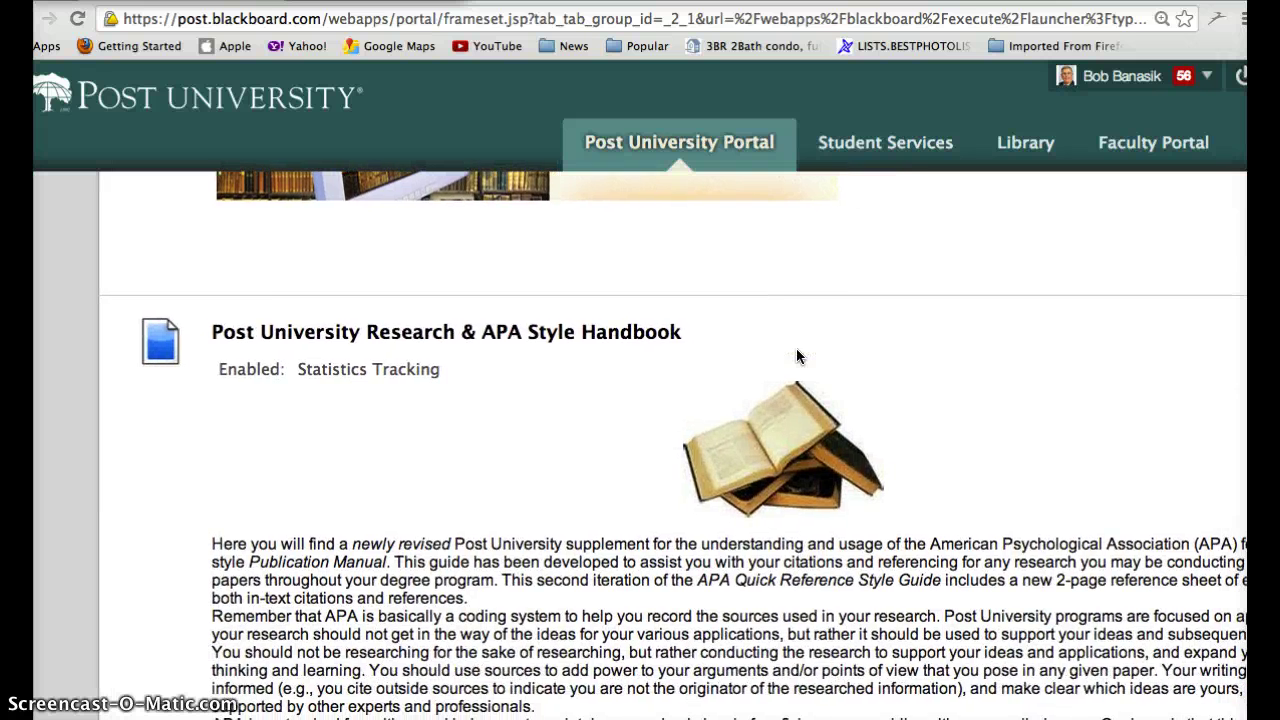
left_click(829, 343)
scroll(841, 335, "down", 1)
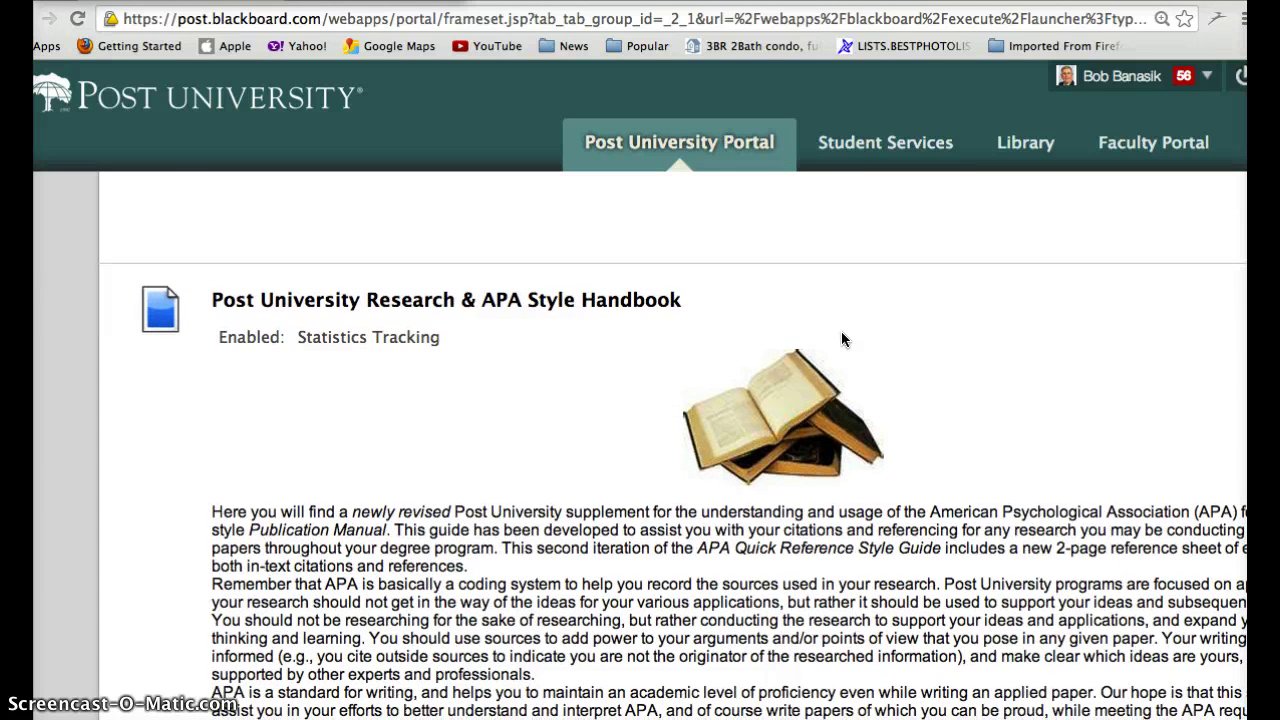
scroll(841, 340, "down", 5)
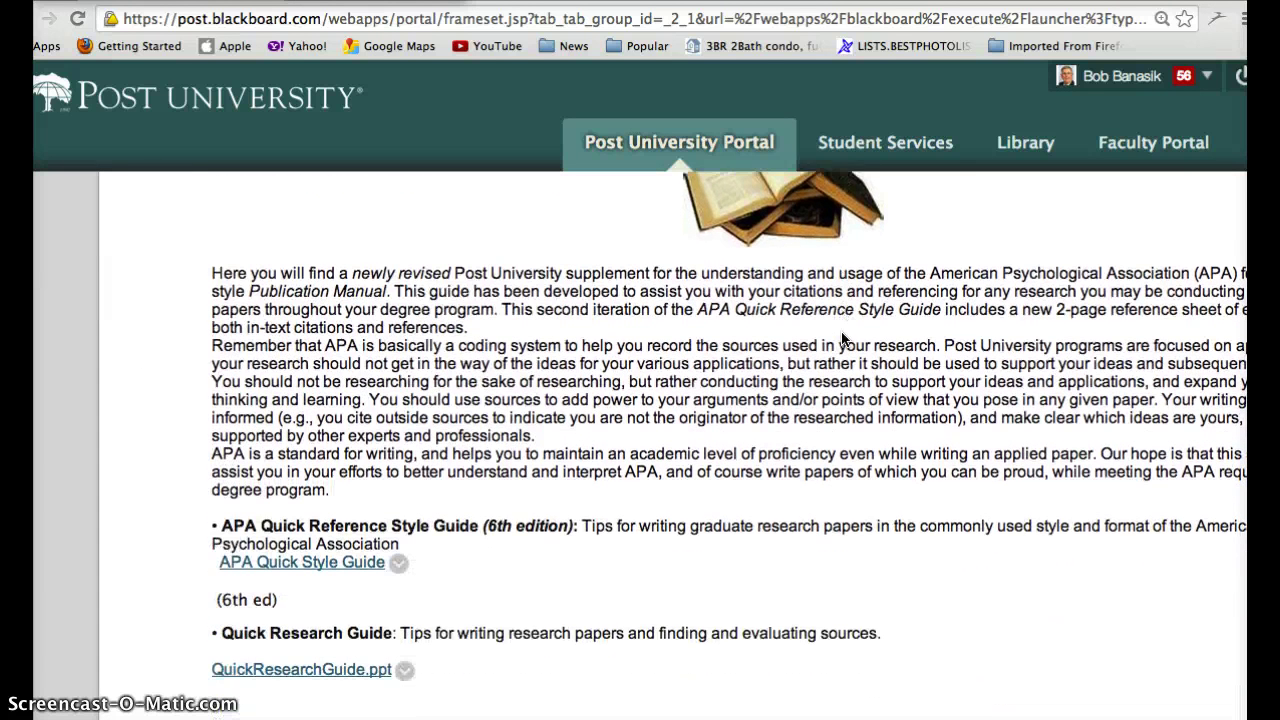
scroll(841, 340, "down", 1)
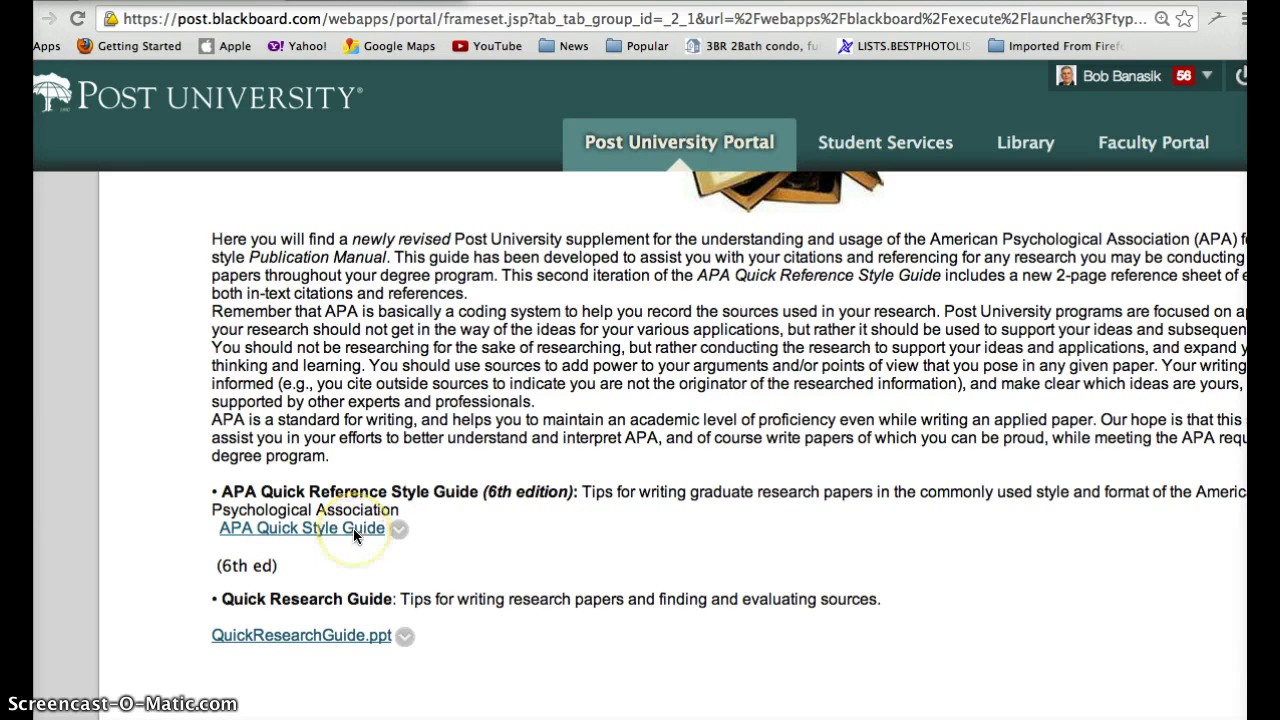
Step: Switch to Adobe Acrobat and view the document formatting rules in the APA Quick Reference Style Guide
key("super+Tab")
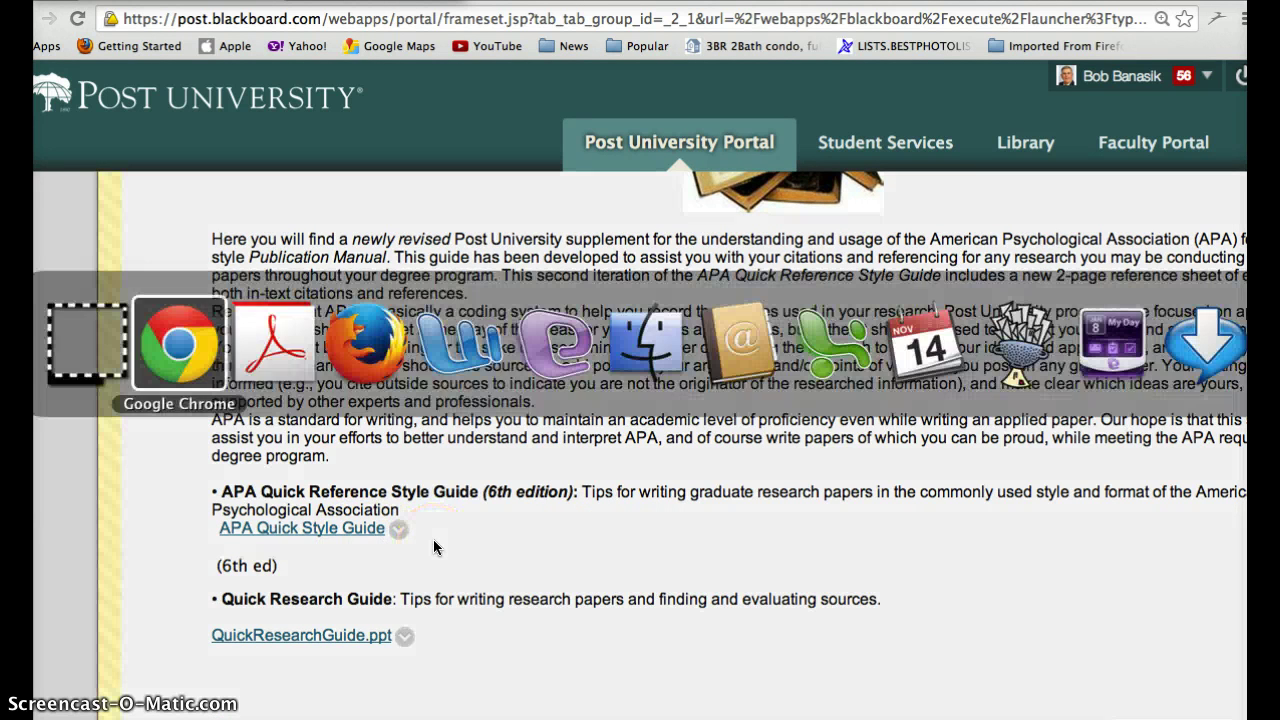
key("super+Tab")
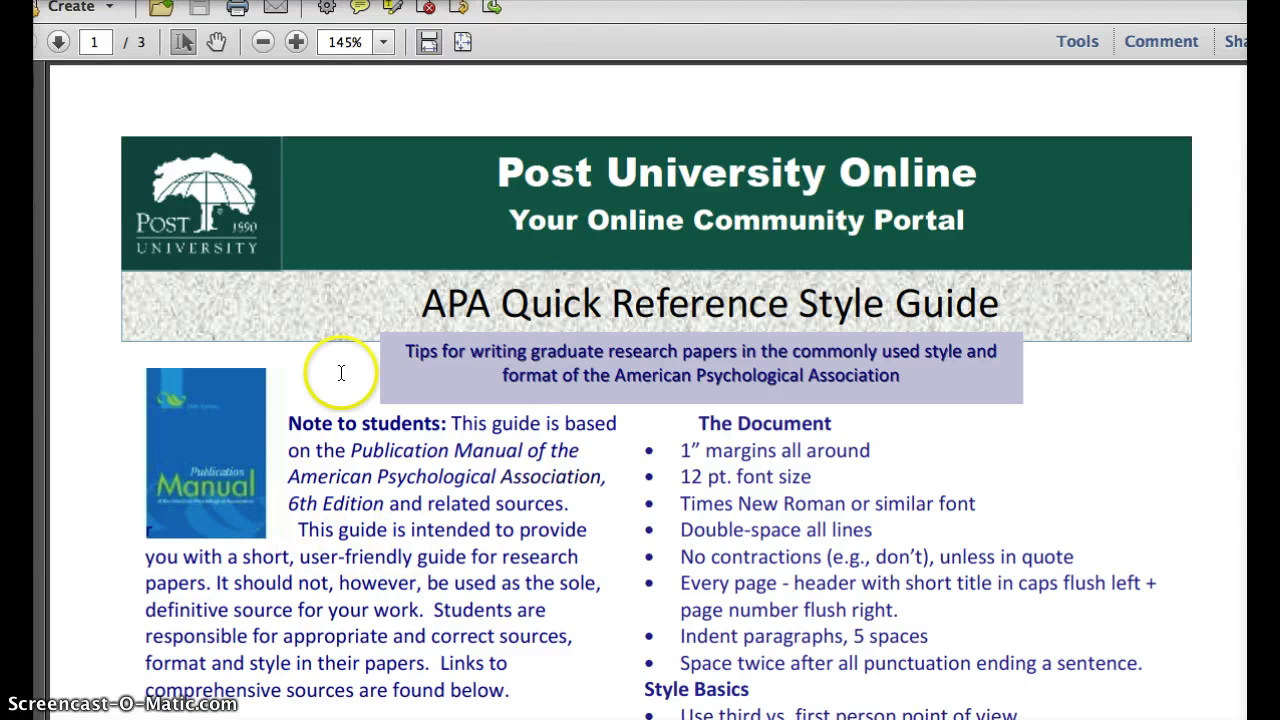
scroll(397, 261, "down", 5)
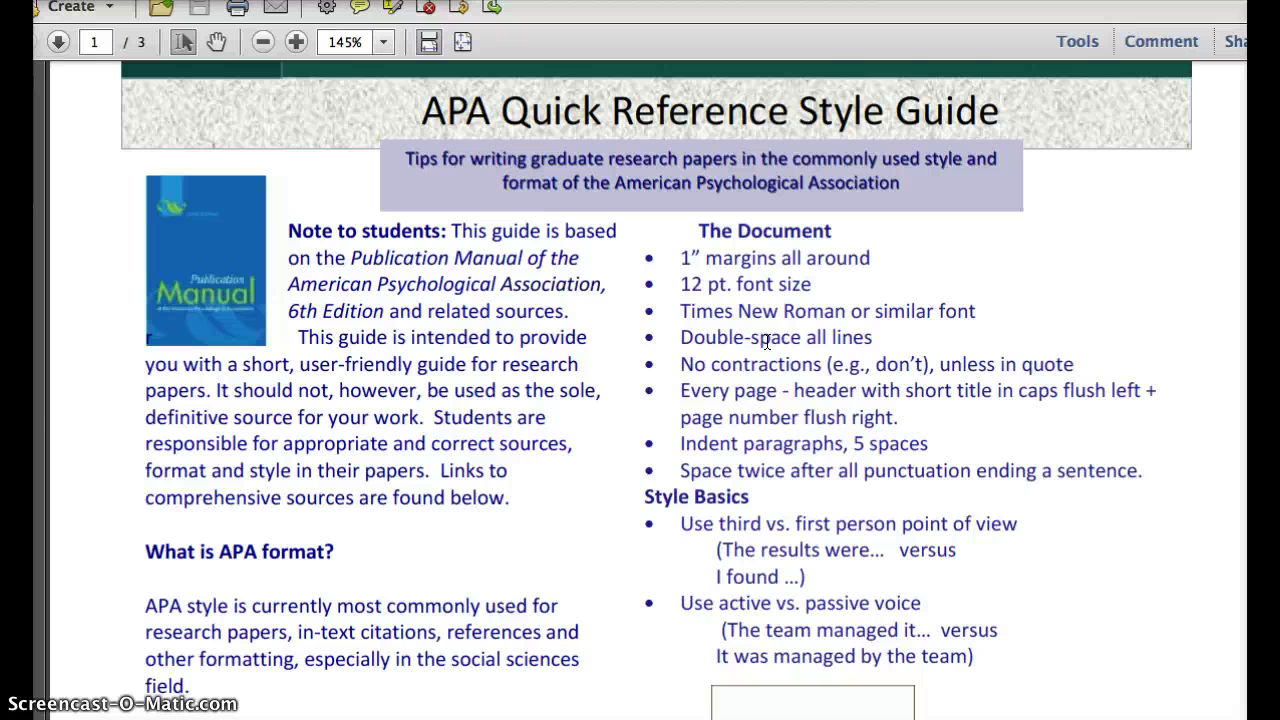
Step: Switch to Microsoft Word and view the title page of APA Template Post.doc
key("super+Tab")
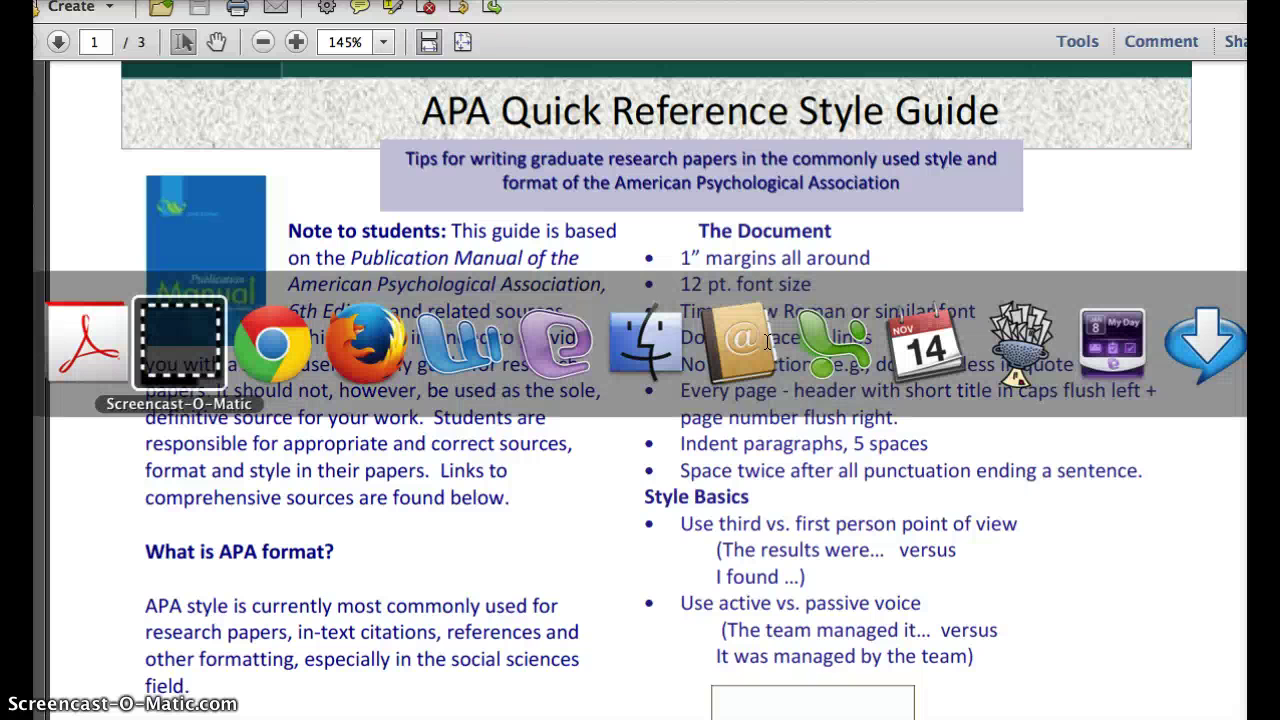
key("super+Tab")
key("super+Tab")
key("super+Tab")
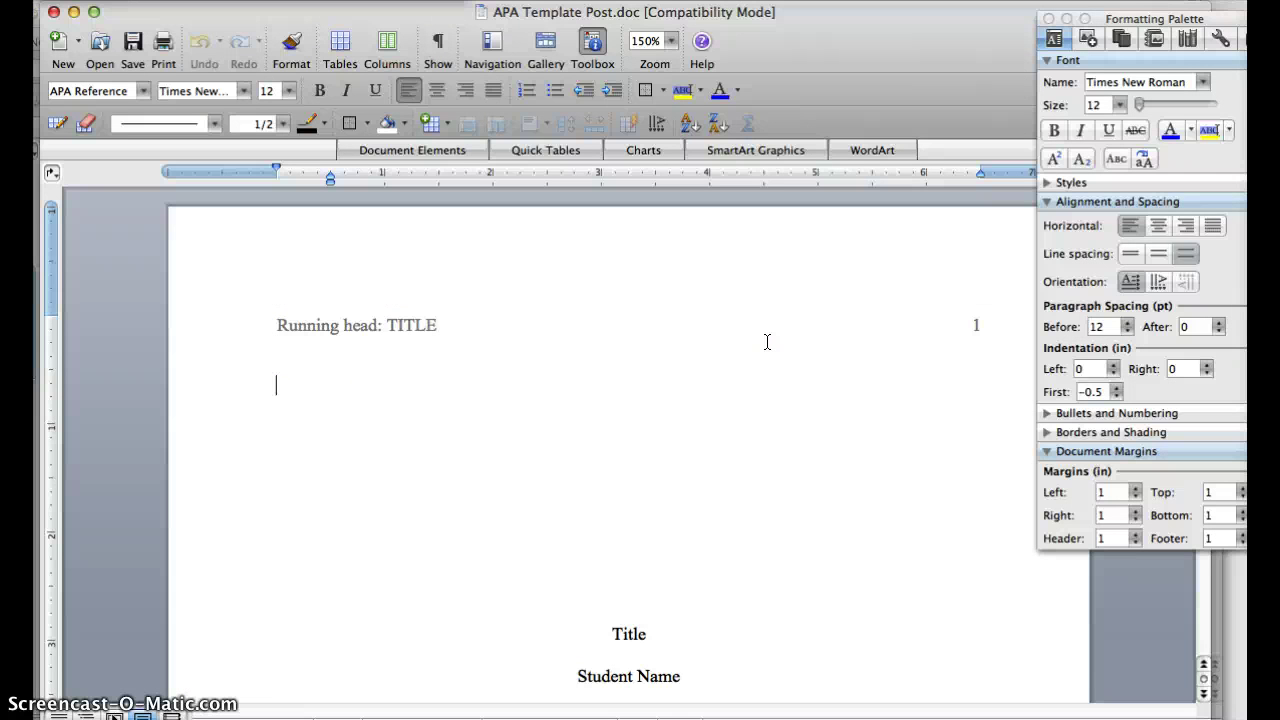
left_click(755, 343)
scroll(650, 320, "down", 2)
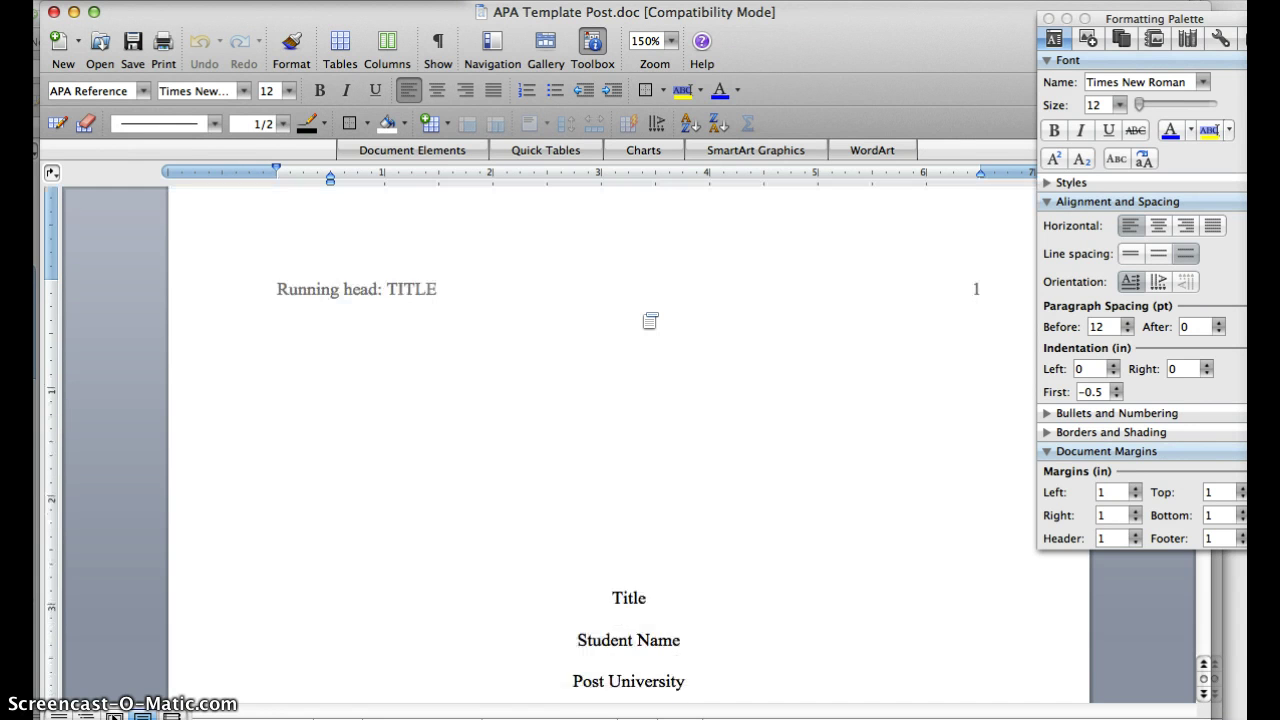
scroll(650, 320, "down", 3)
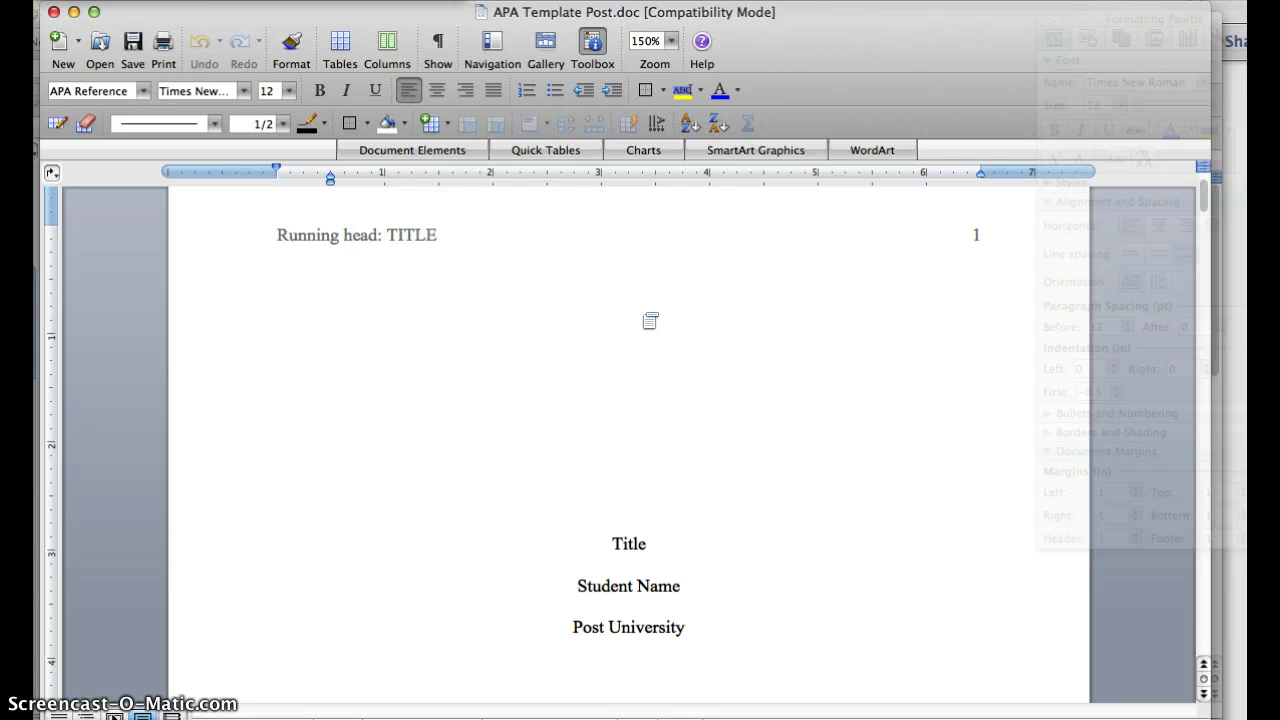
Step: Create a new blank document and set its left margin to 1 inch
key("super+n")
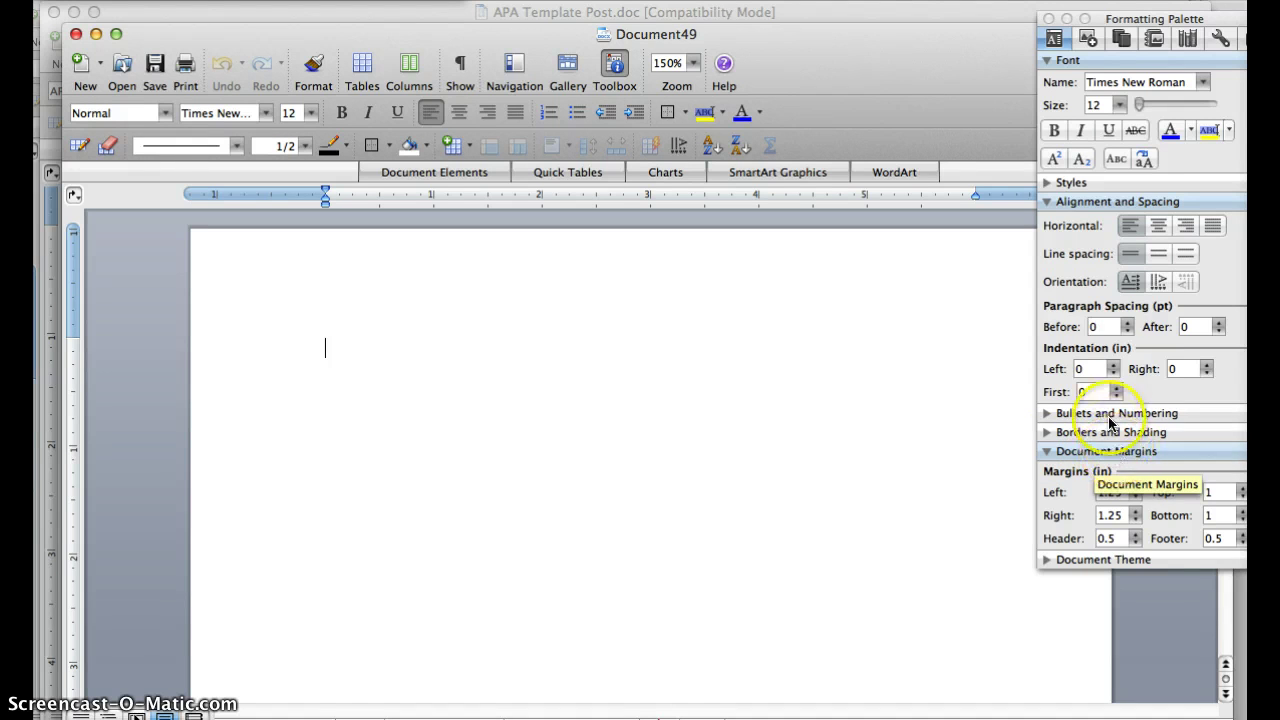
left_click(1113, 369)
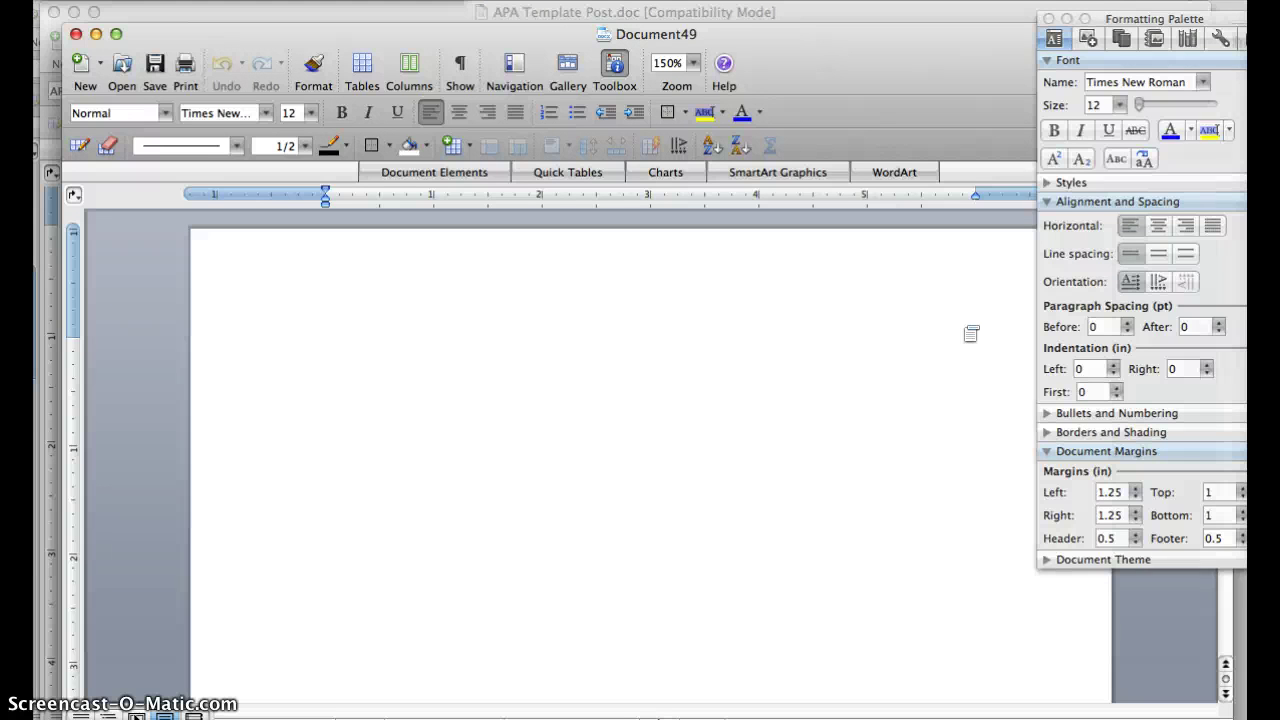
left_click(1137, 500)
left_click(1137, 500)
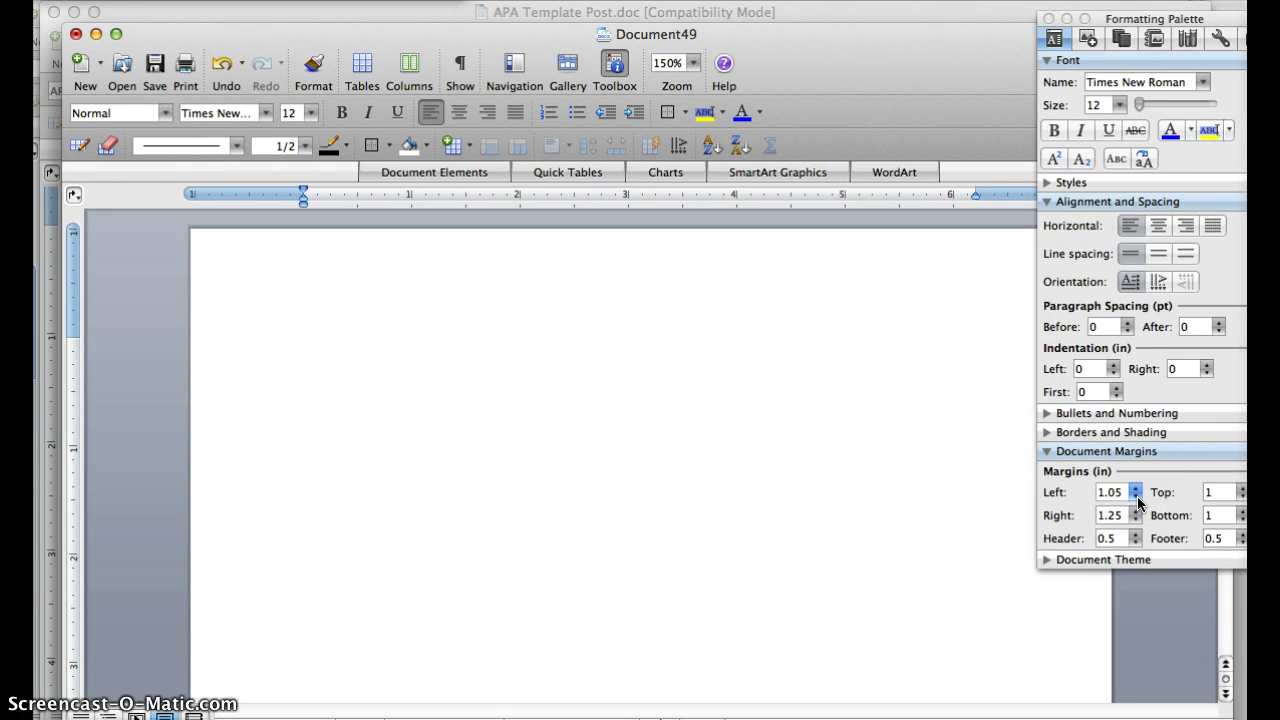
left_click(1137, 500)
Step: Set the blank document's right margin and header margin to 1 inch each
left_click(1135, 519)
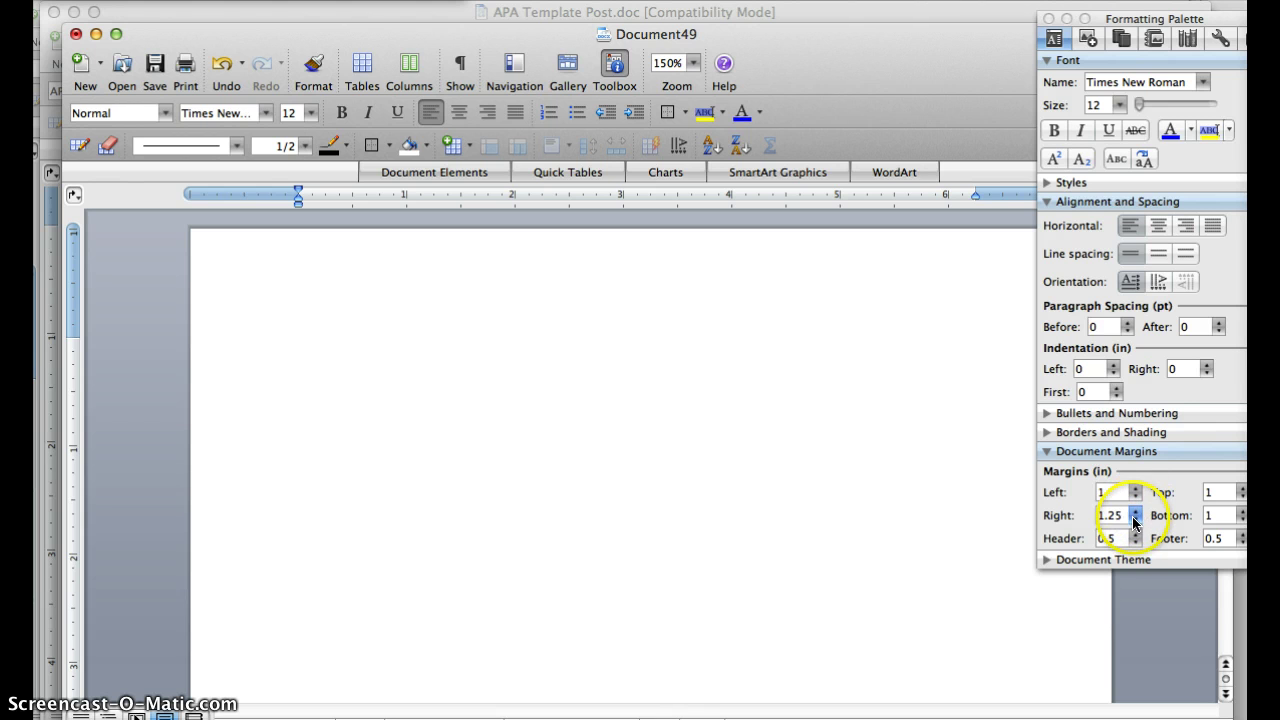
left_click(1135, 519)
left_click(1135, 519)
left_click(1135, 519)
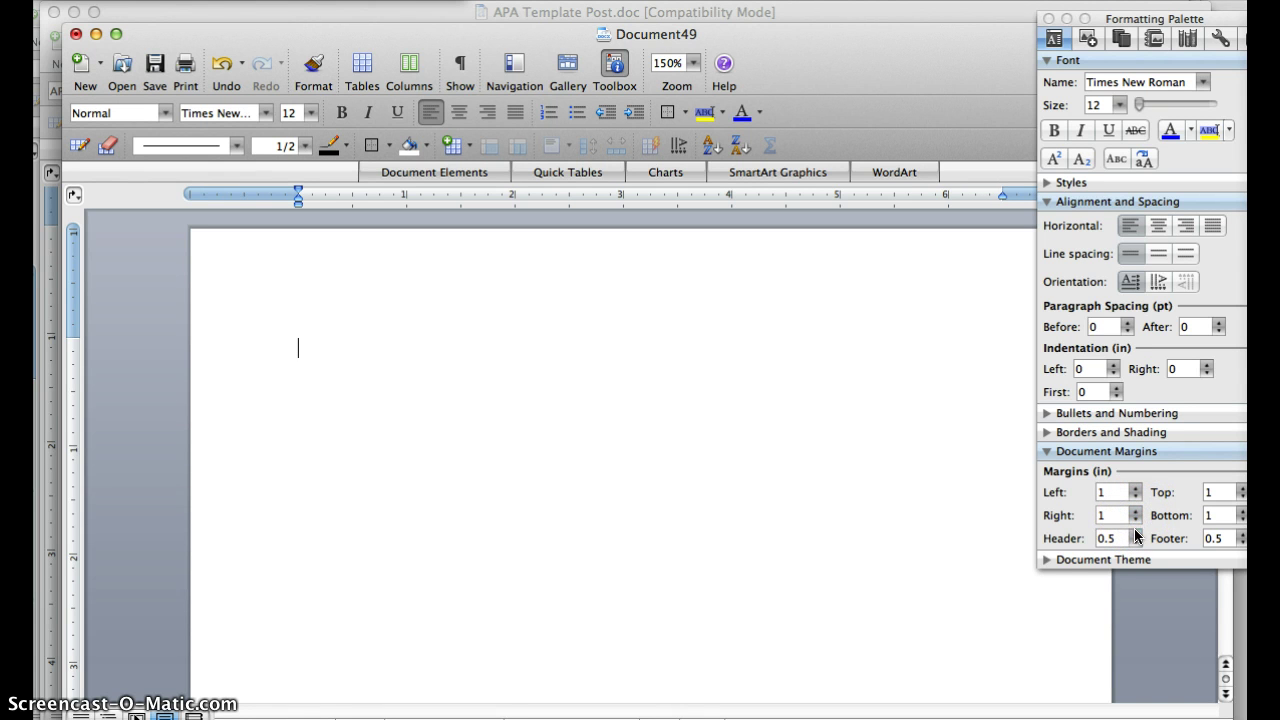
left_click(1135, 533)
left_click(1135, 533)
left_click(1135, 533)
left_click(1135, 533)
left_click(1135, 533)
left_click(1135, 538)
Step: Close the new blank document without saving its changes and return to the APA template
left_click(686, 532)
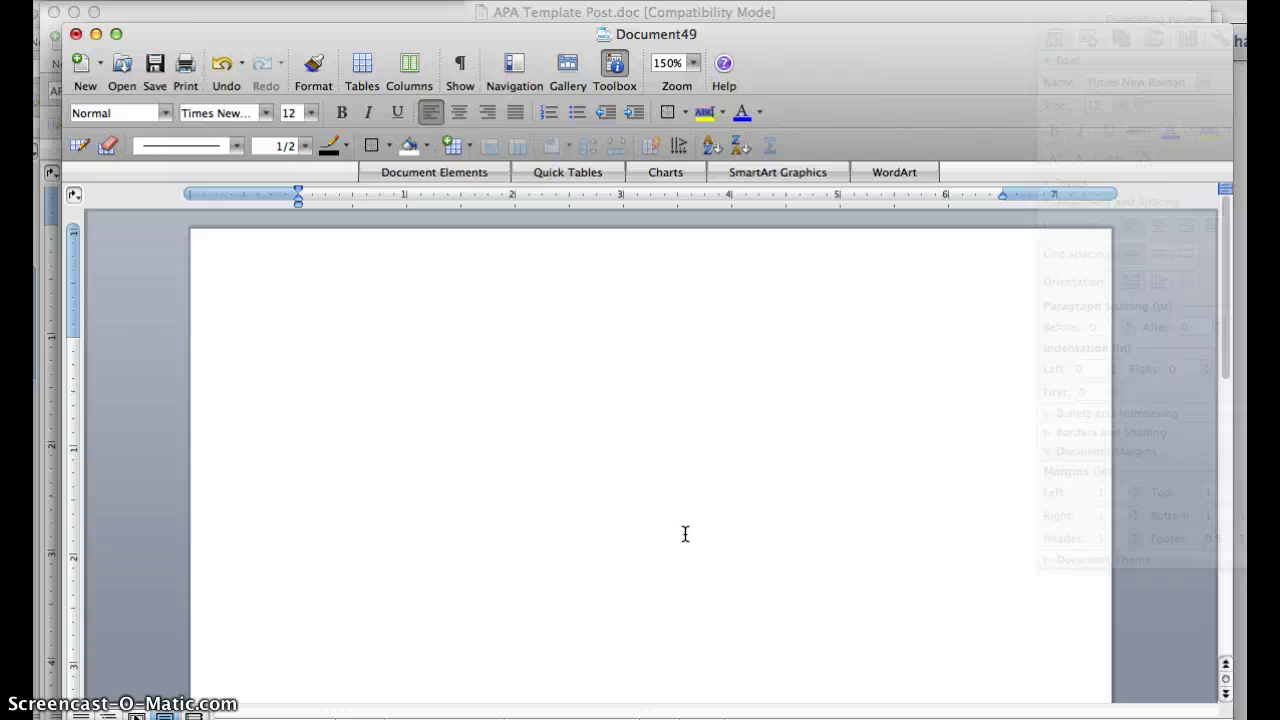
left_click(664, 506)
scroll(664, 506, "down", 1)
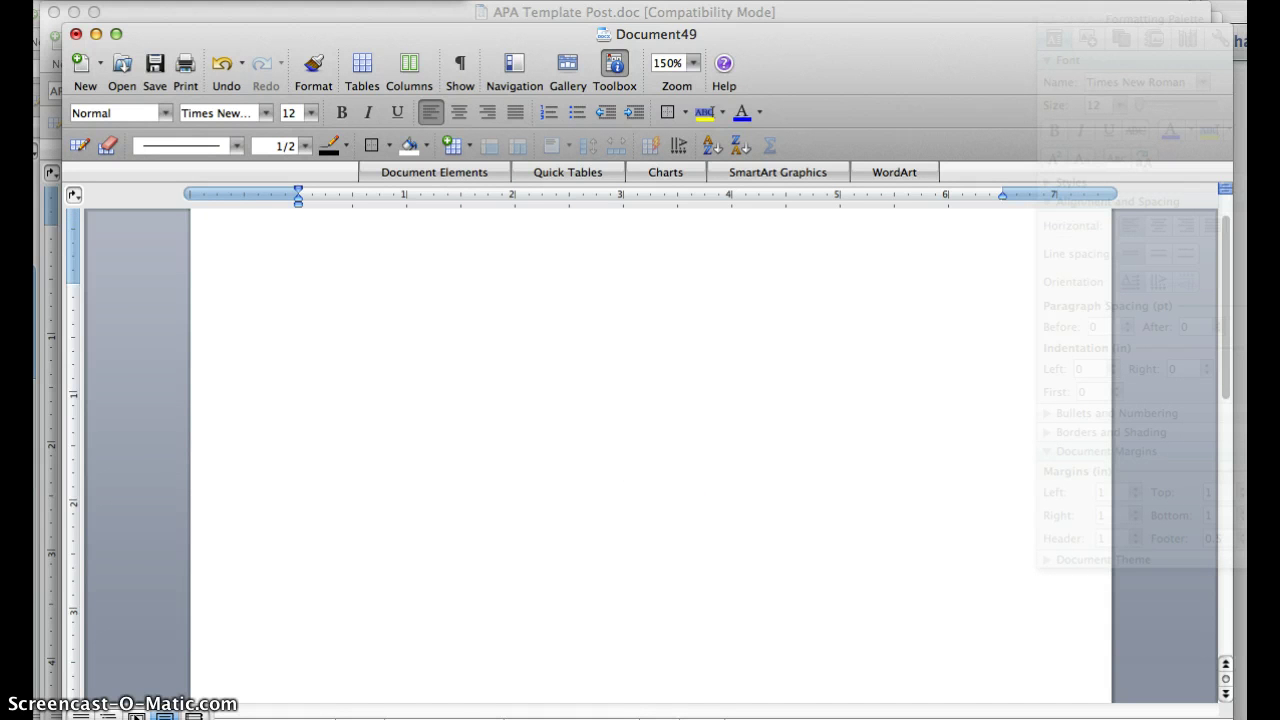
key("super+w")
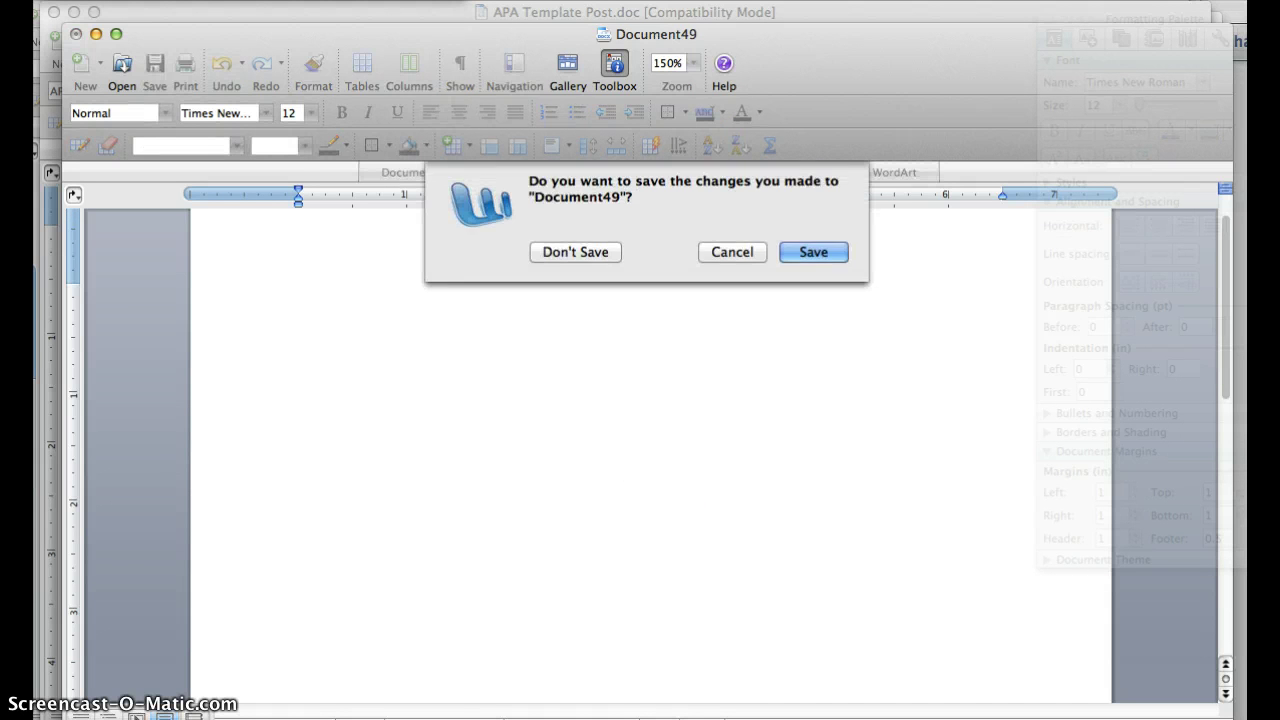
key("super+d")
left_click(634, 457)
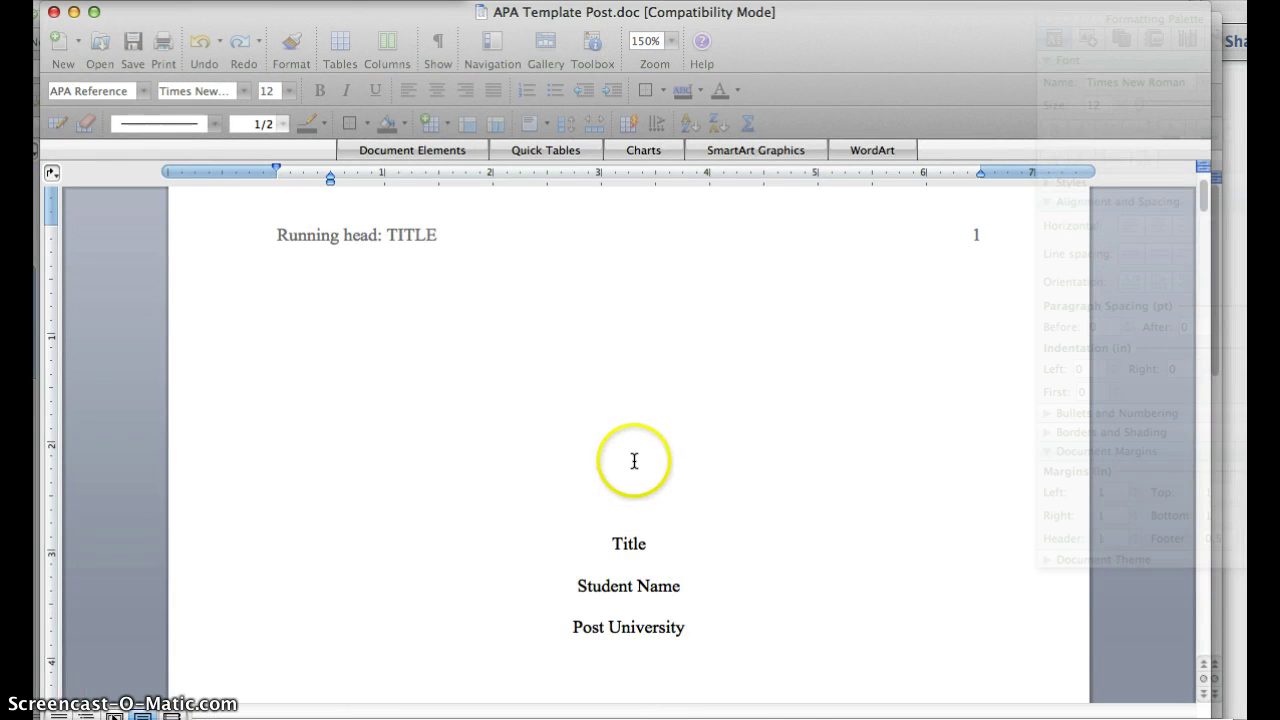
Step: Examine the template's running head, the page 2 header, and the title, student name and university lines
scroll(634, 460, "down", 1)
scroll(634, 460, "up", 3)
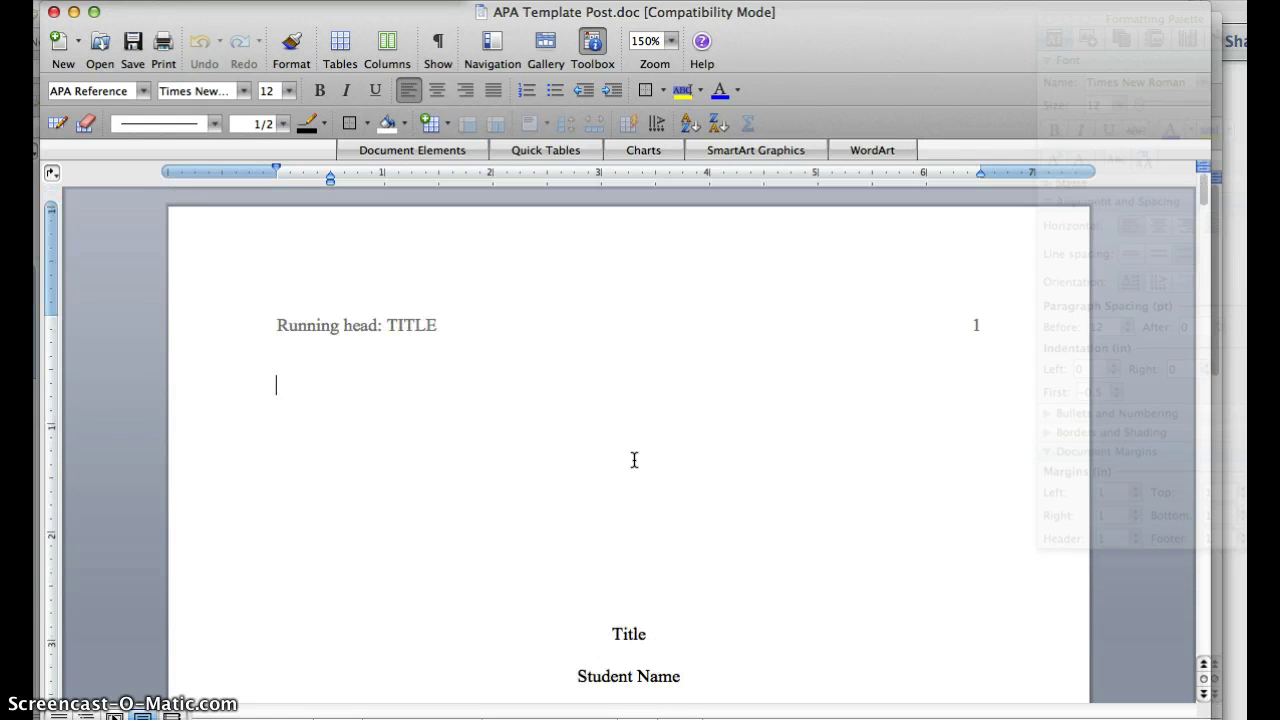
left_click(527, 420)
left_click(434, 358)
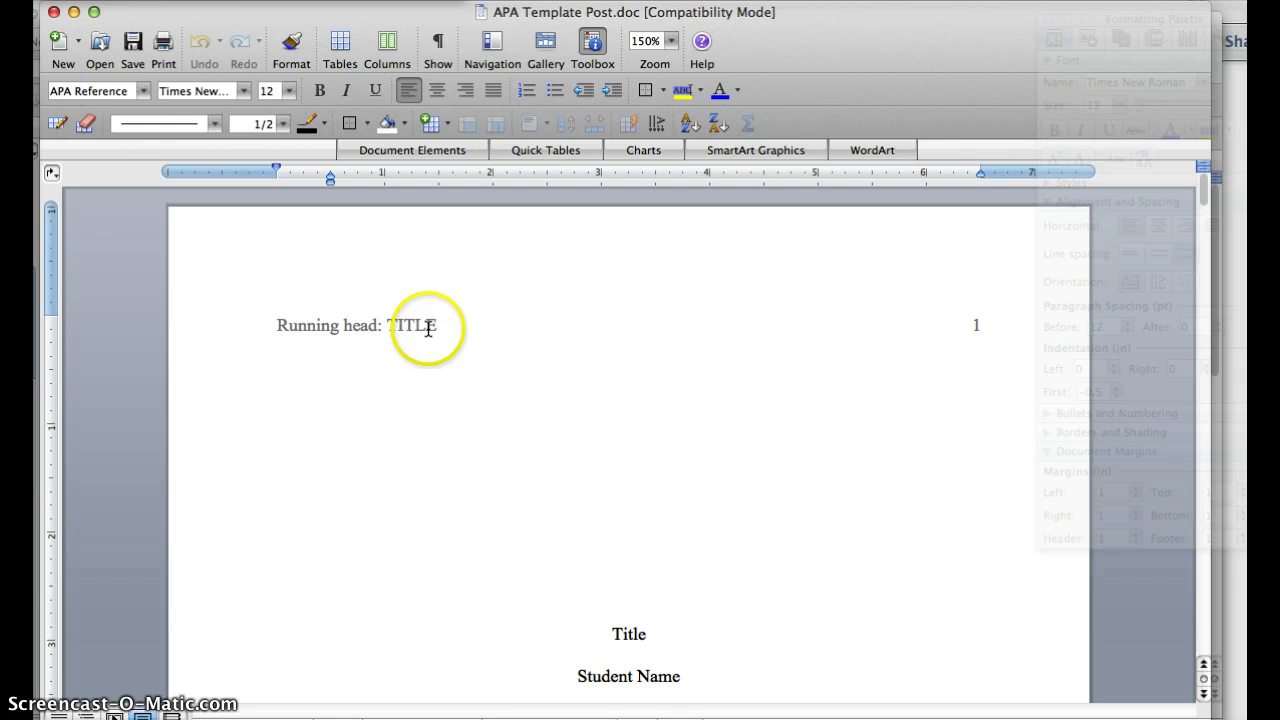
scroll(452, 332, "down", 15)
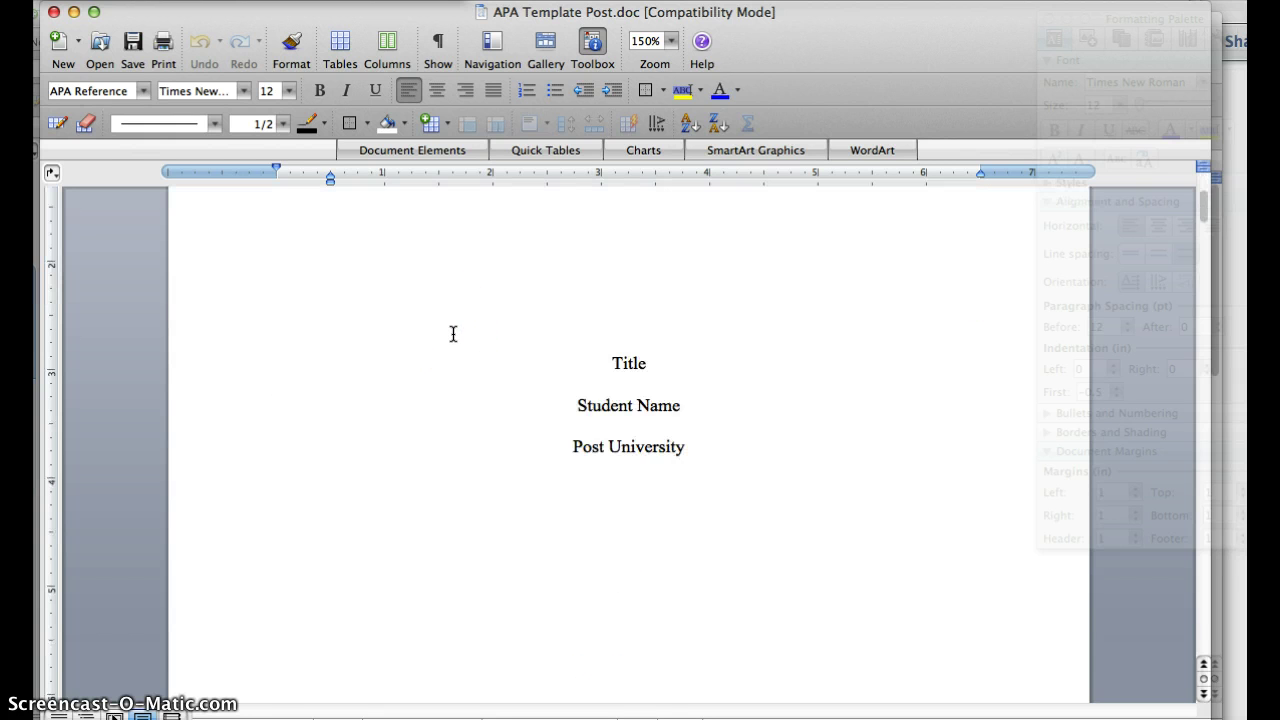
scroll(453, 333, "up", 5)
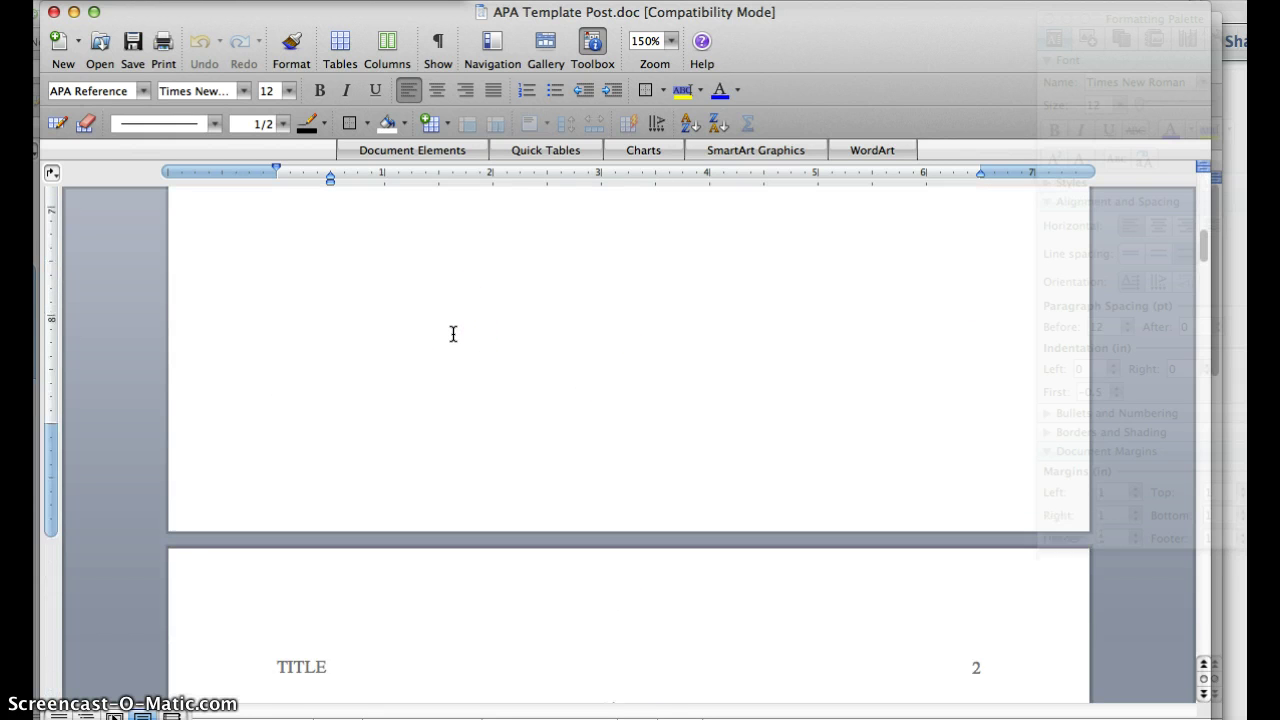
scroll(452, 334, "up", 5)
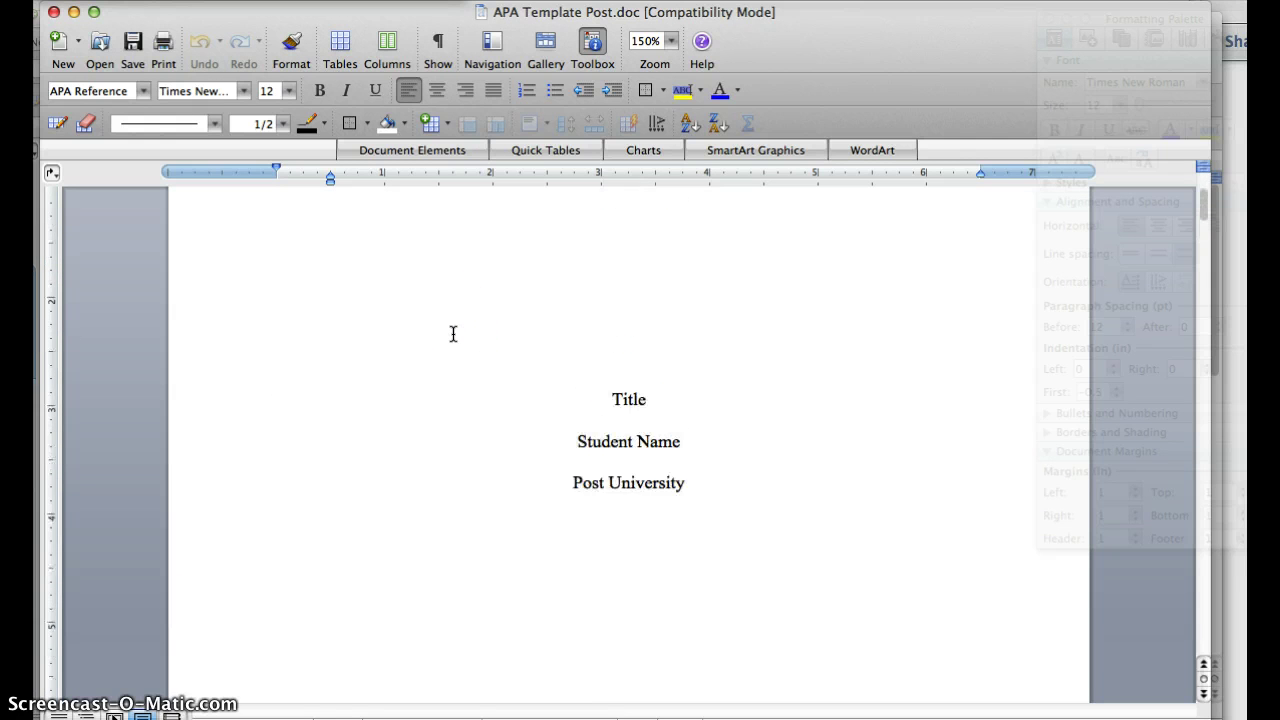
left_click(614, 392)
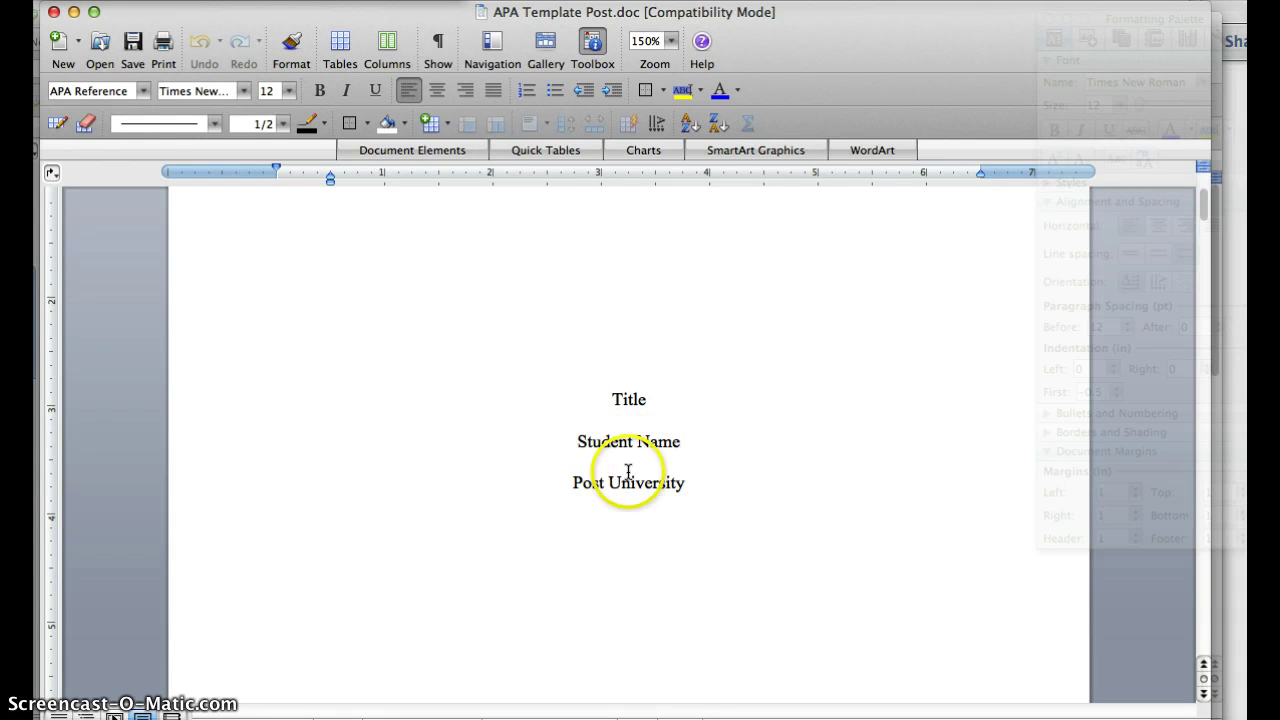
Step: Select the title, student name and university lines and check their alignment, spacing and margin settings
left_click_drag(628, 400, 673, 474)
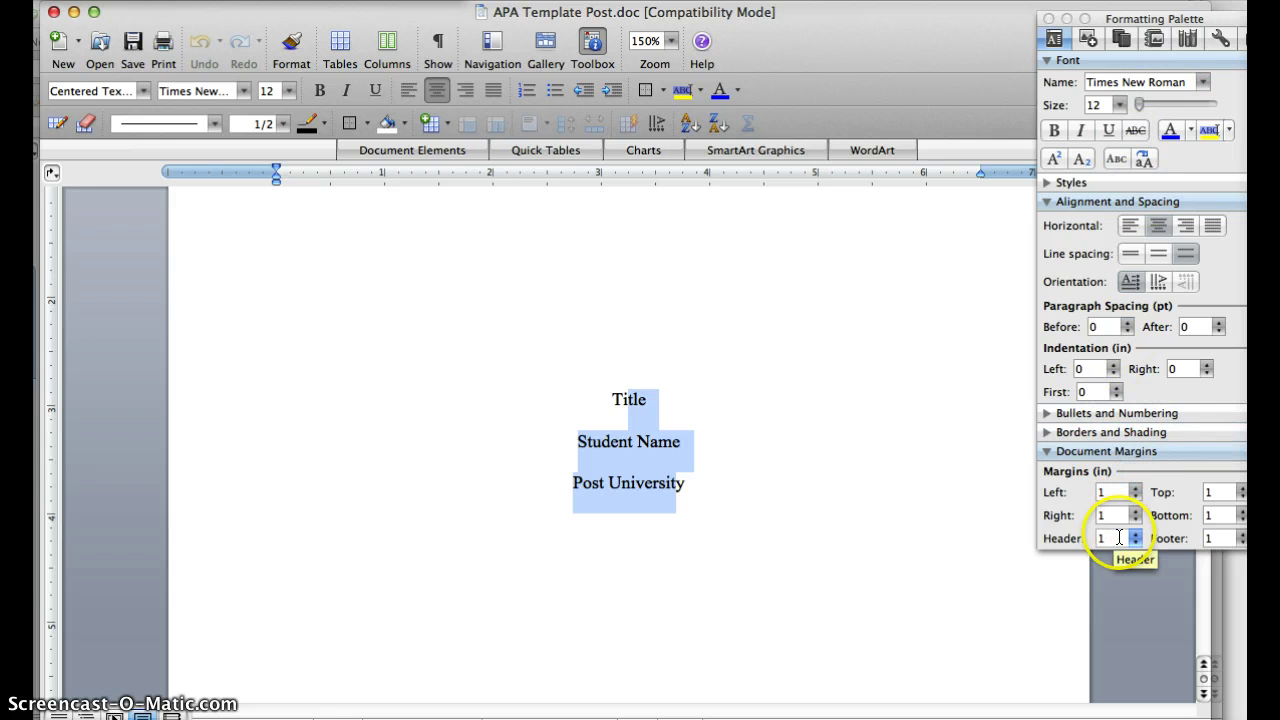
scroll(819, 457, "up", 5)
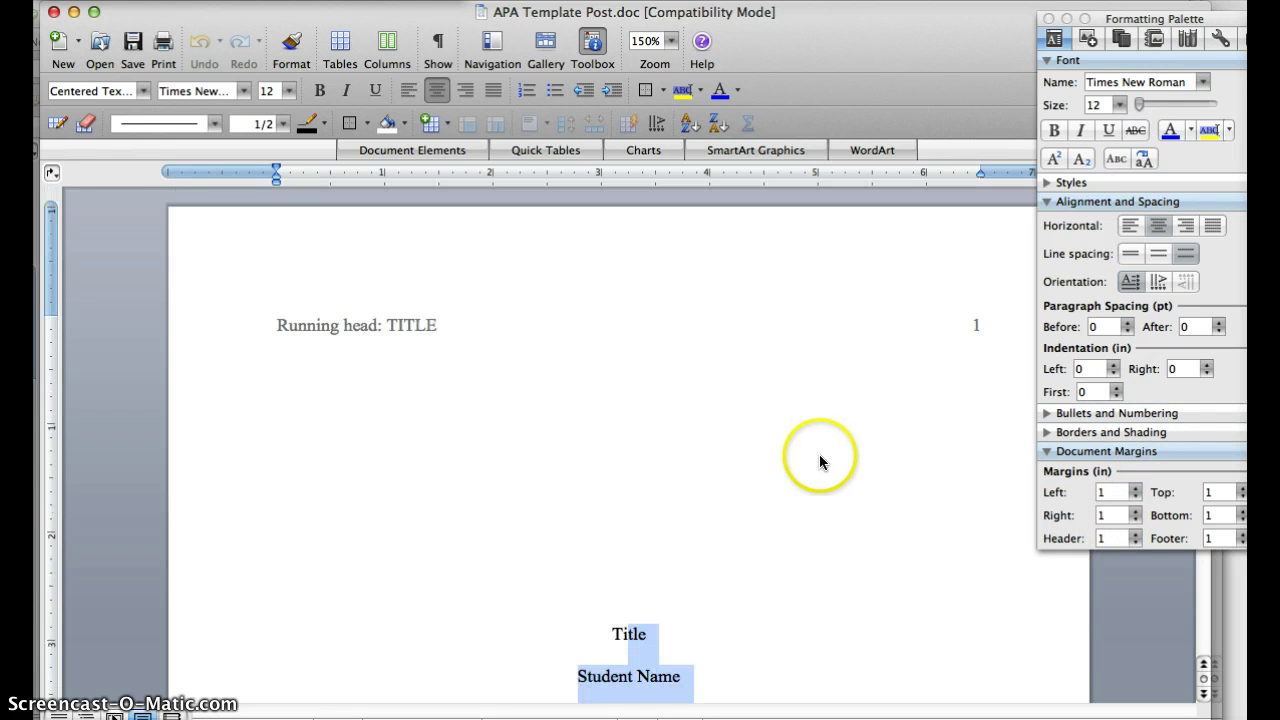
Step: Open the page 1 header for editing and compare its running head with the header on page 2
left_click(407, 332)
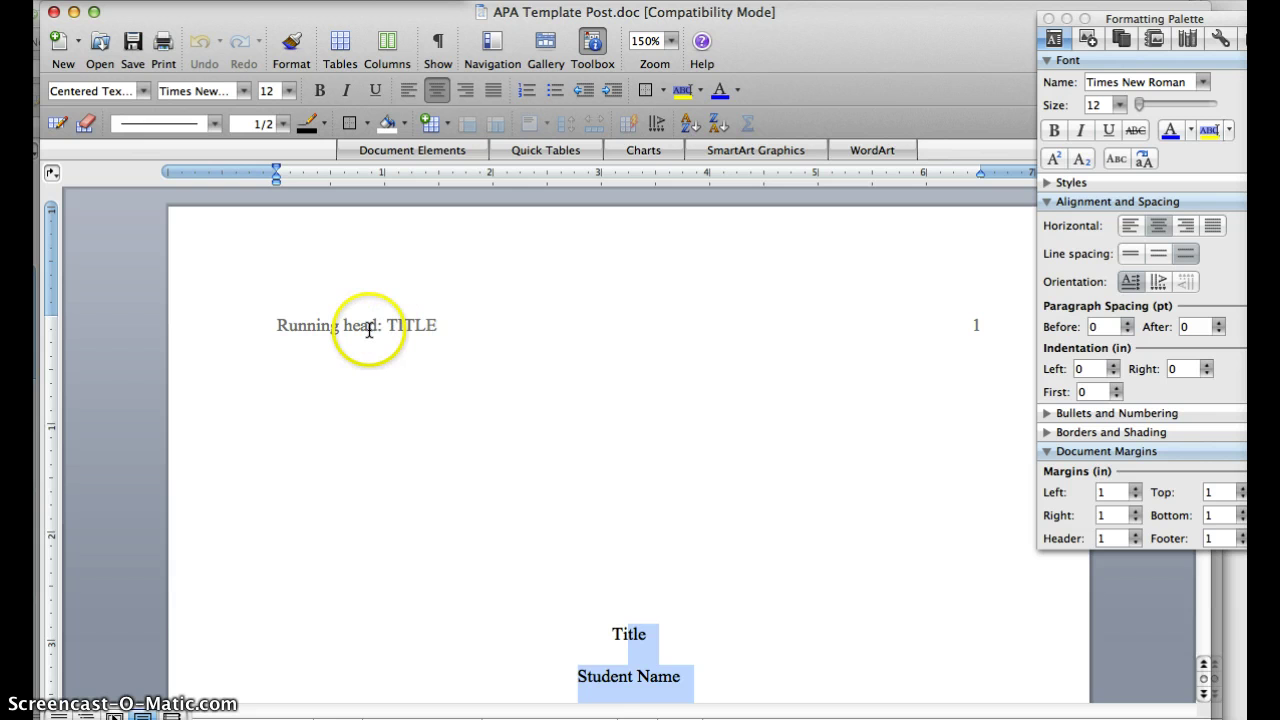
triple_click(369, 330)
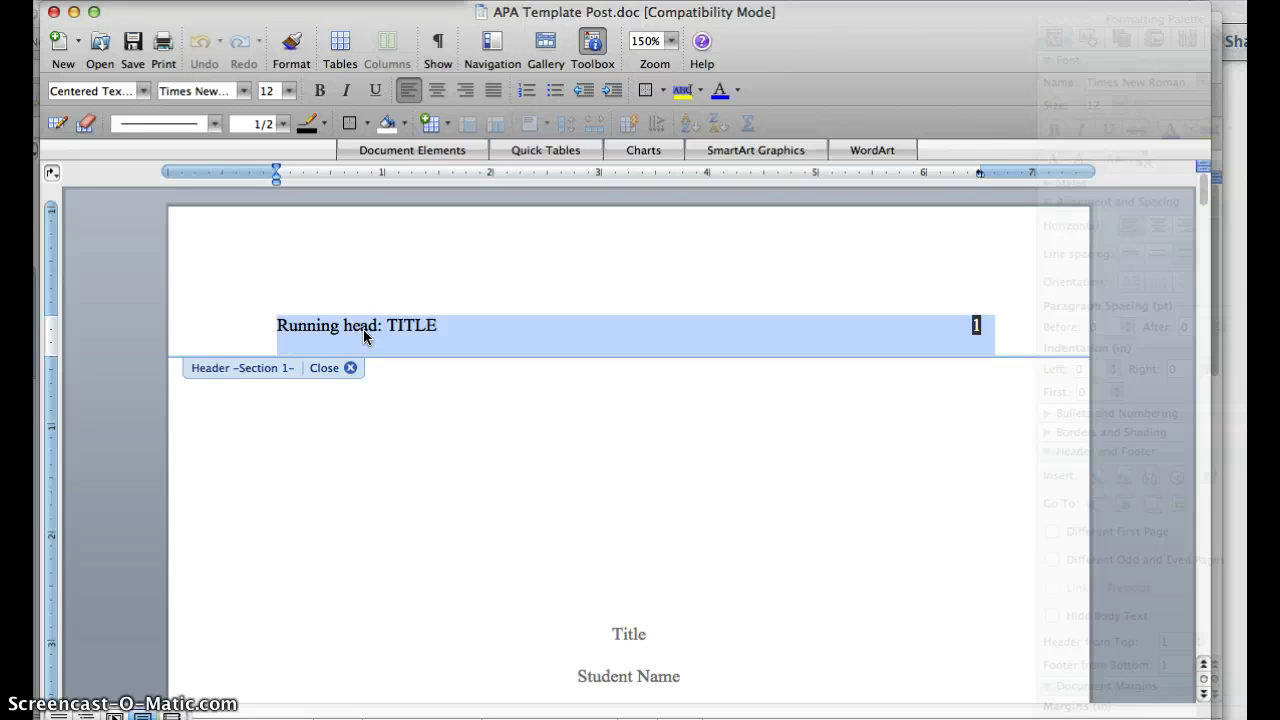
scroll(360, 345, "down", 15)
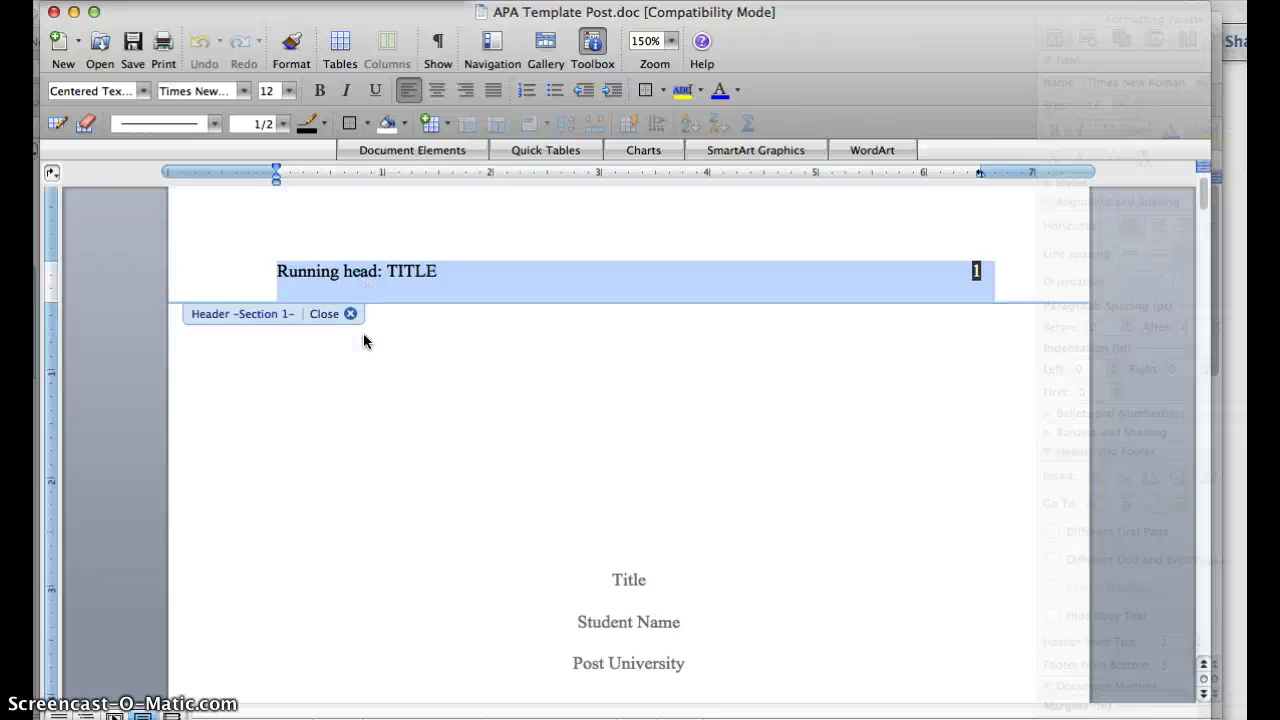
scroll(354, 364, "down", 5)
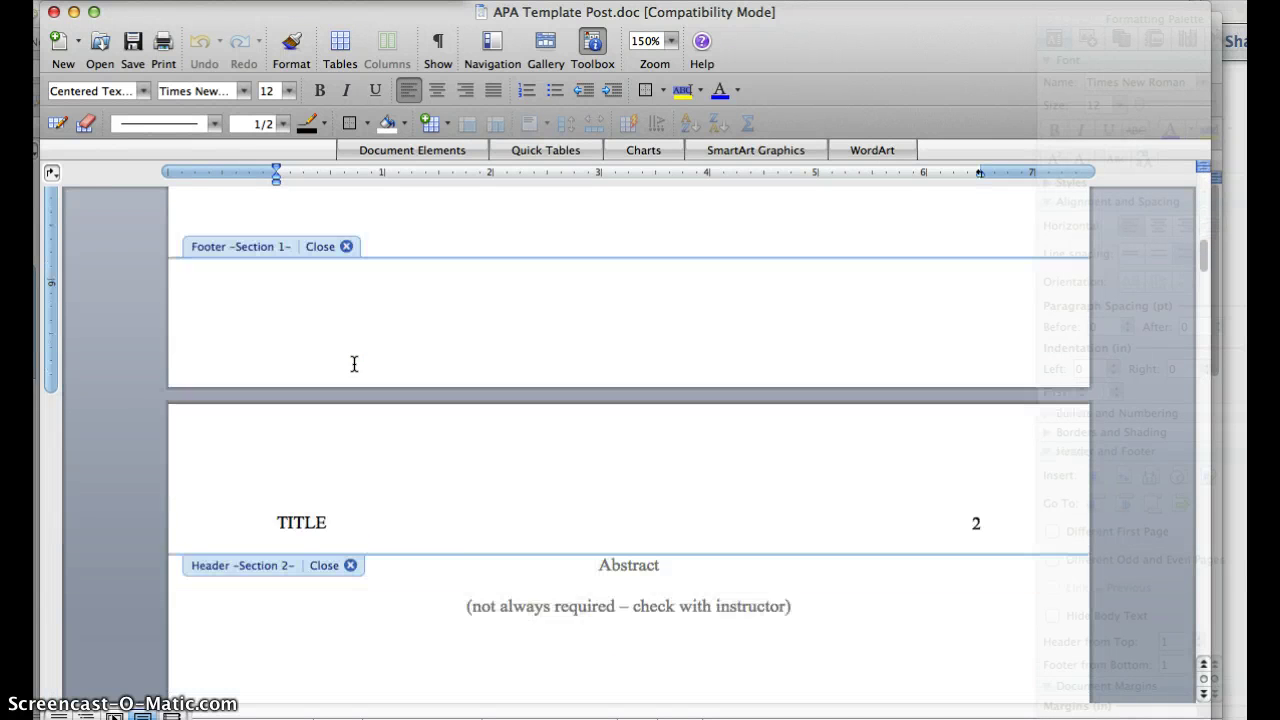
left_click(326, 455)
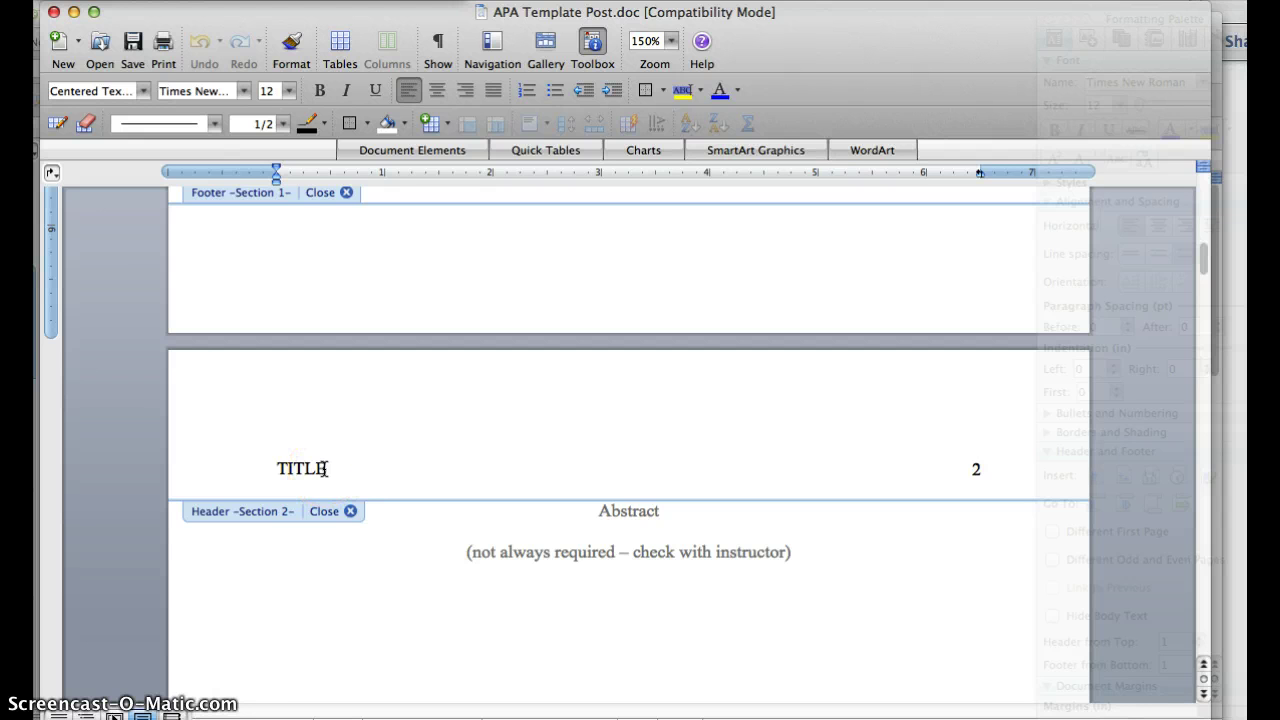
Step: Add a line to the page 1 header and replace the TITLE placeholder in the running head with "My First APA Paper"
scroll(324, 469, "up", 15)
left_click(369, 417)
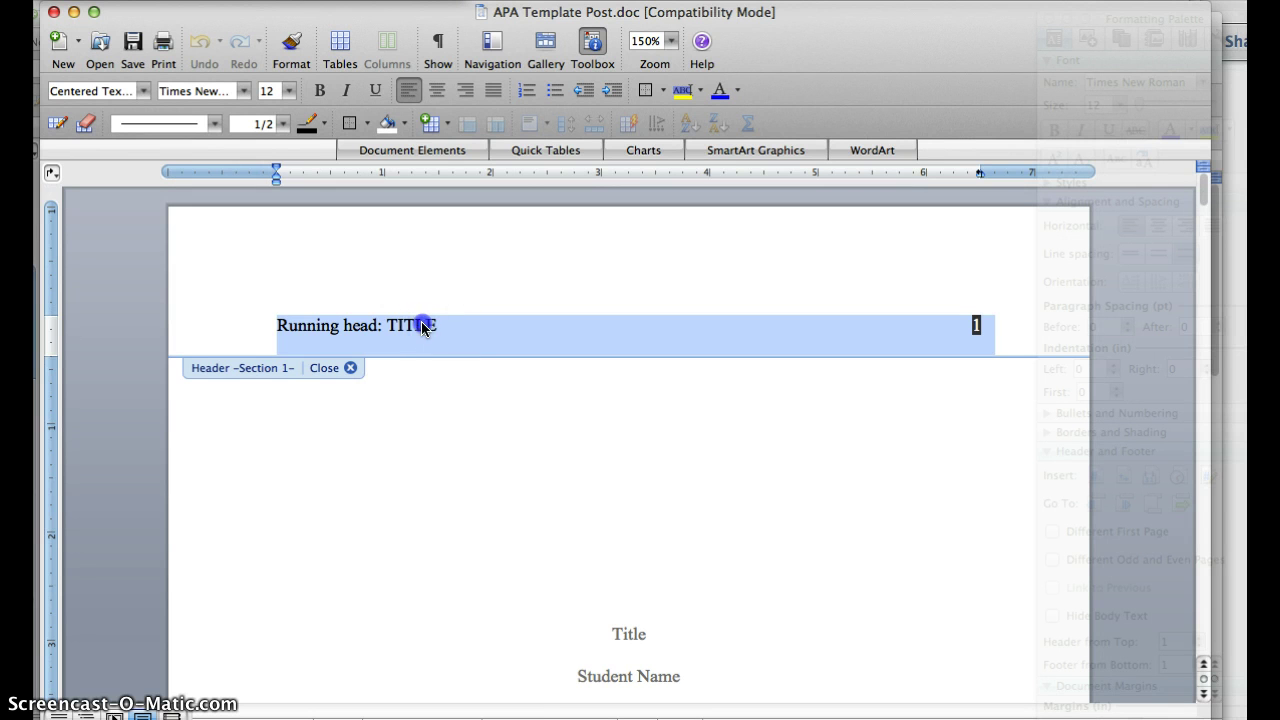
key("Return")
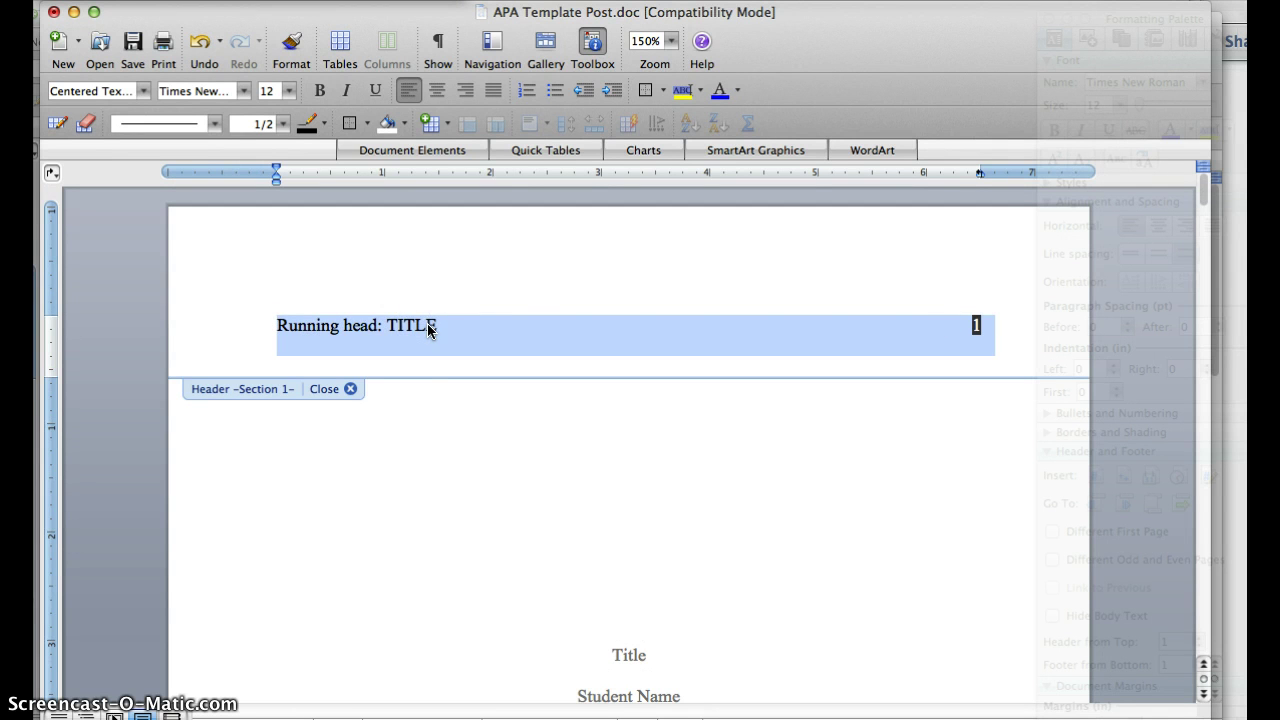
left_click_drag(427, 323, 389, 322)
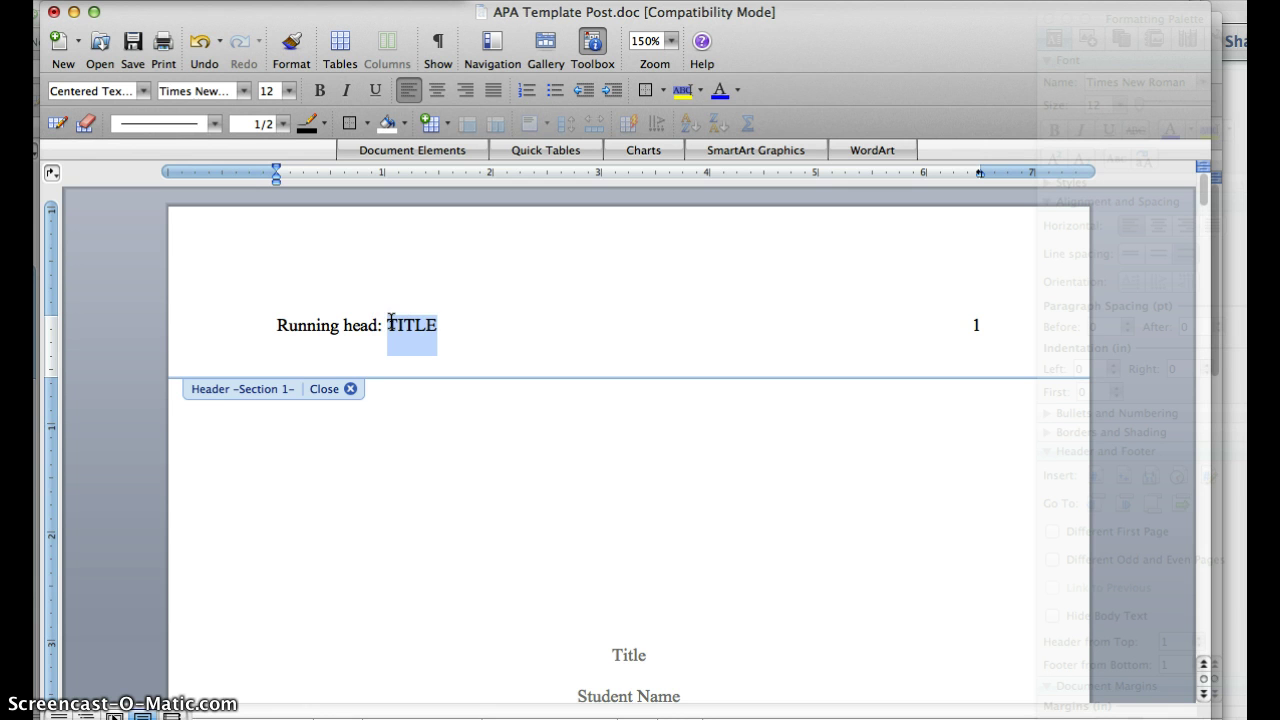
type("My Fi")
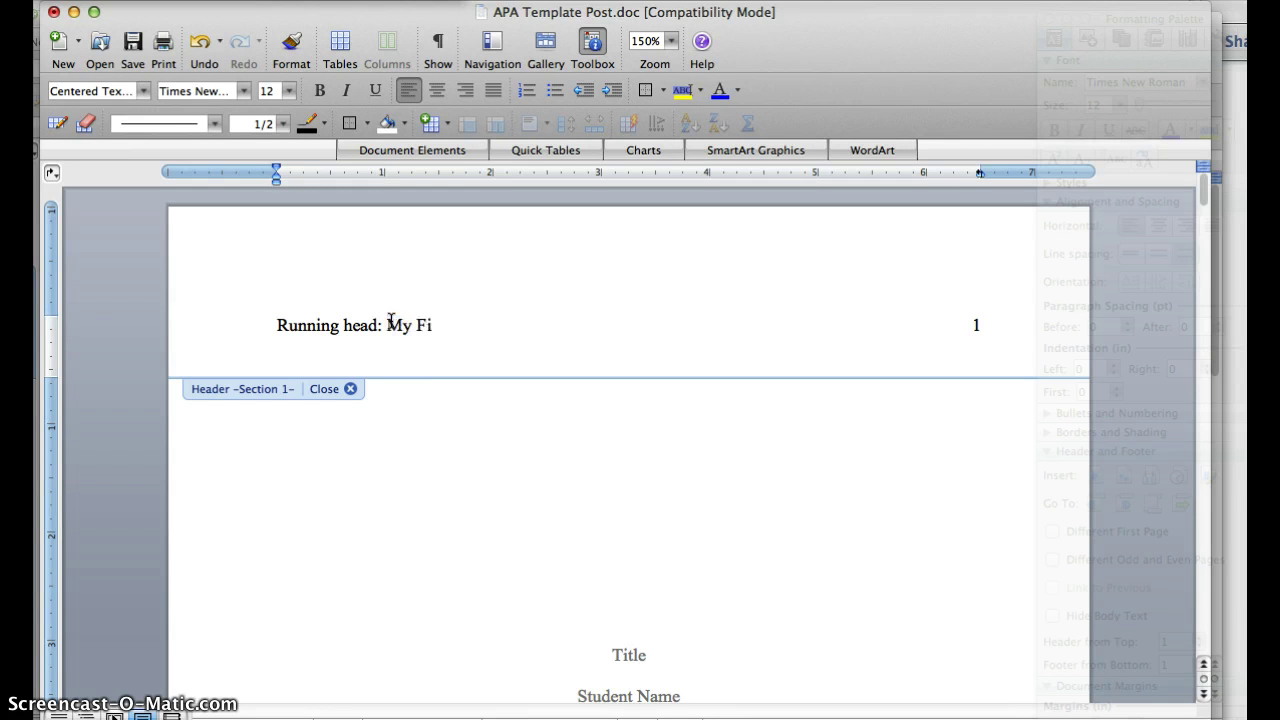
type("rst APA Paper")
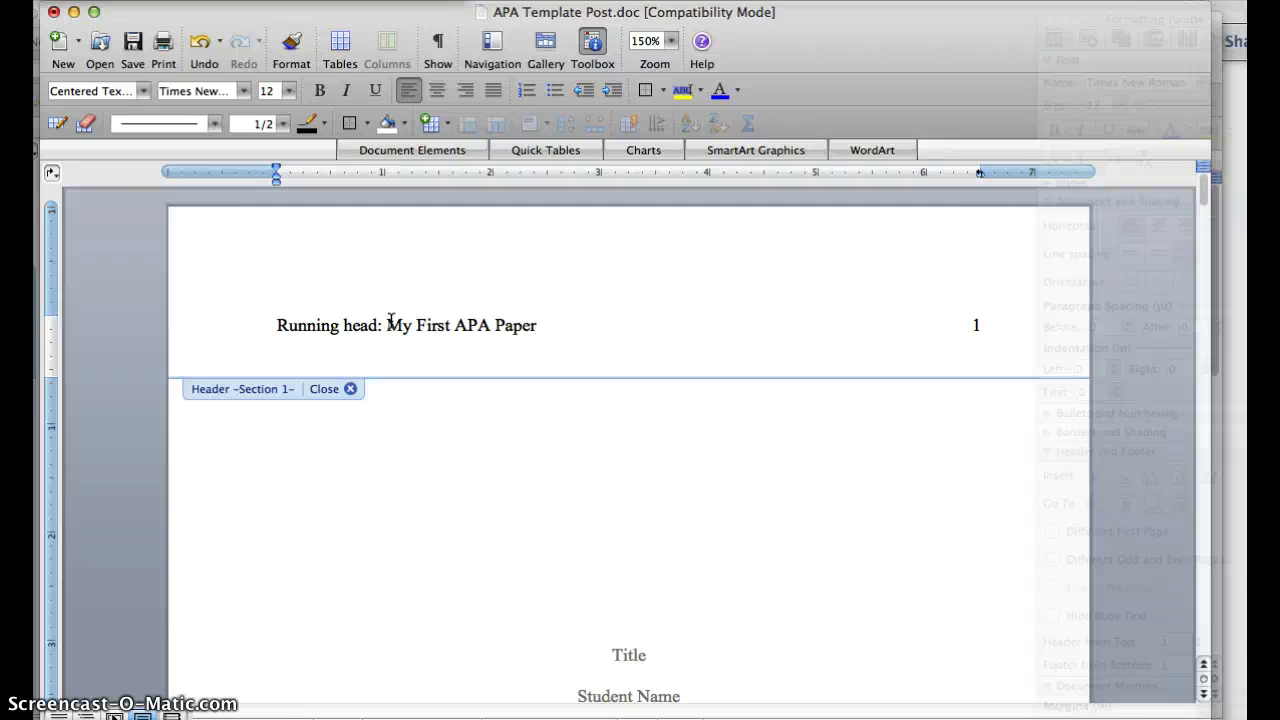
Step: Convert the paper title in the page 1 running head to uppercase, leaving "Running head:" as it is
left_click(372, 300)
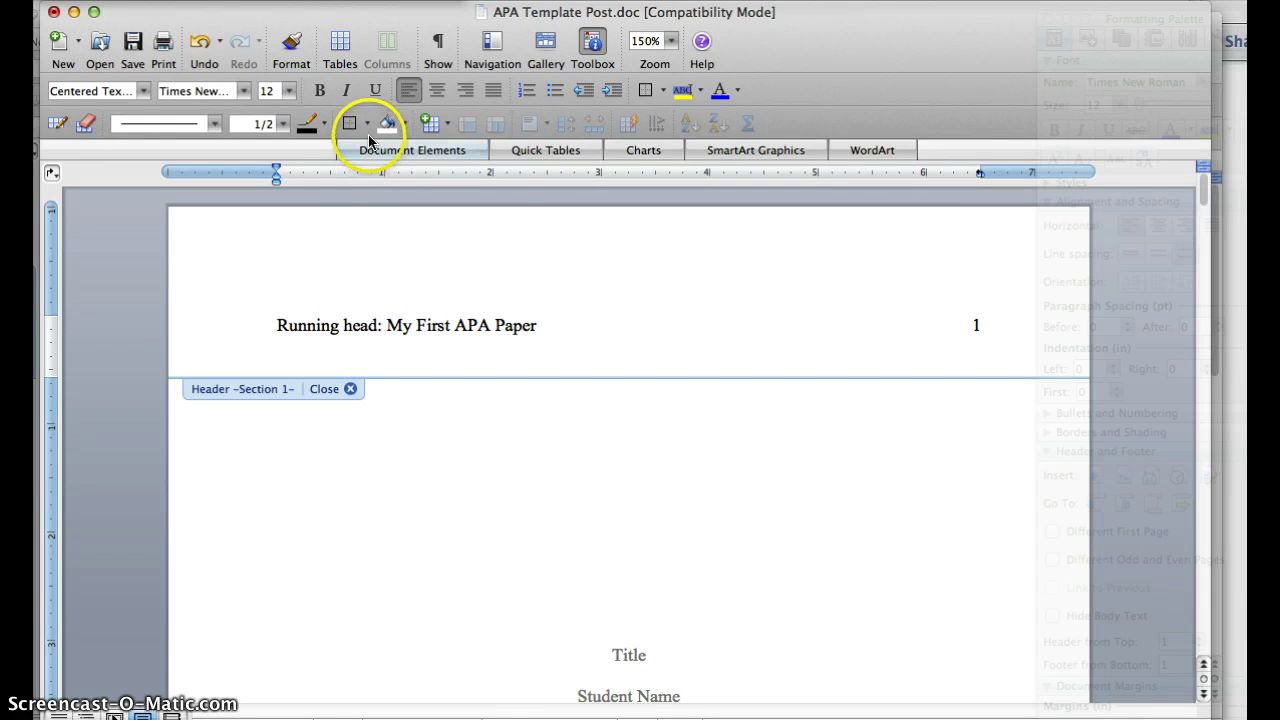
left_click(320, 0)
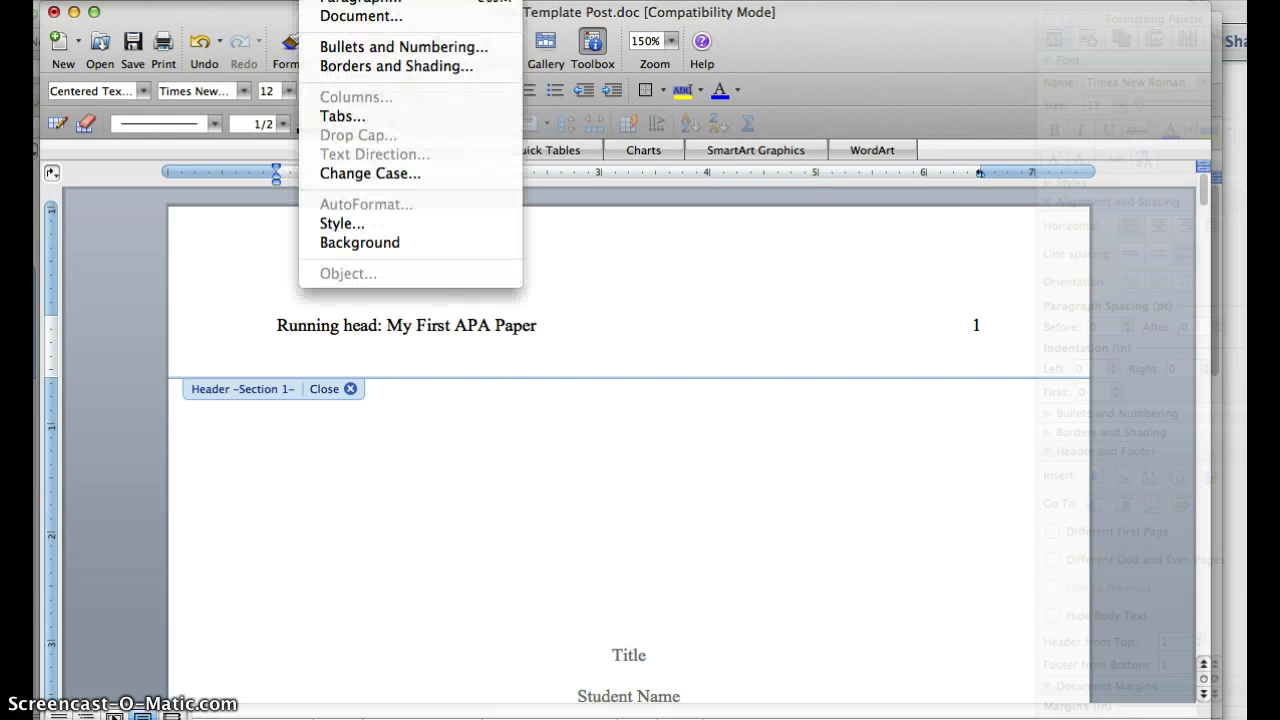
left_click(538, 352)
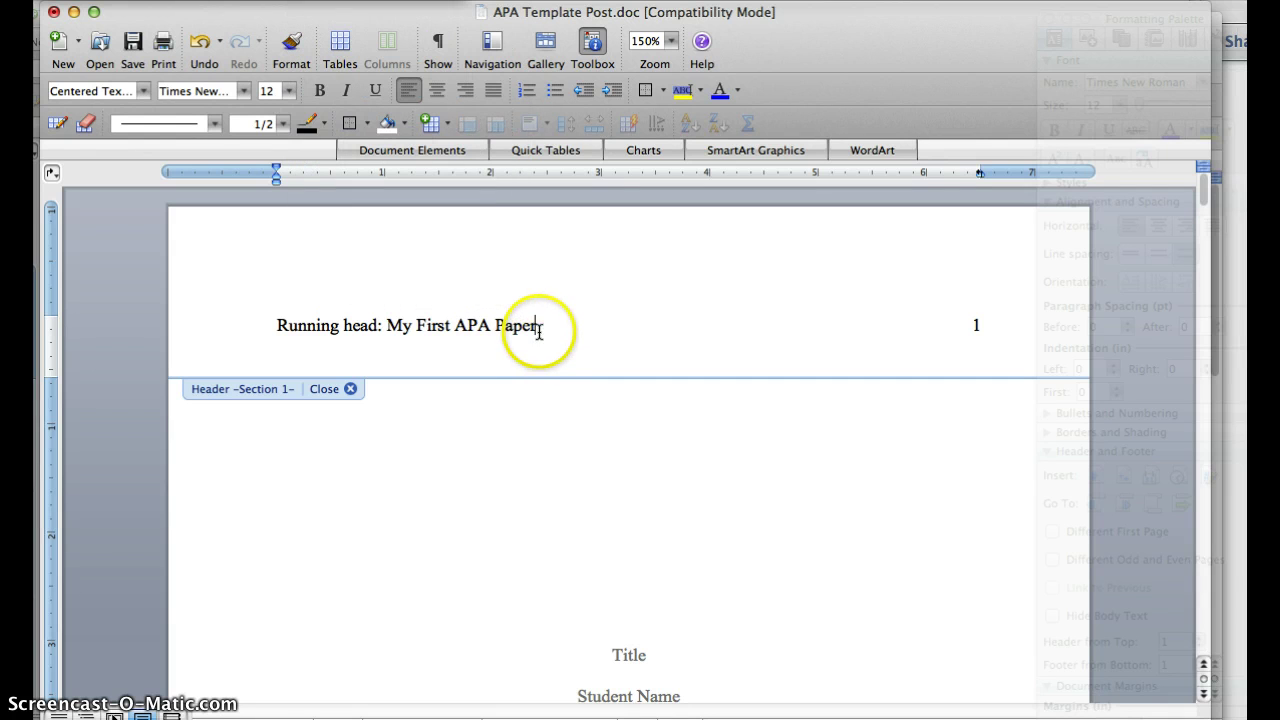
left_click_drag(537, 329, 390, 313)
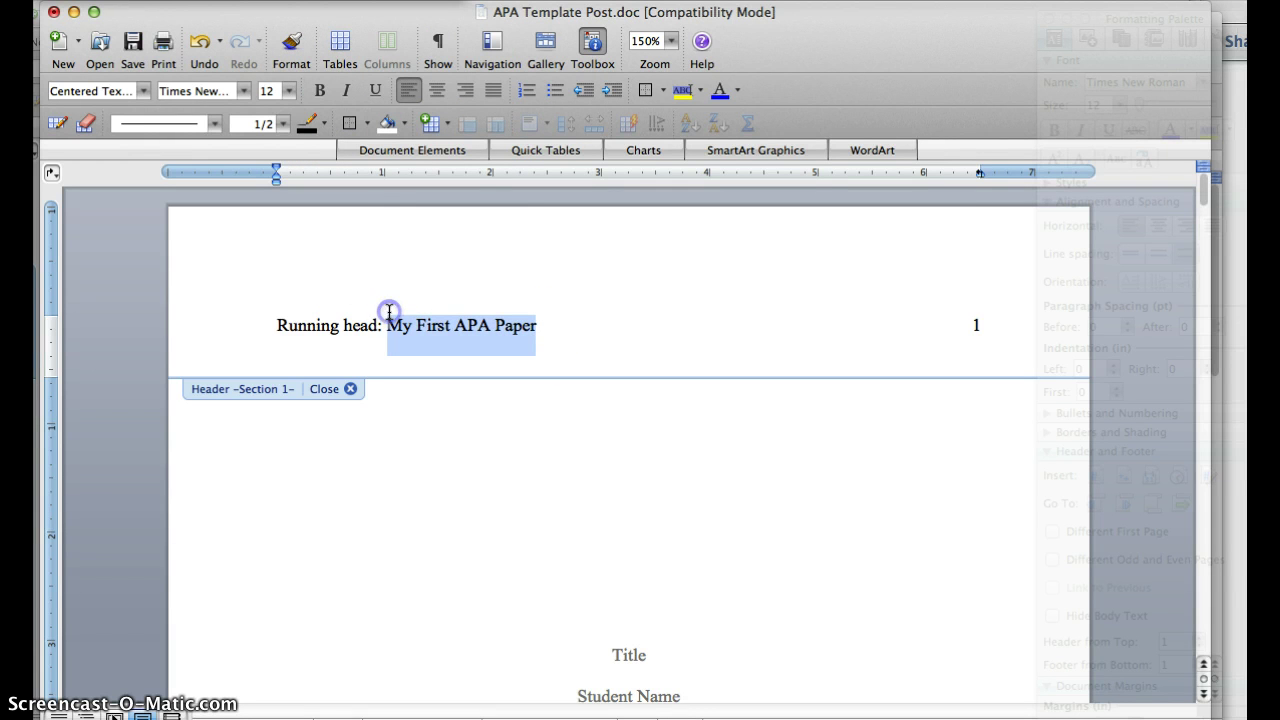
left_click(320, 0)
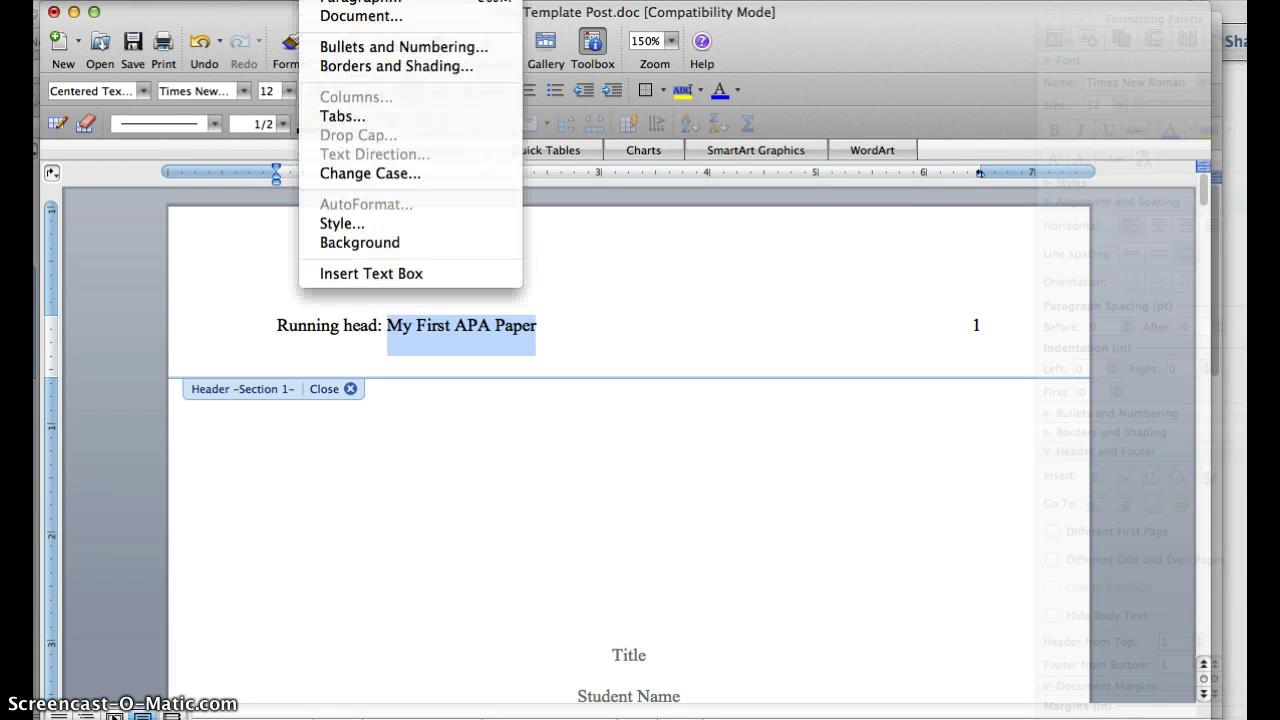
left_click(397, 176)
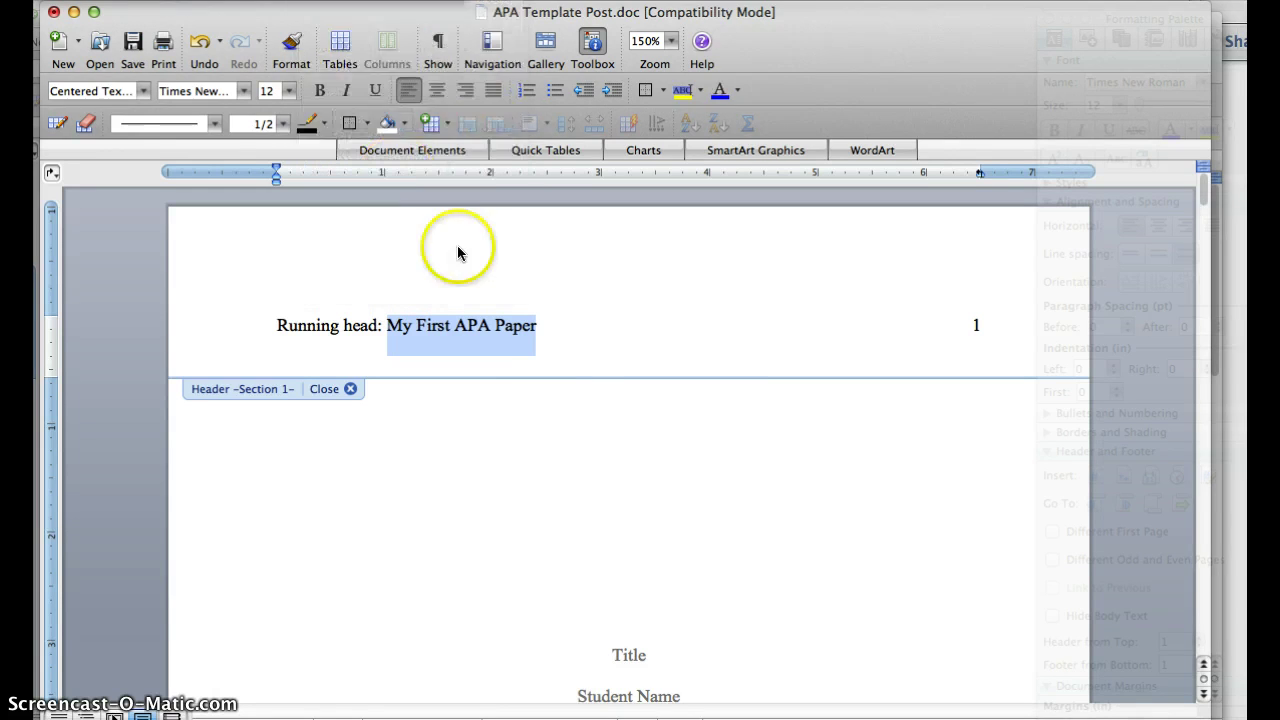
left_click(688, 419)
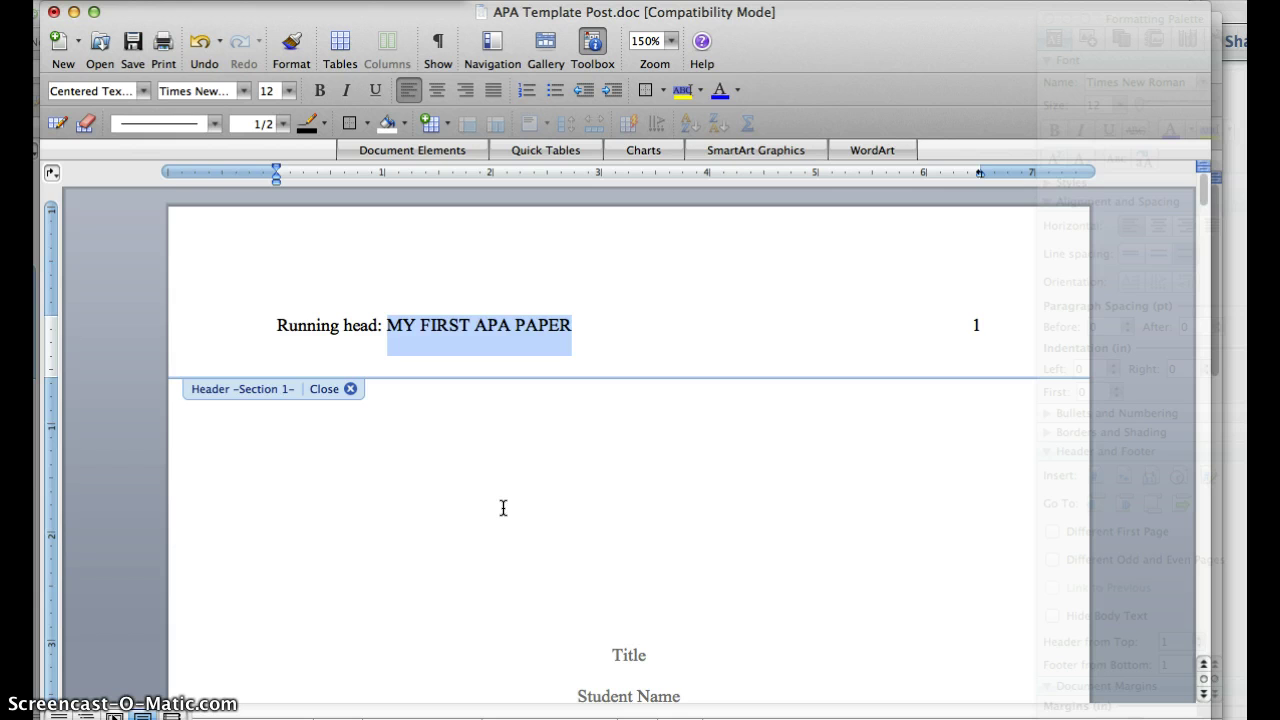
Step: Replace the TITLE placeholder in the page 2 header with "MY FIRST APA PAPER"
left_click(503, 508)
scroll(512, 510, "down", 10)
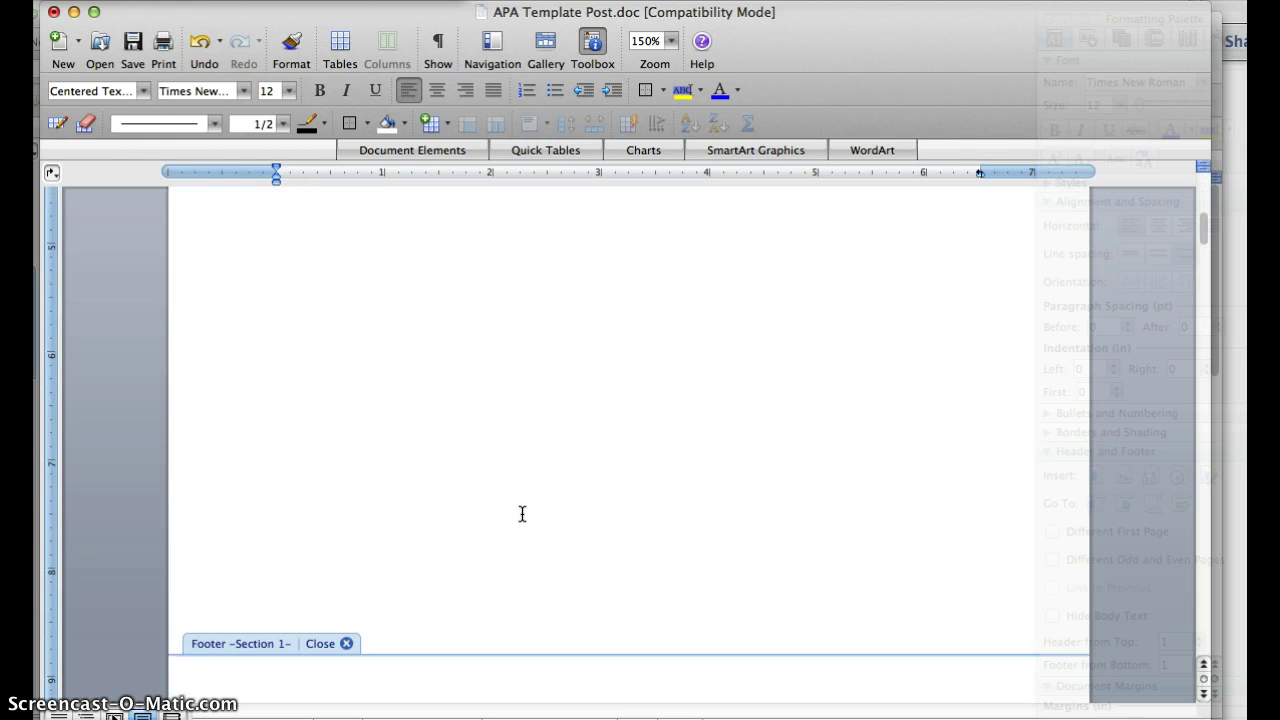
scroll(522, 514, "down", 5)
left_click(403, 563)
left_click(325, 577)
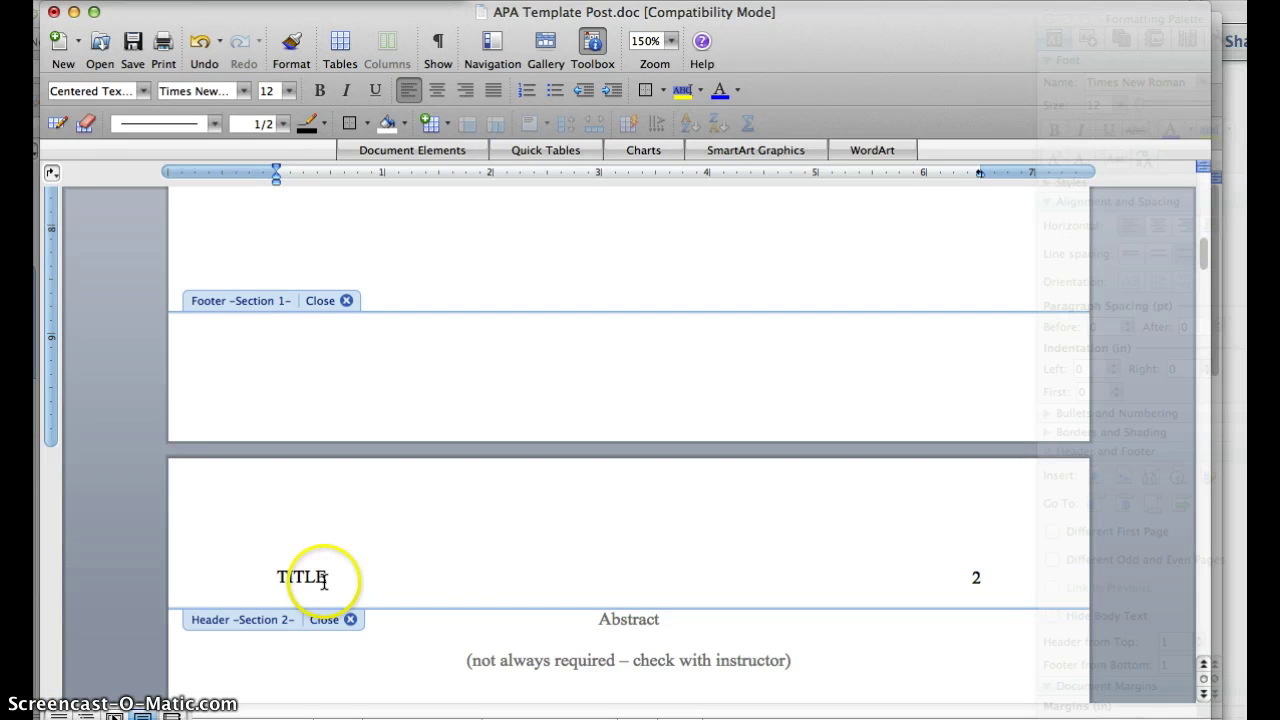
left_click_drag(325, 577, 273, 572)
type("MY FIRST APA PAPER")
left_click(298, 590)
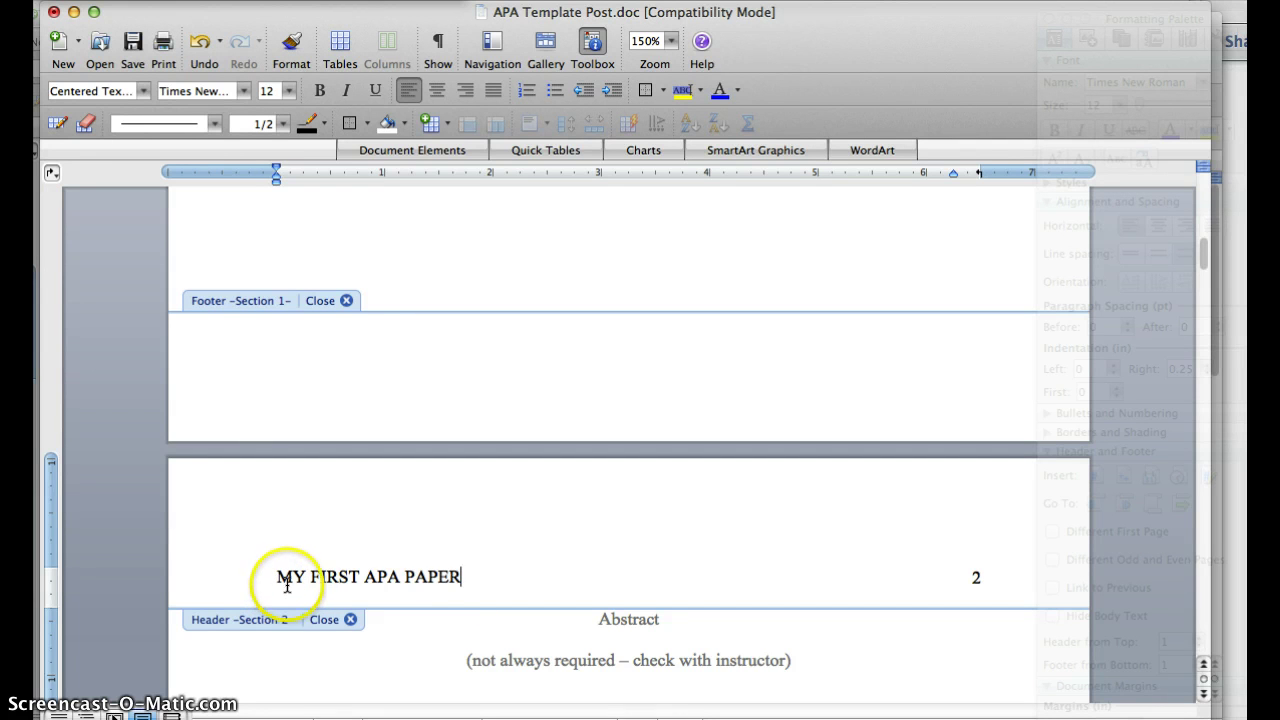
left_click(351, 619)
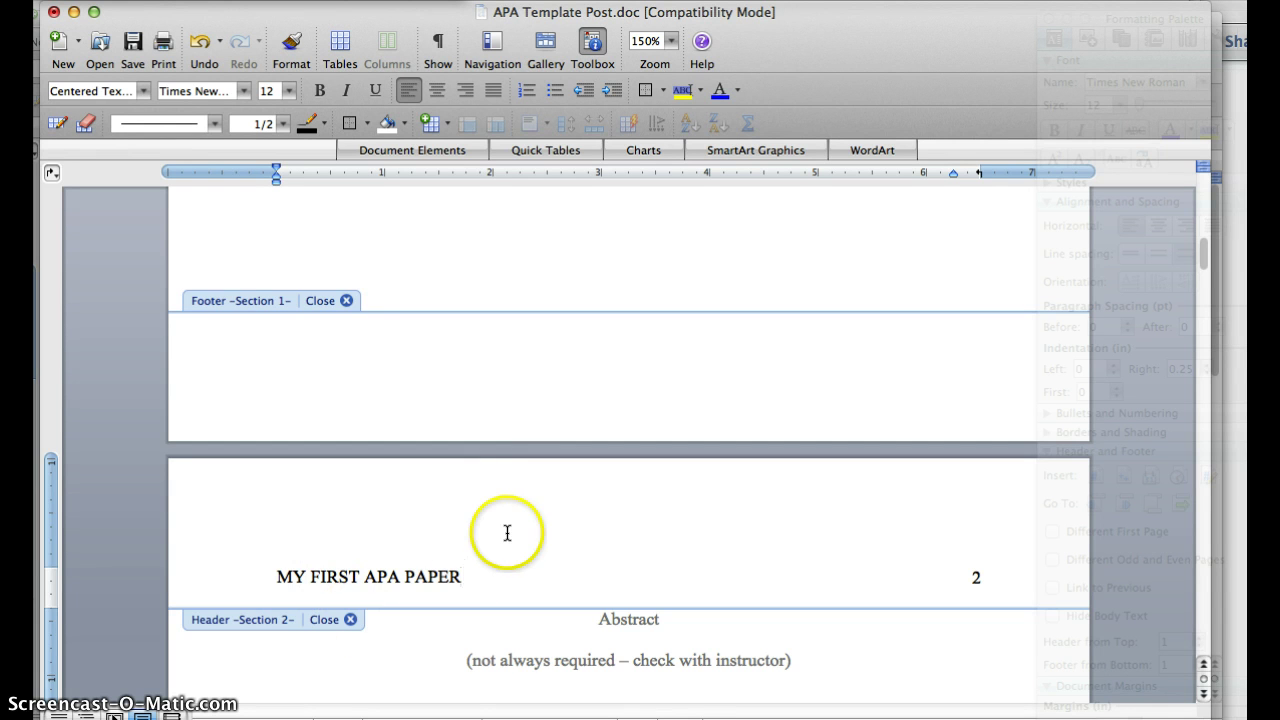
Step: Close header editing and check the header title on pages 2 and 3
scroll(507, 532, "down", 10)
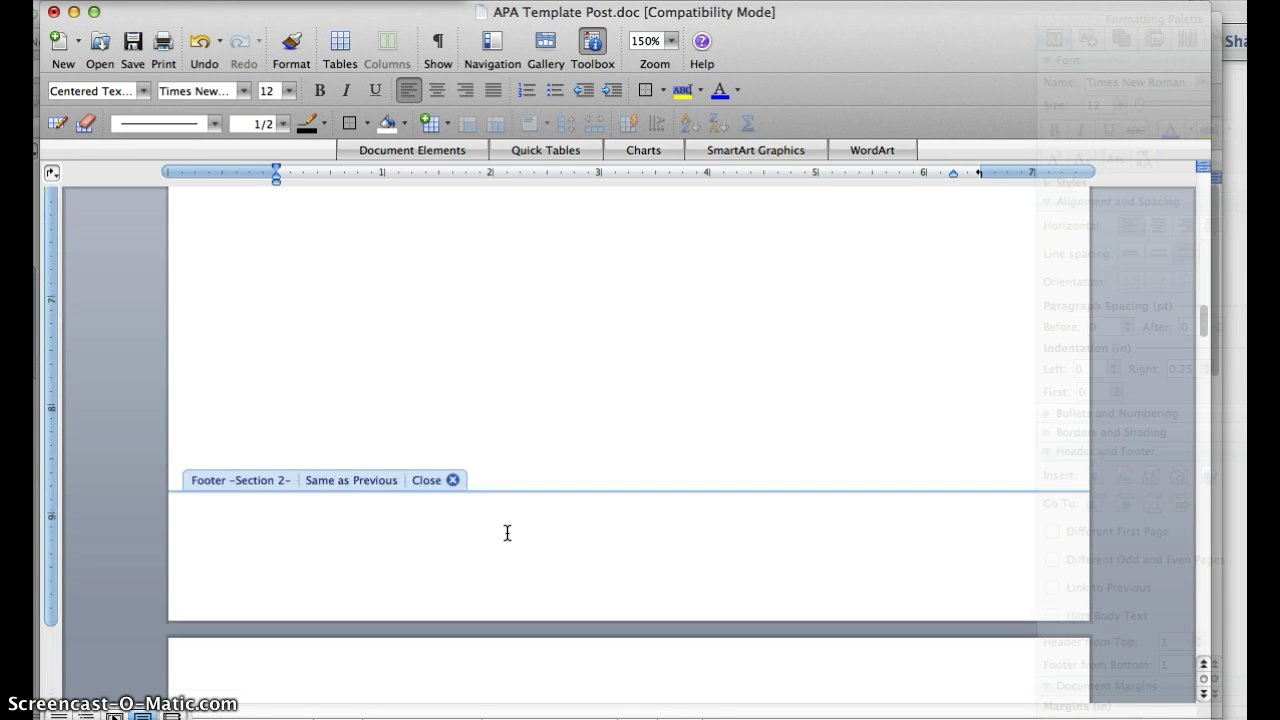
scroll(507, 532, "up", 10)
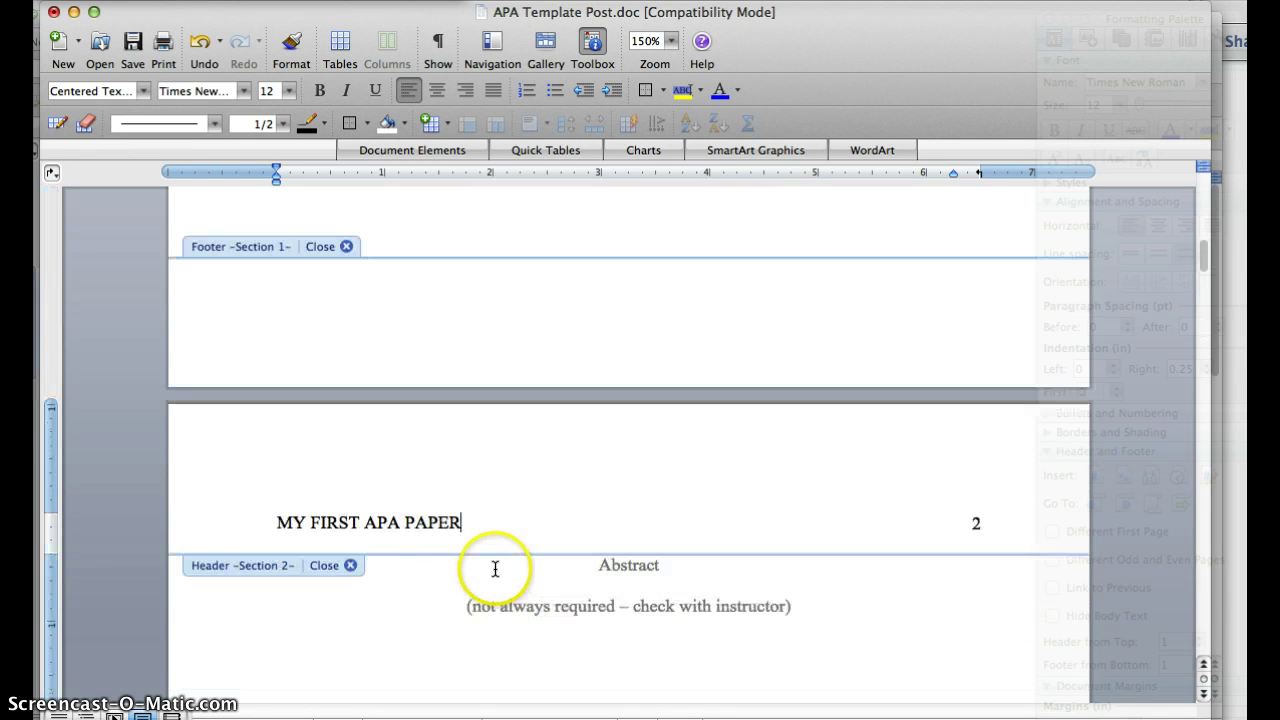
left_click(350, 566)
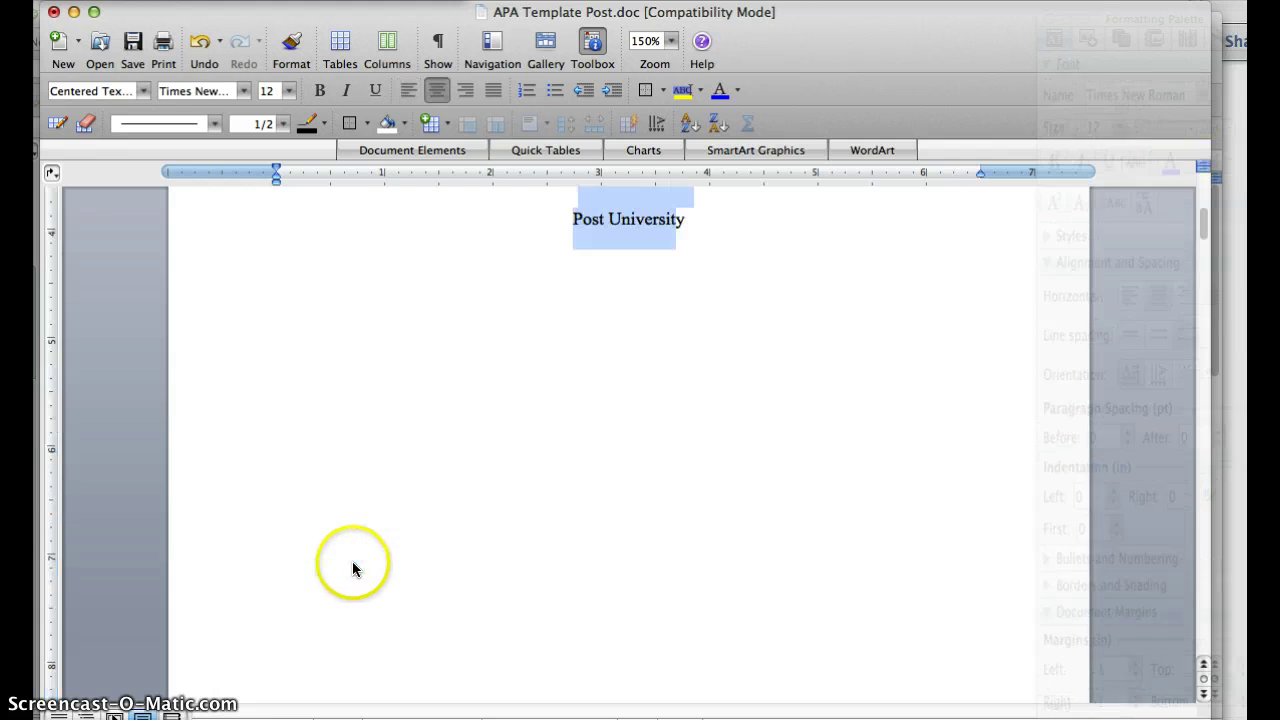
scroll(493, 557, "down", 8)
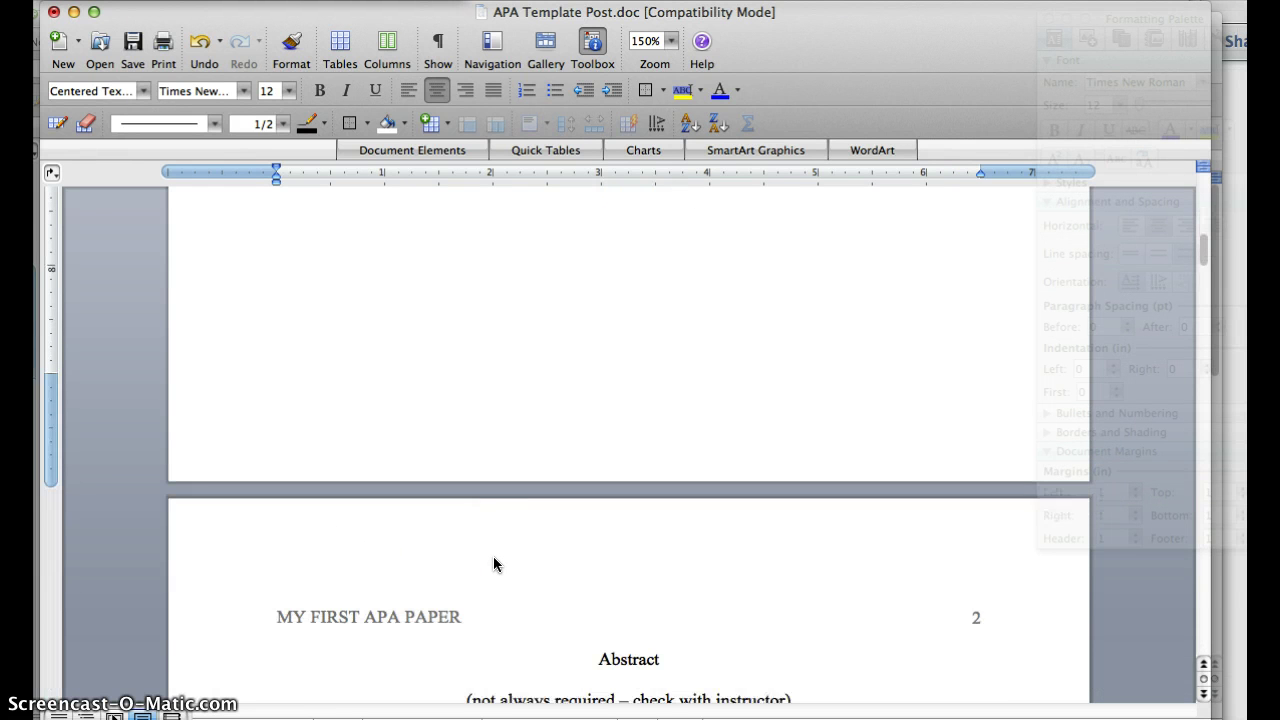
scroll(493, 557, "down", 10)
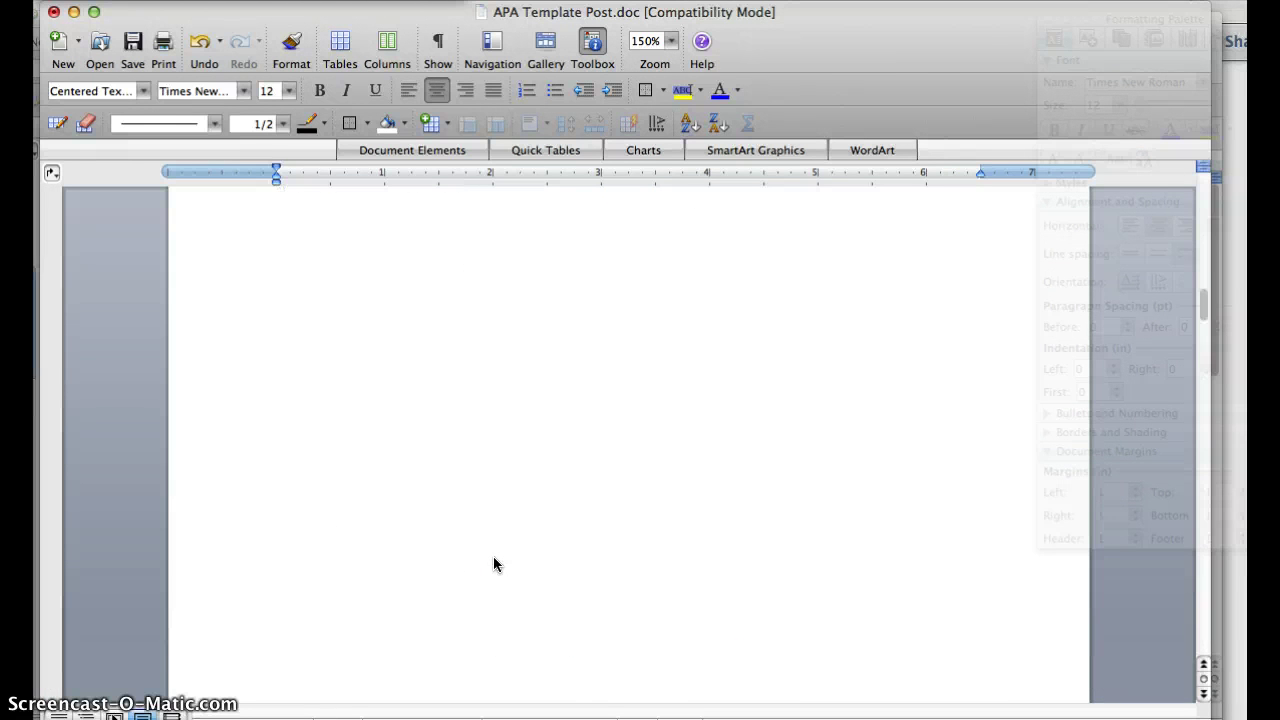
scroll(493, 565, "down", 4)
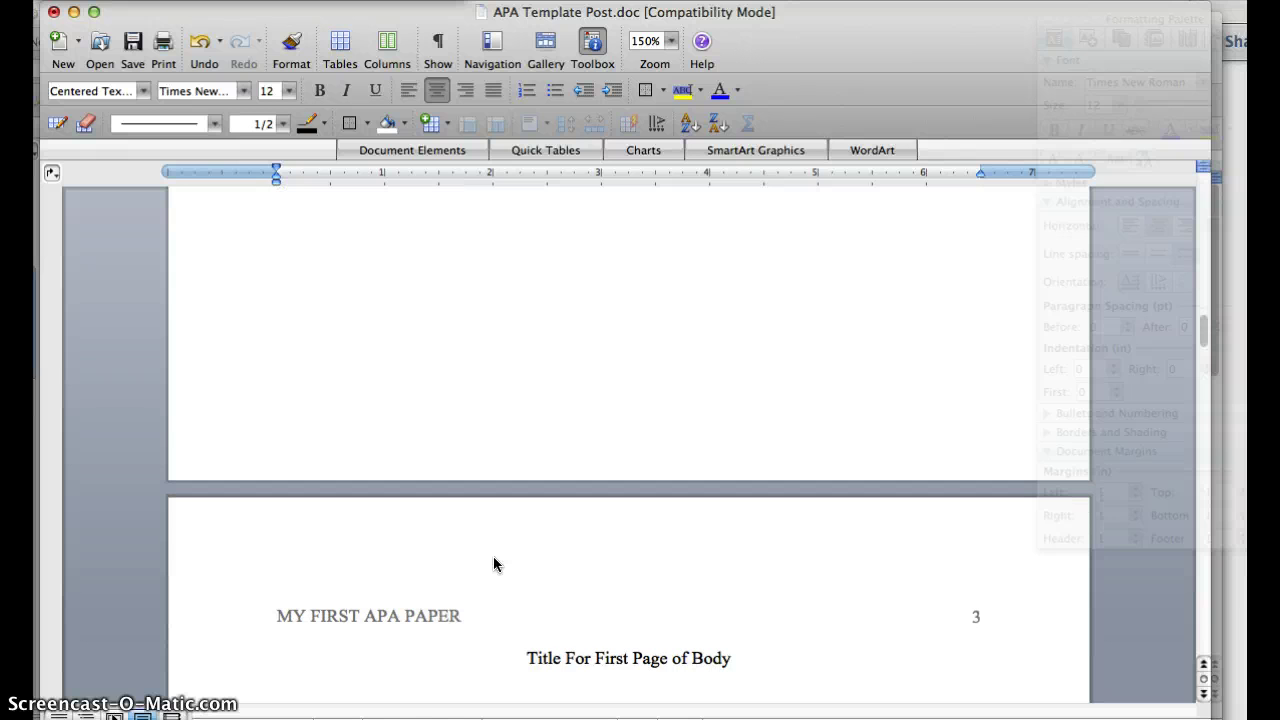
Step: Reopen the page 1 header, try the Different First Page option, turn it off again and close the header
scroll(493, 565, "up", 20)
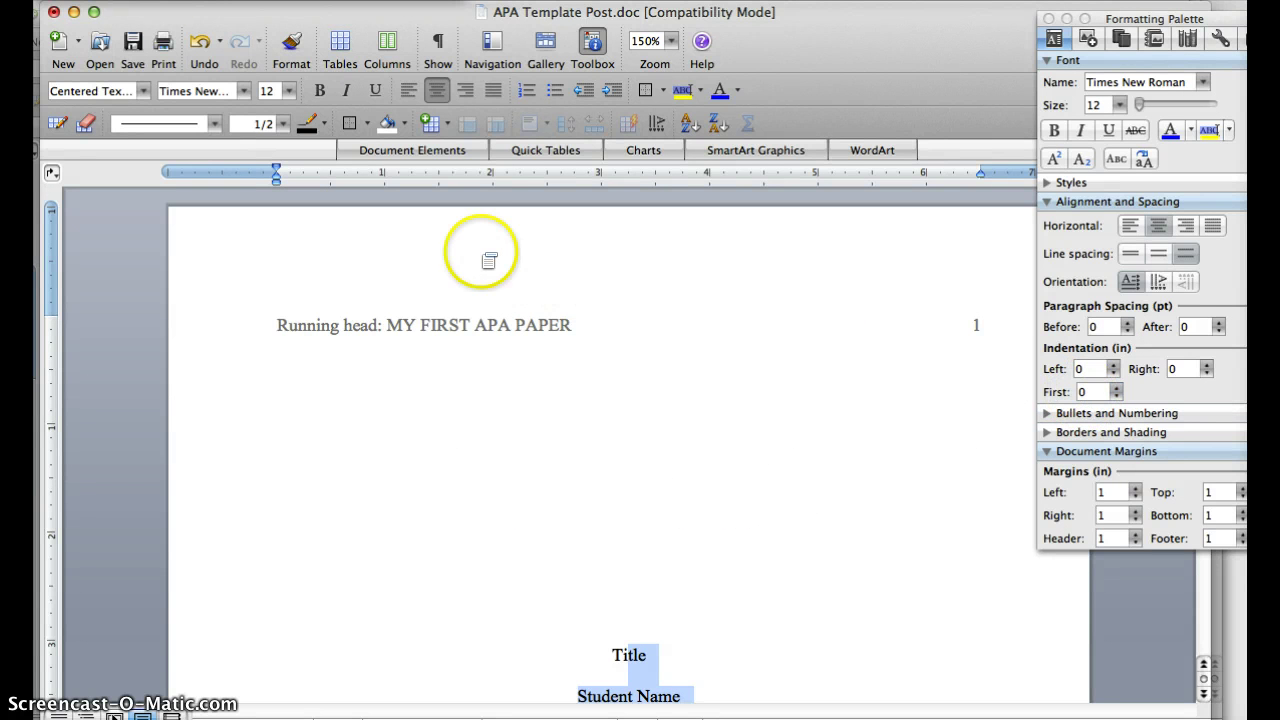
double_click(377, 317)
left_click(543, 320)
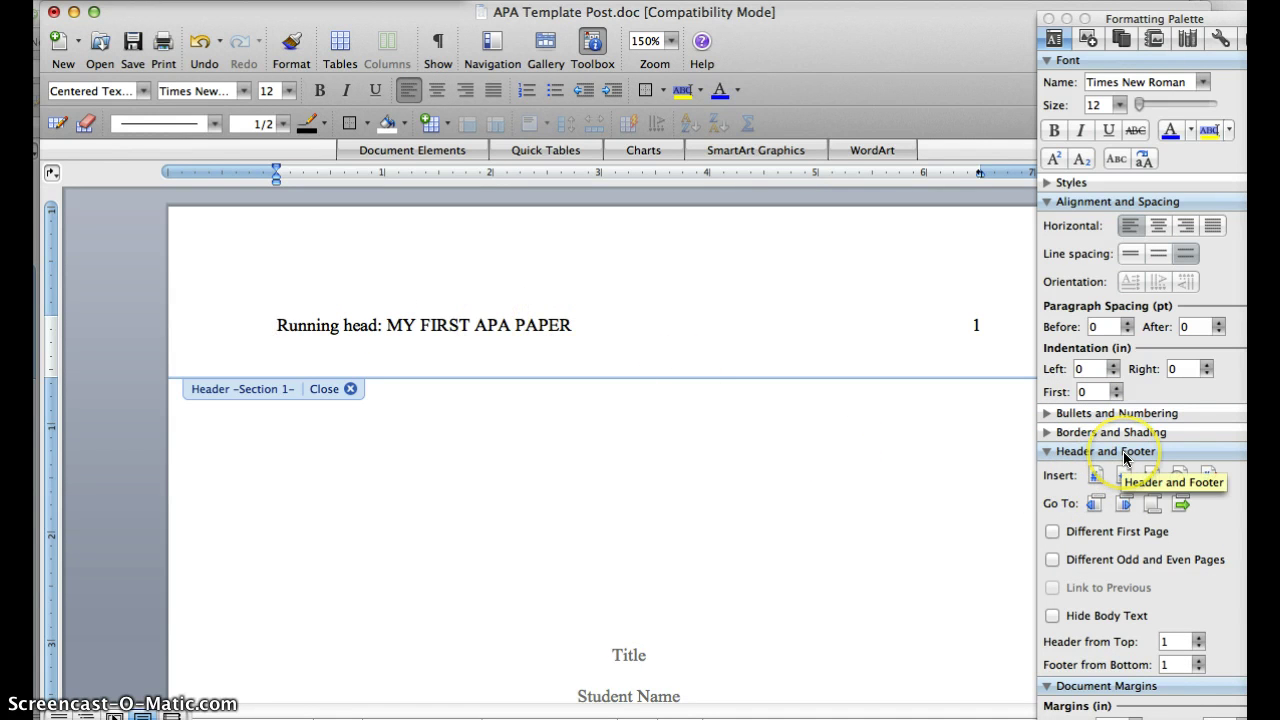
left_click(1052, 532)
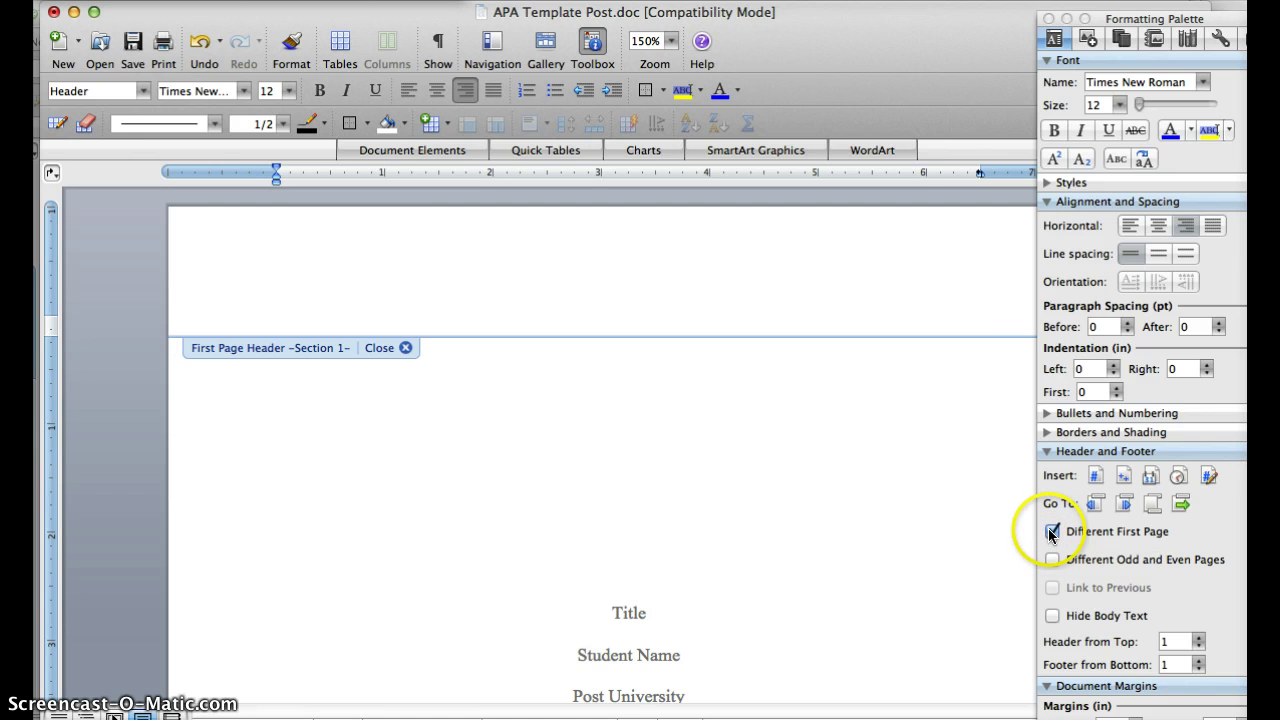
left_click(1052, 532)
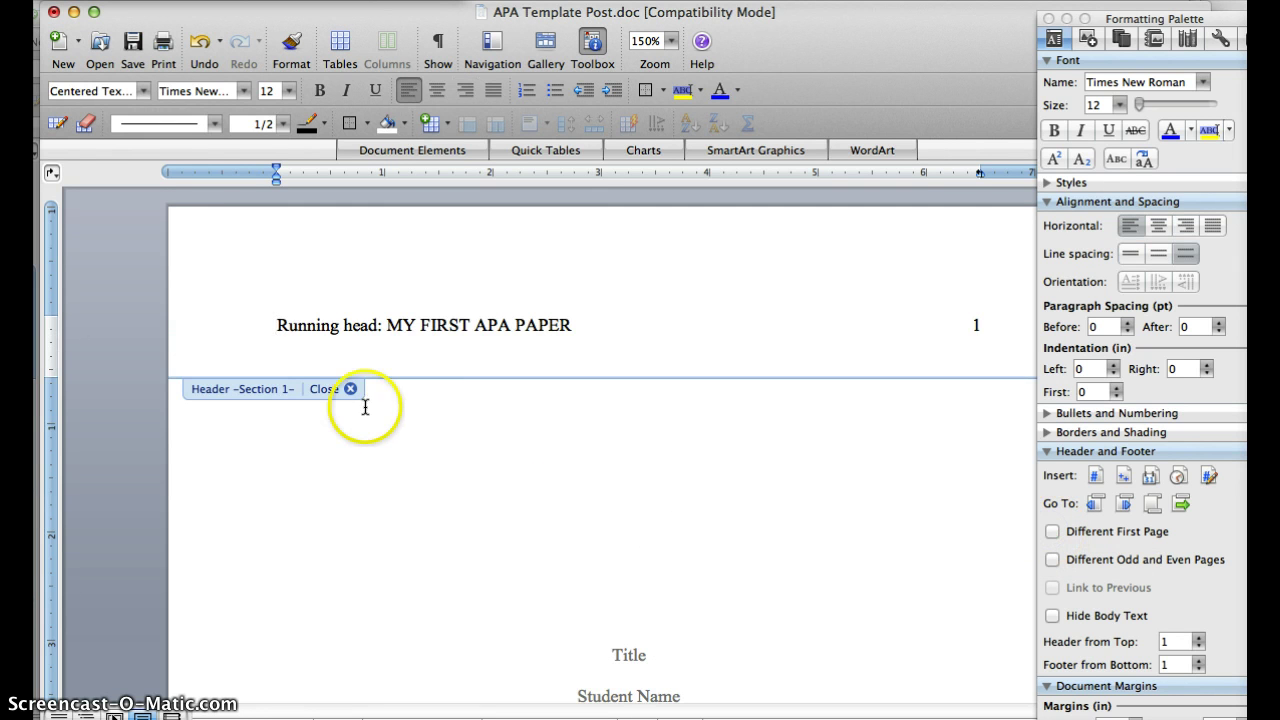
left_click(350, 390)
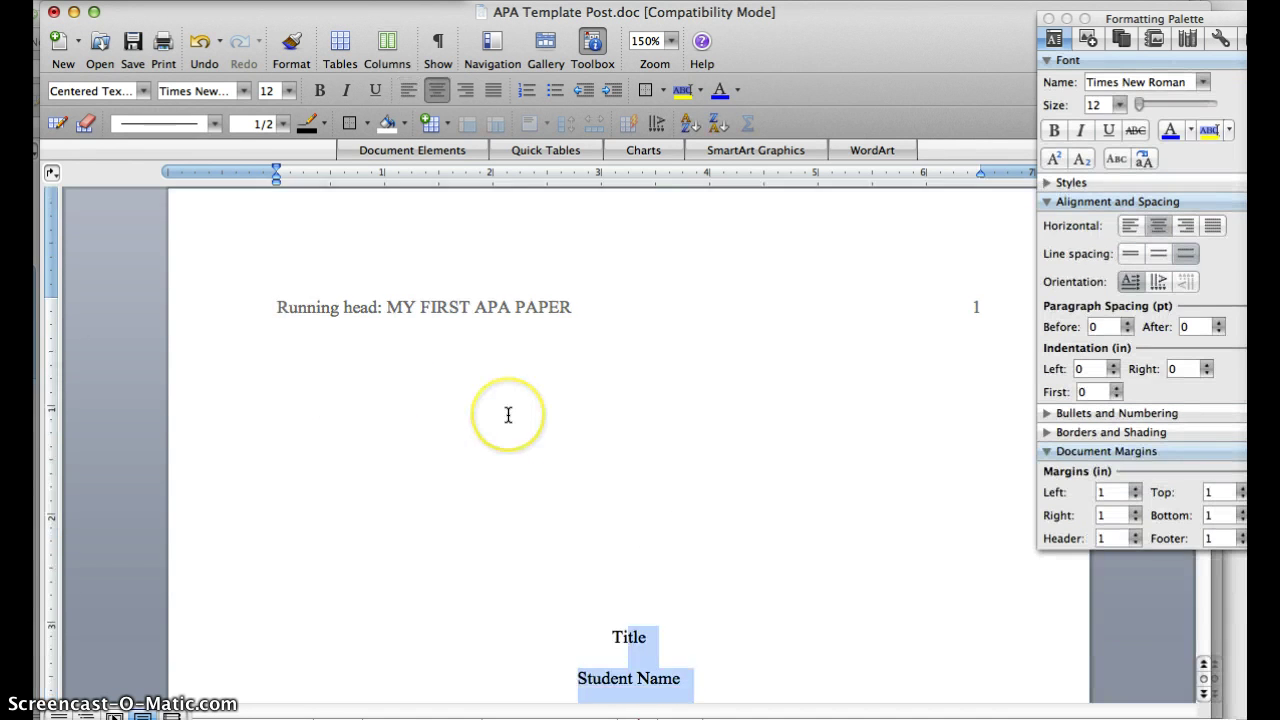
scroll(508, 414, "down", 4)
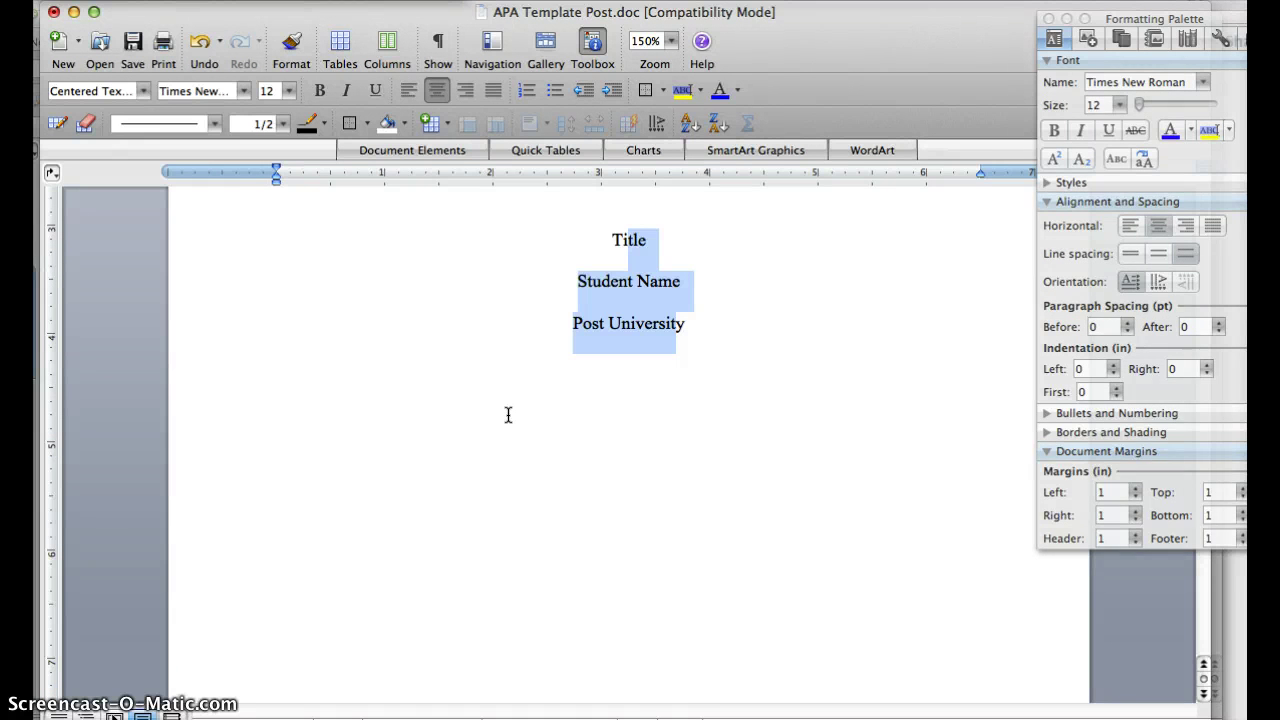
Step: Review the title page lines, the Abstract page and the title on the first body page
left_click(573, 386)
left_click(626, 358)
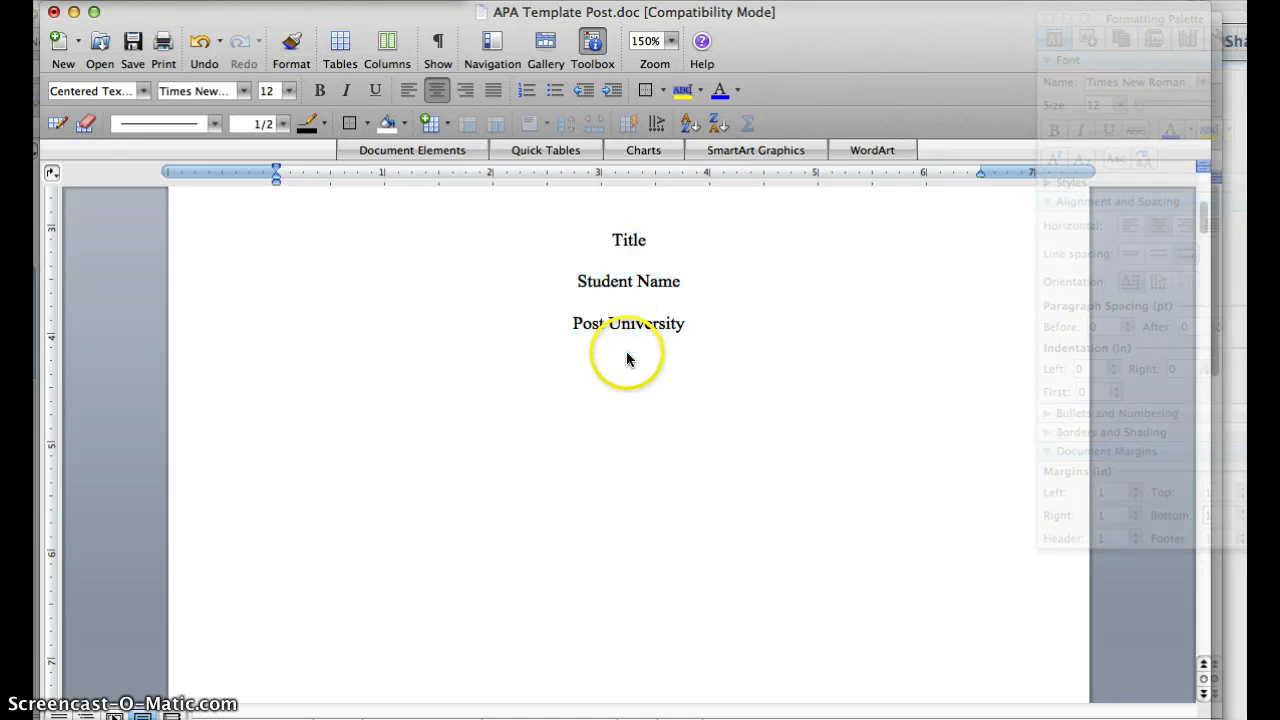
scroll(630, 287, "down", 10)
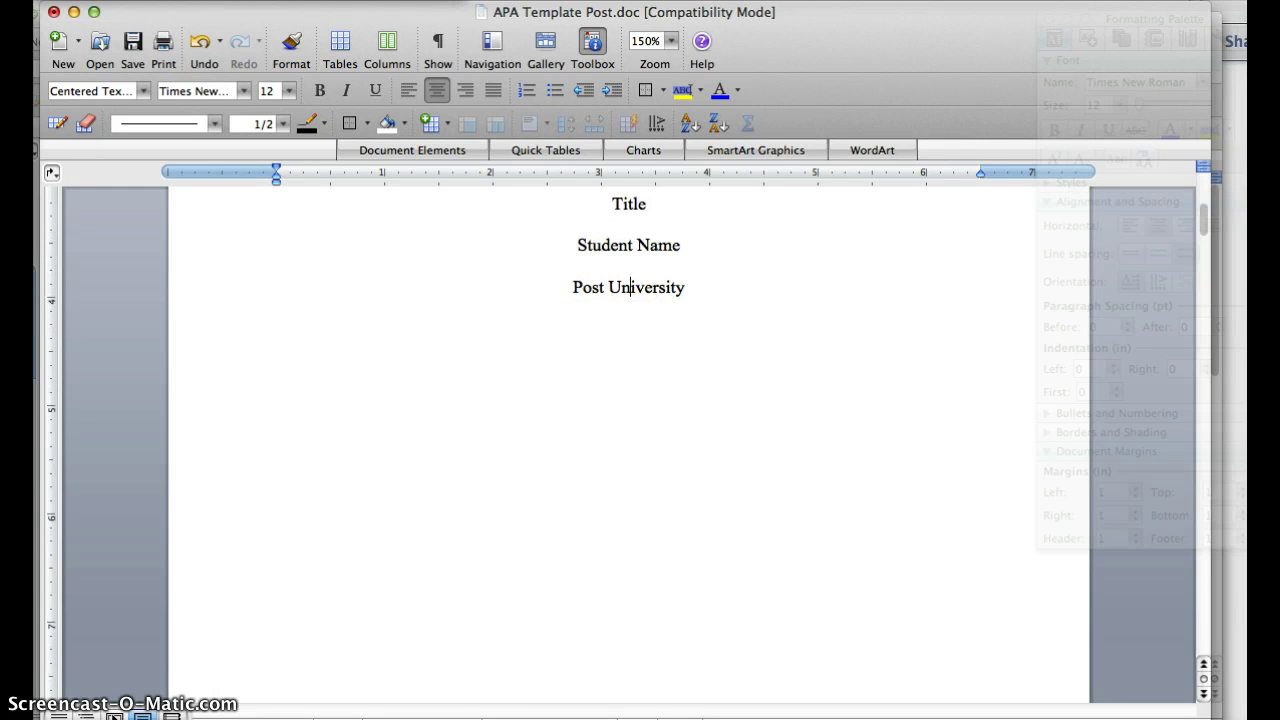
scroll(630, 445, "down", 3)
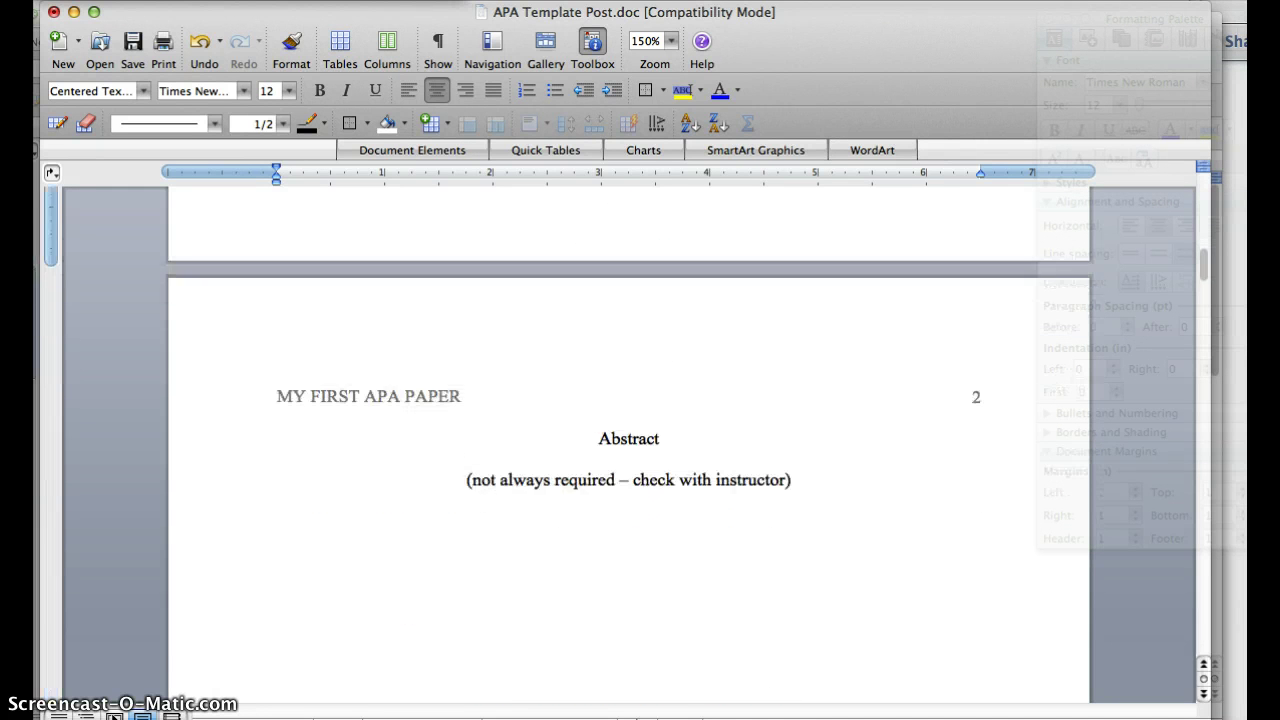
scroll(630, 445, "down", 3)
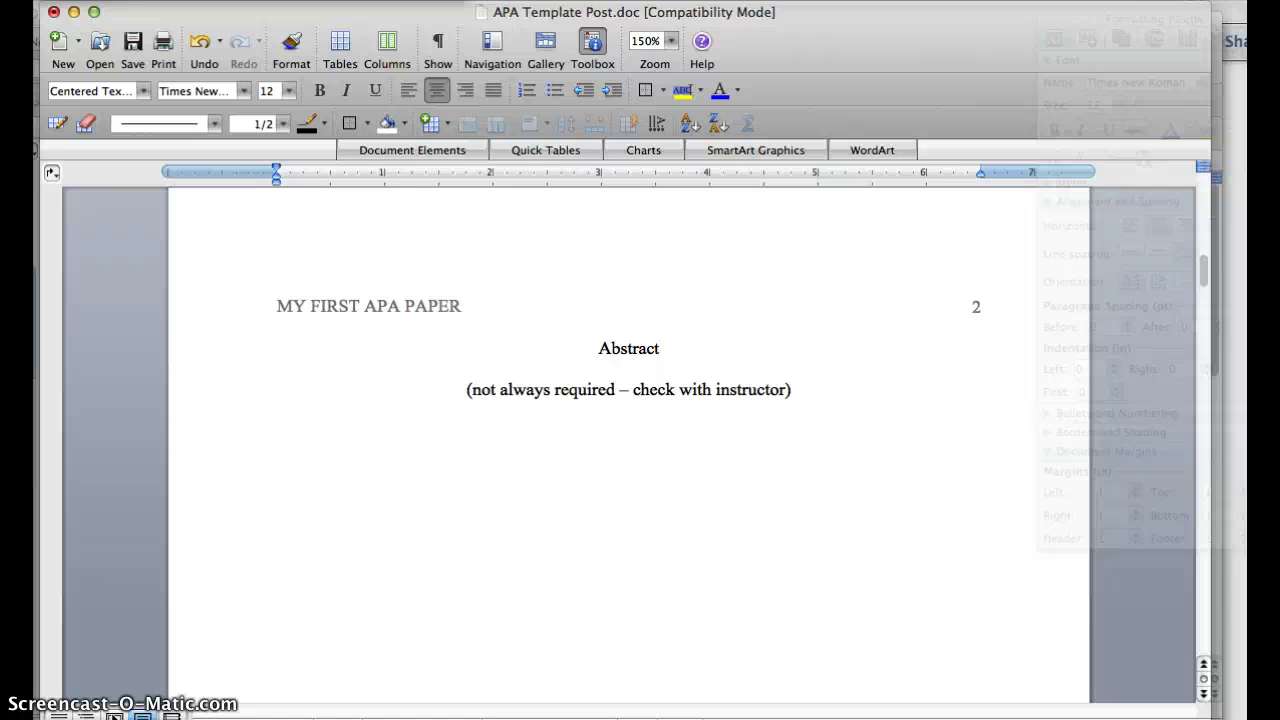
scroll(630, 445, "down", 10)
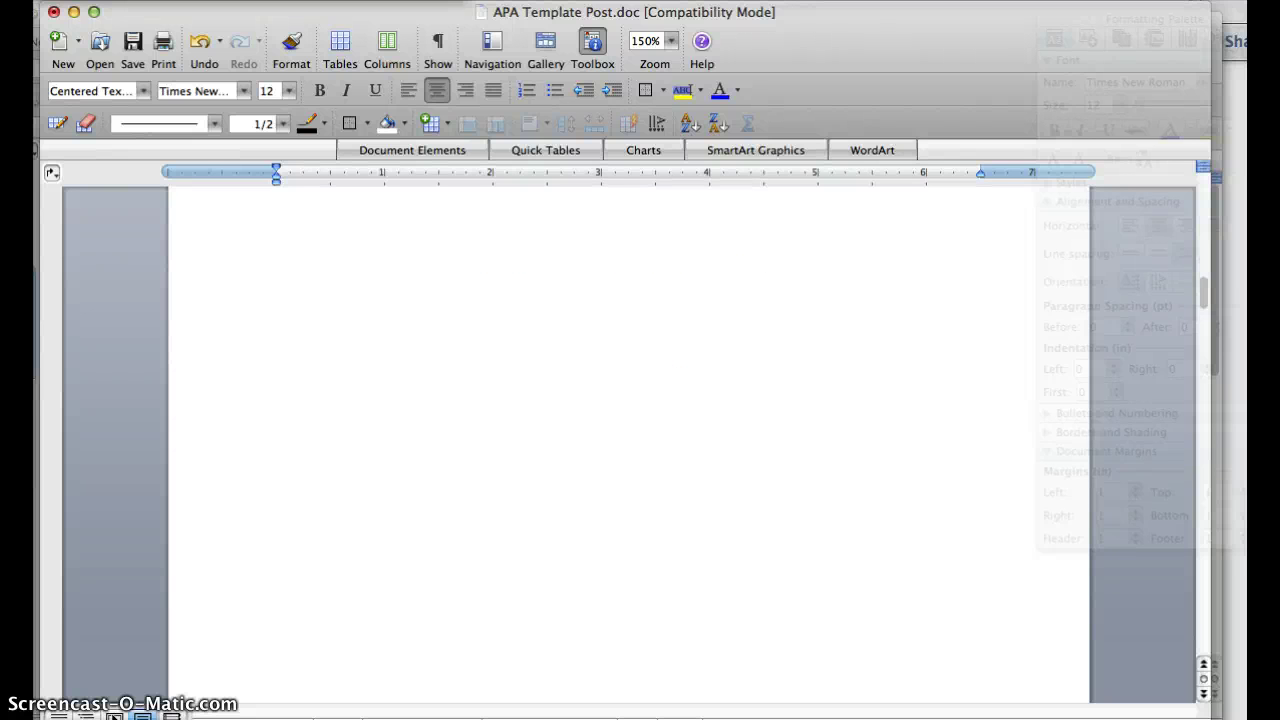
scroll(630, 445, "down", 5)
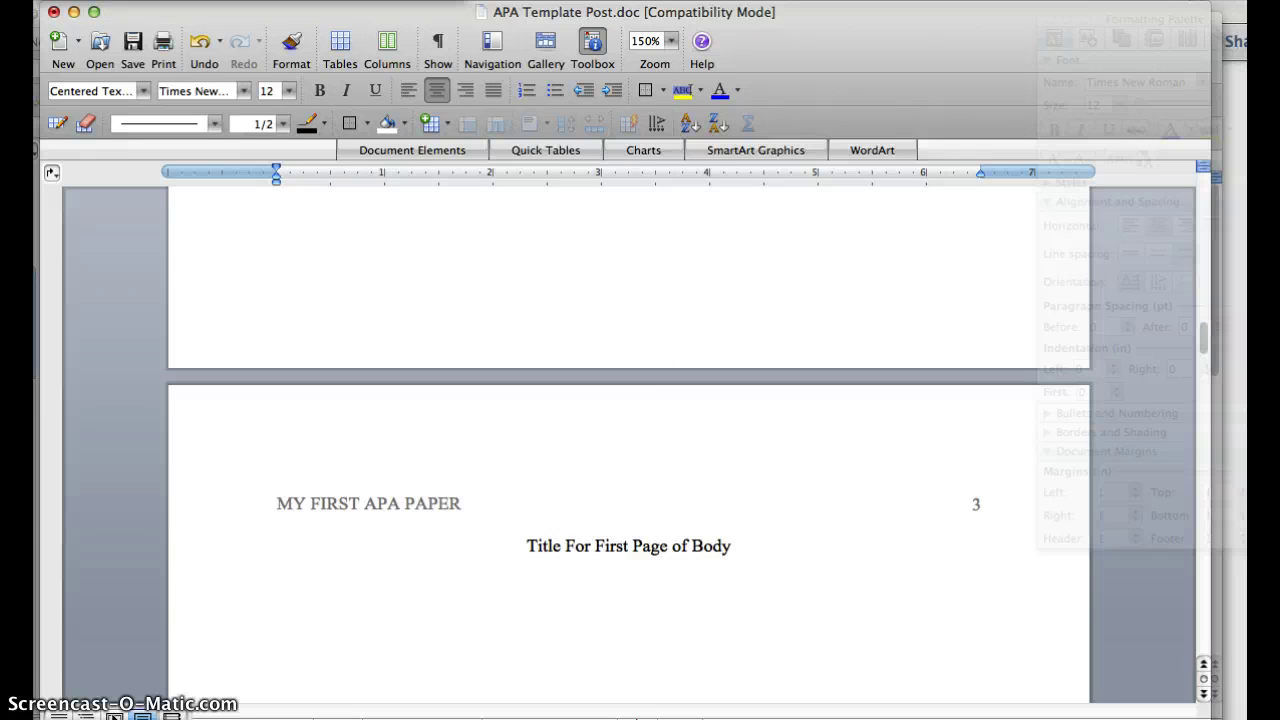
scroll(630, 445, "down", 5)
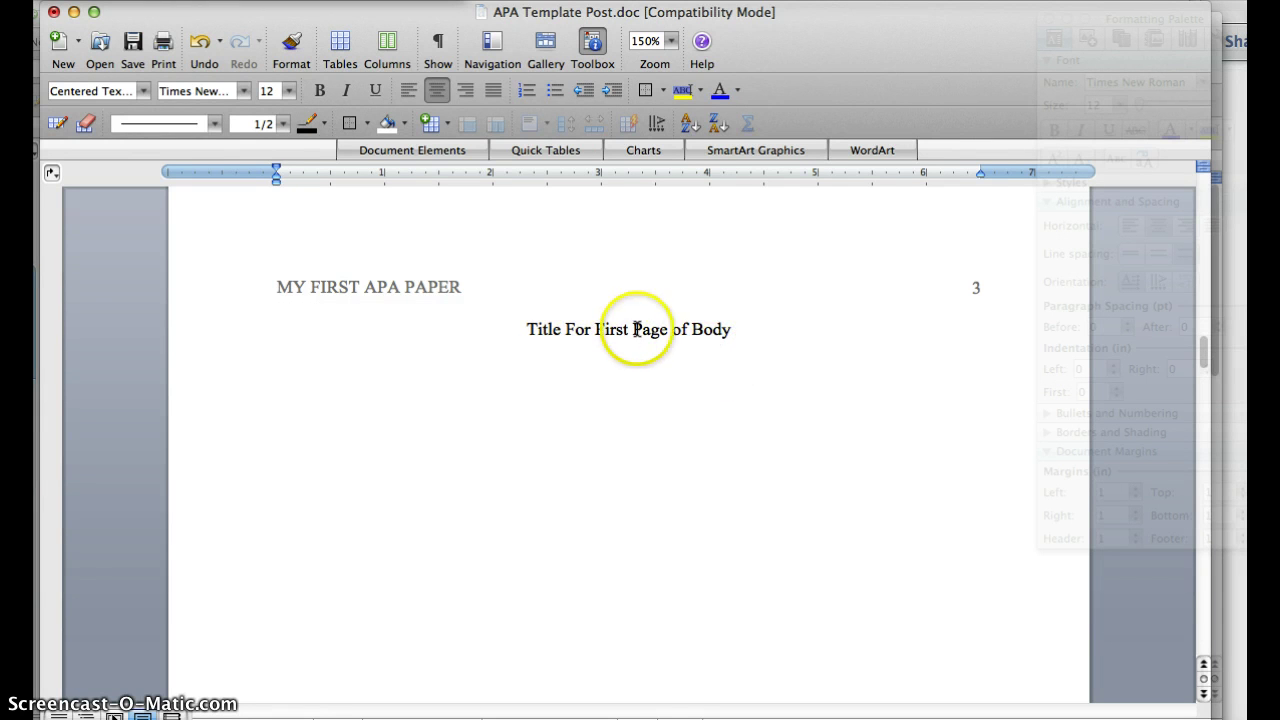
Step: Left-align the empty line below the body title on page 3 and set its first-line indentation to 0.5 in
left_click(617, 374)
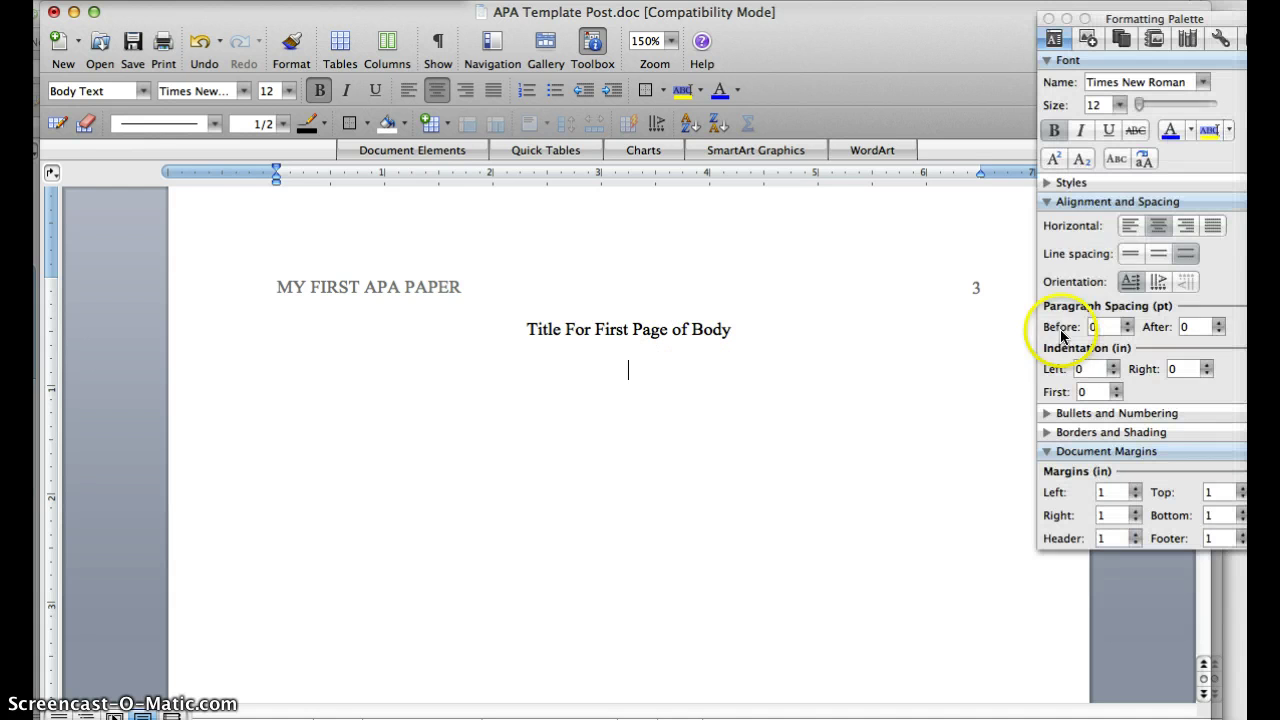
left_click(1126, 229)
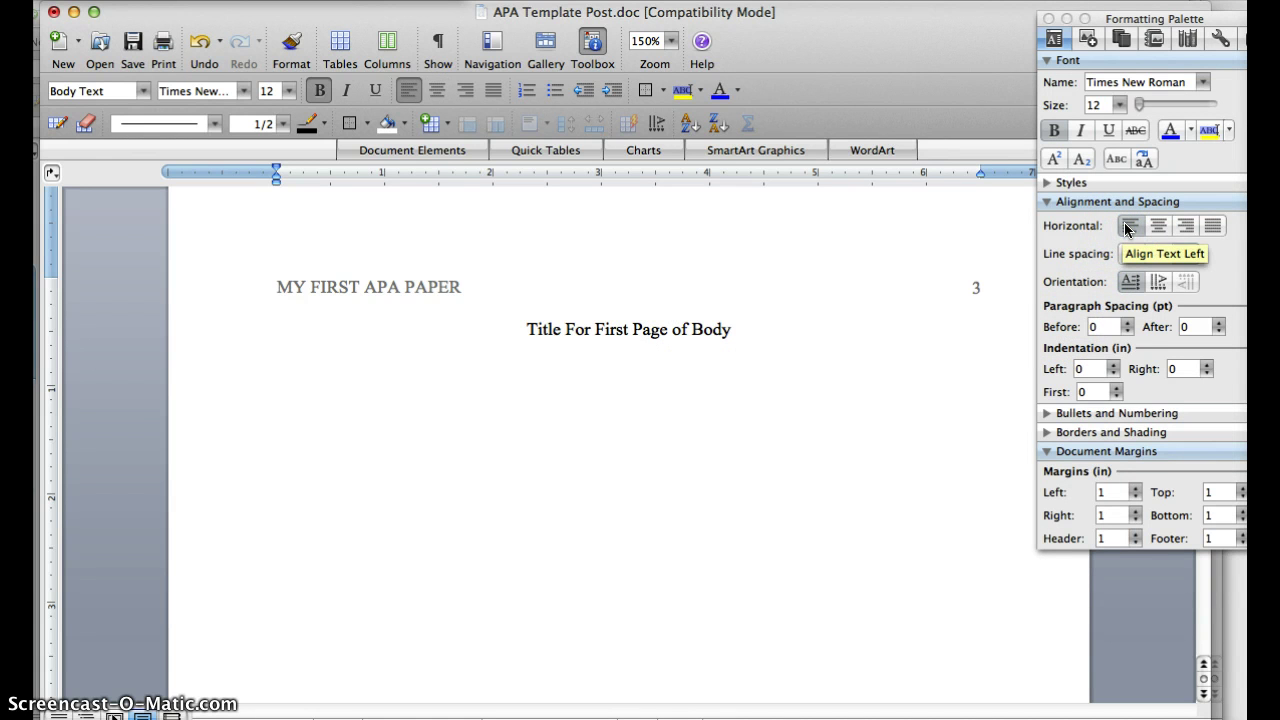
left_click(1098, 392)
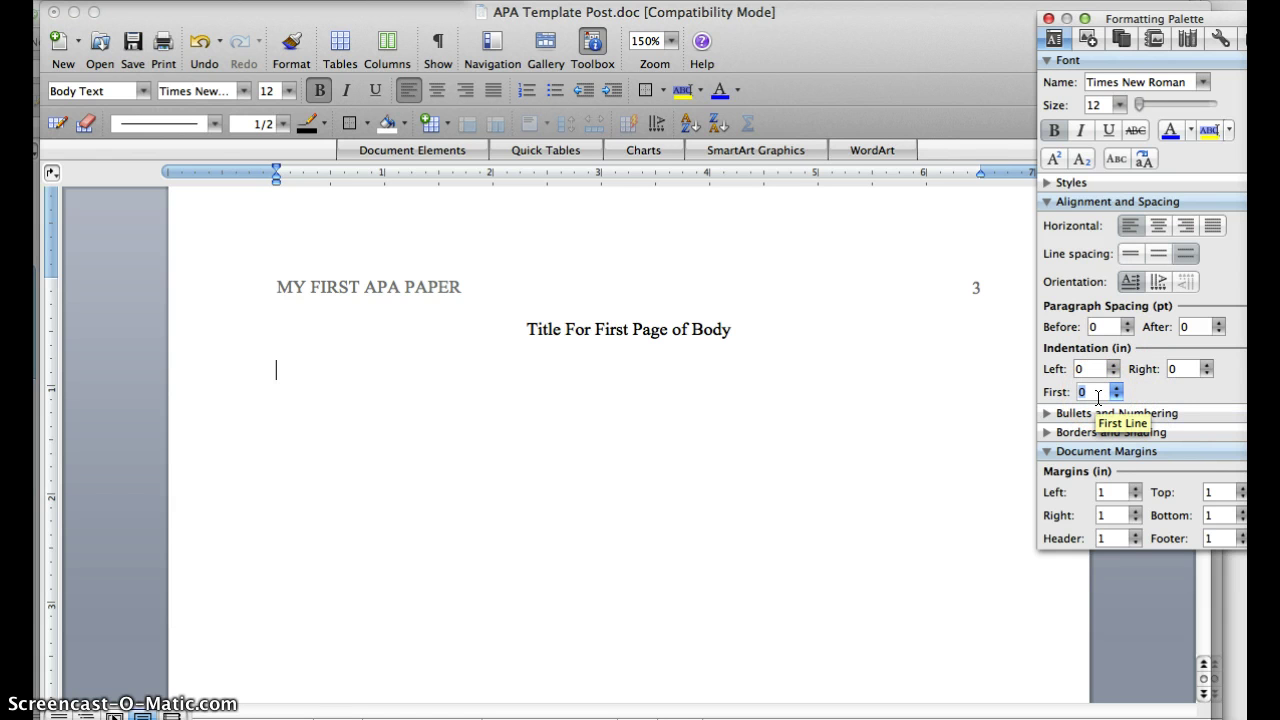
type(".5")
key("Return")
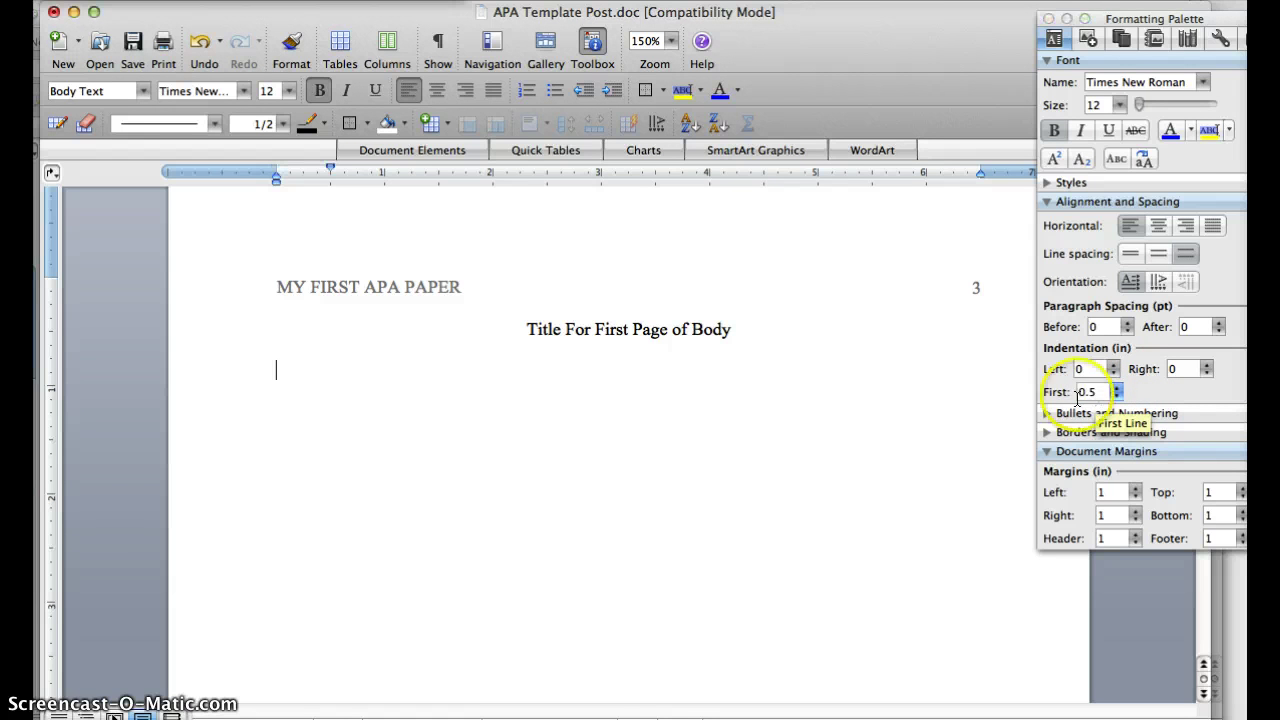
left_click(1030, 400)
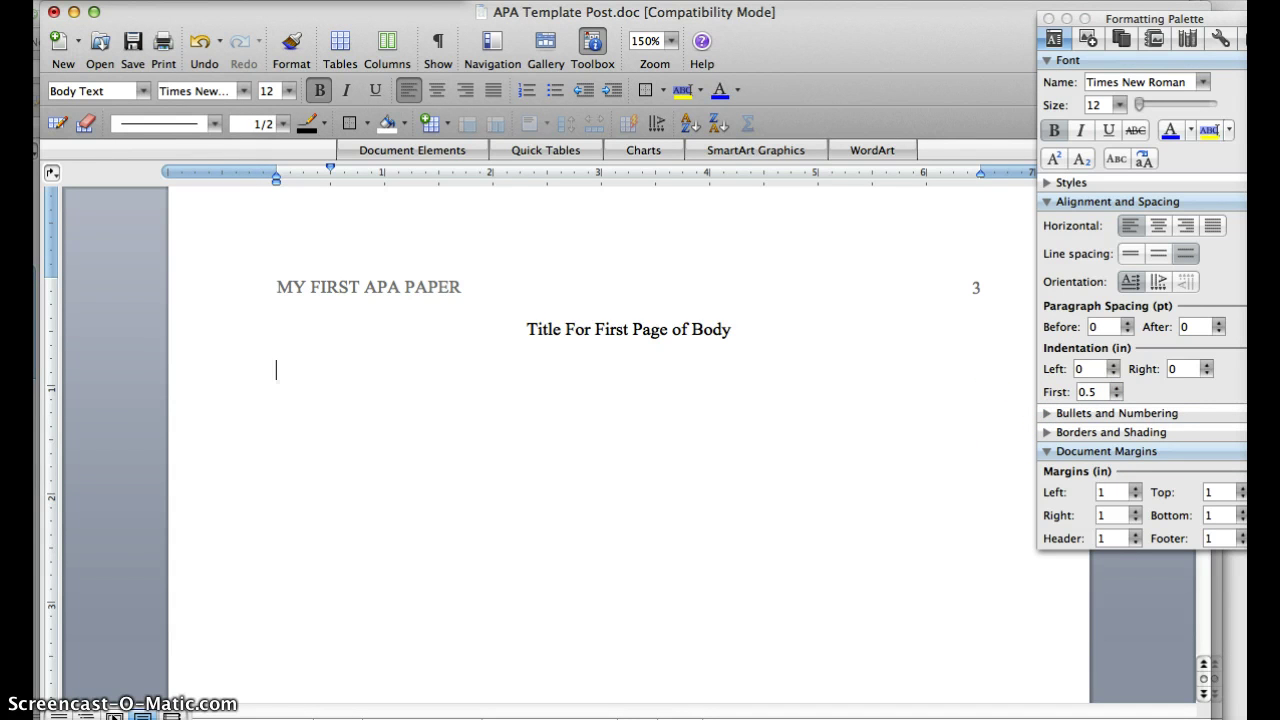
Step: Enter "Start" as the first body text on page 3 and remove its bold formatting
left_click(689, 380)
type("Start")
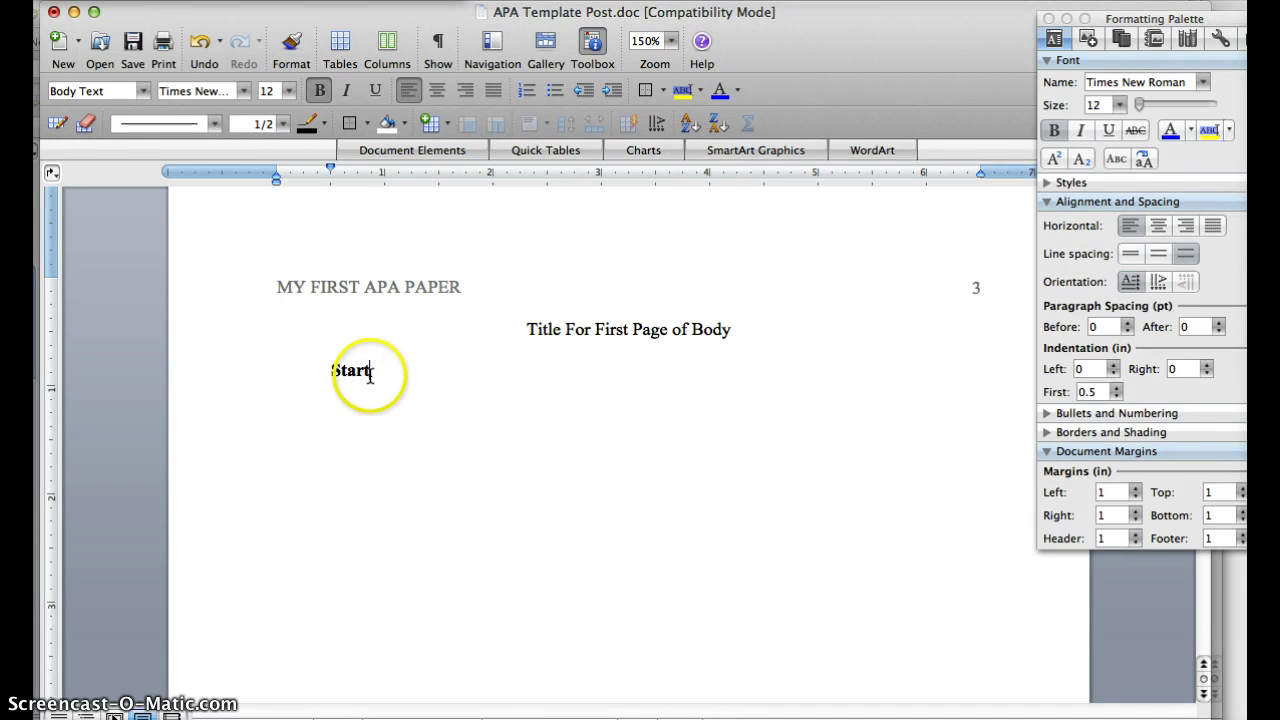
left_click_drag(370, 371, 333, 370)
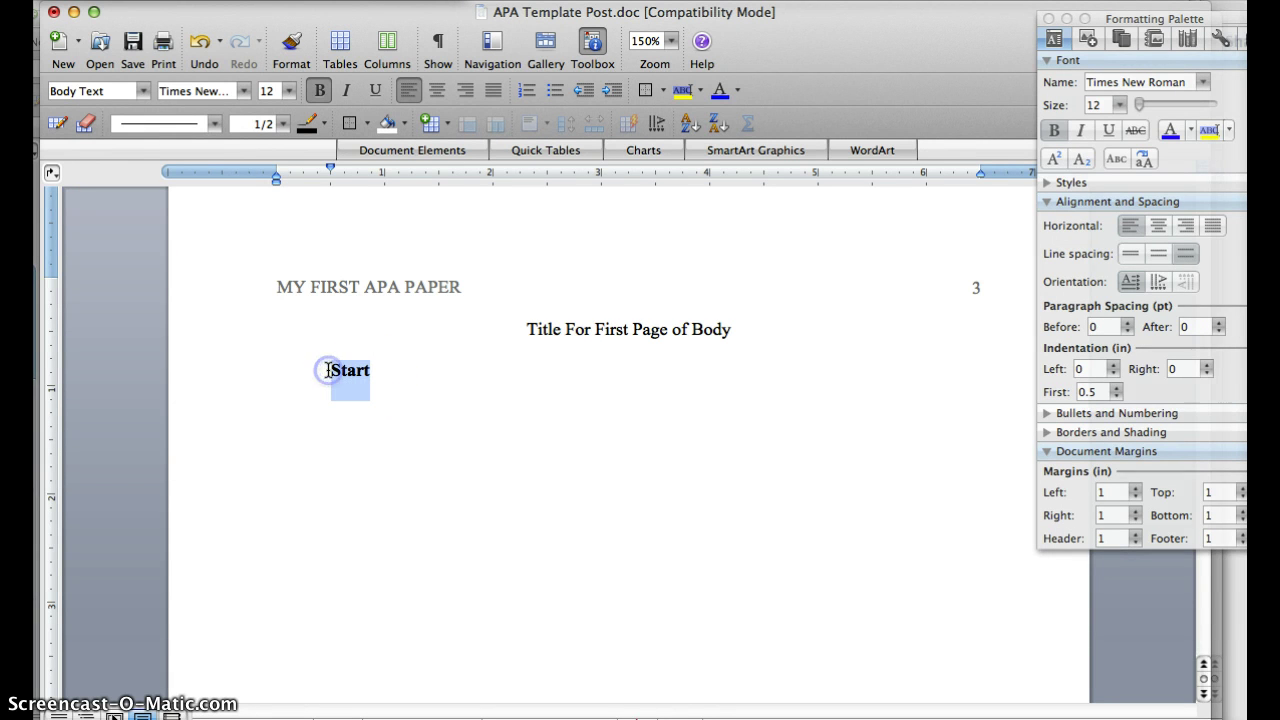
left_click(1054, 131)
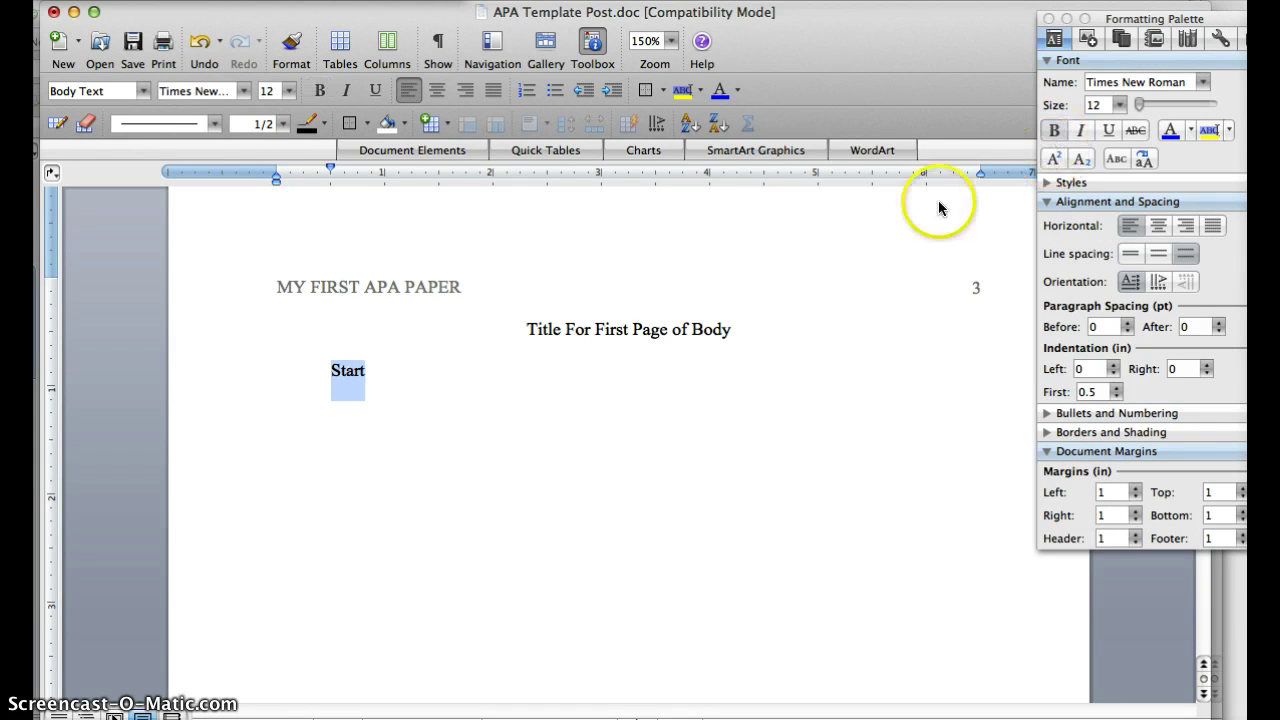
left_click(555, 382)
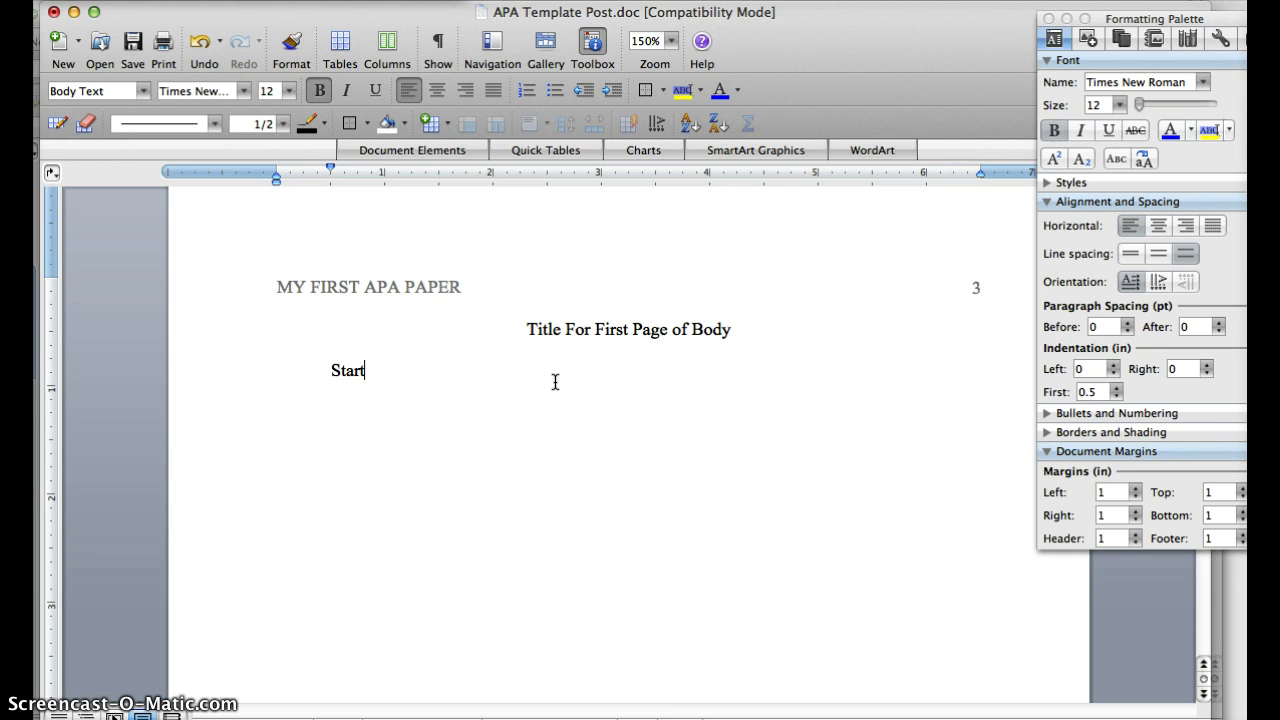
type("type")
key("BackSpace")
key("BackSpace")
key("BackSpace")
key("BackSpace")
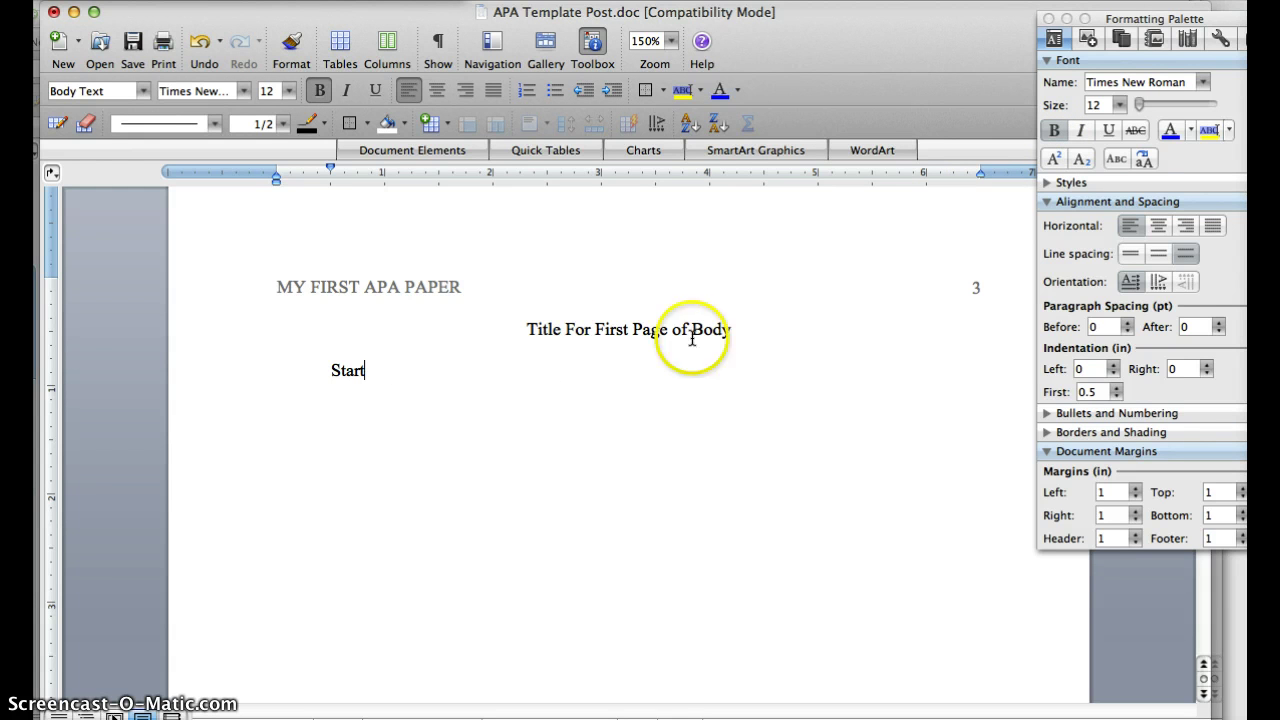
Step: With bold off, complete the first paragraph as "Start typing my text here." and add a second paragraph reading "Indentation continues."
left_click(1062, 124)
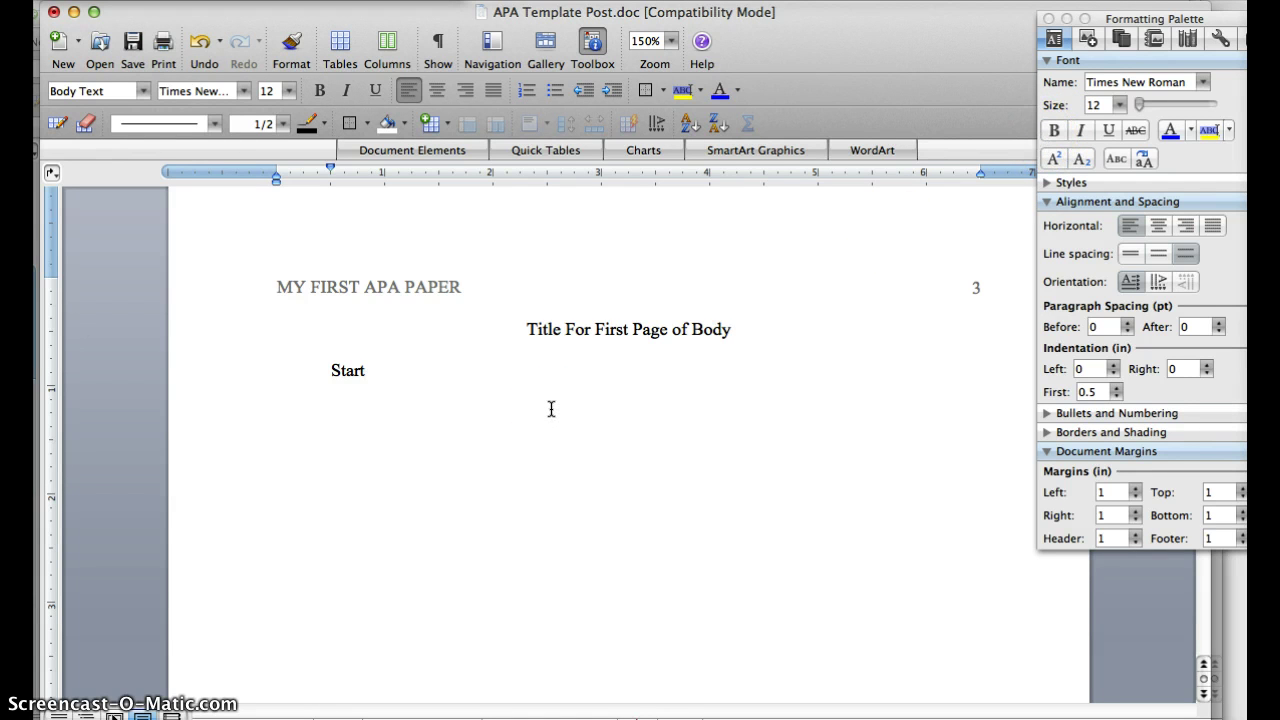
type("typeo")
type("ng my")
type(" text h")
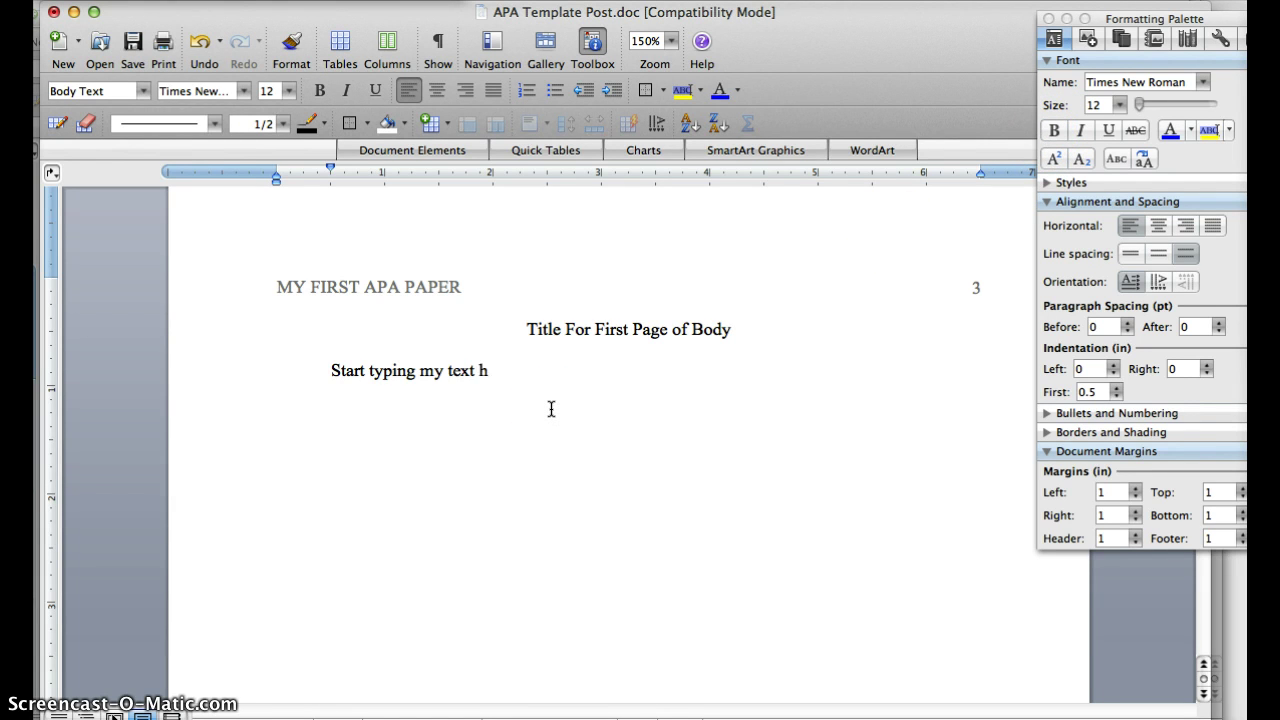
type("ere.")
left_click(551, 409)
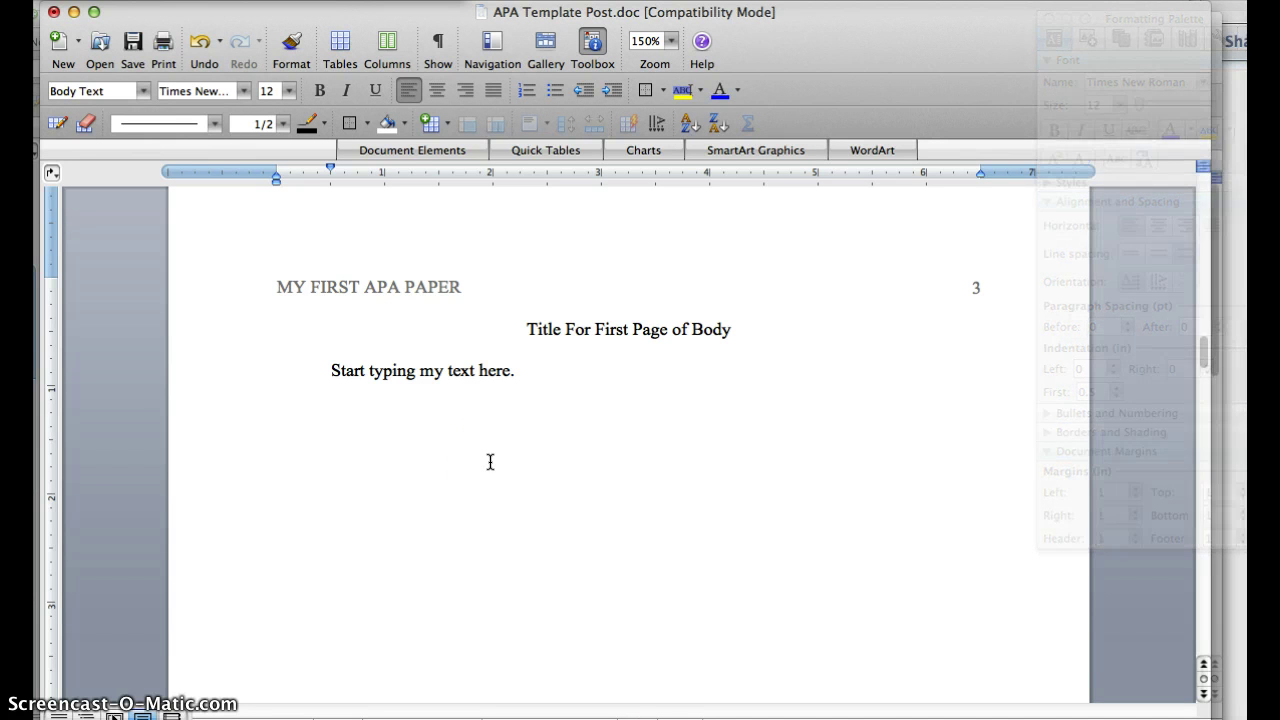
type("Indentation continues.")
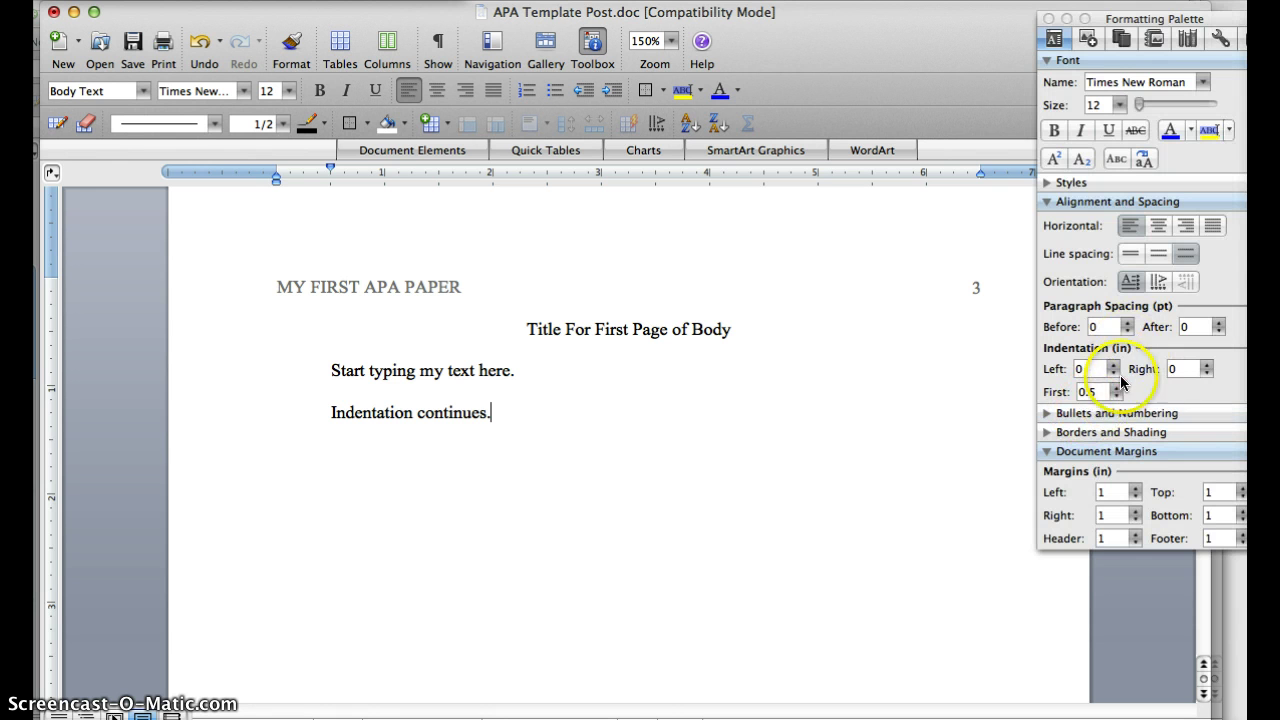
Step: Add a line reading "Heading" after a blank line below the body paragraphs, and make it bold and centered
left_click(813, 517)
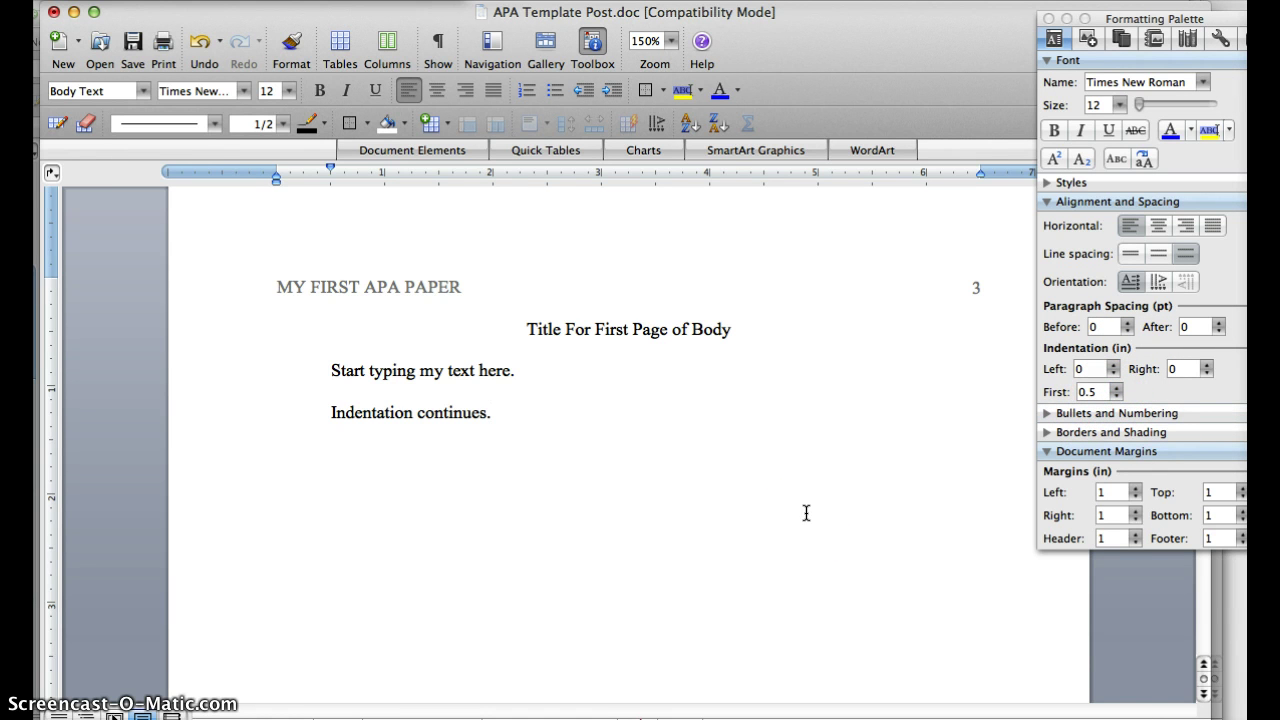
type("Heading")
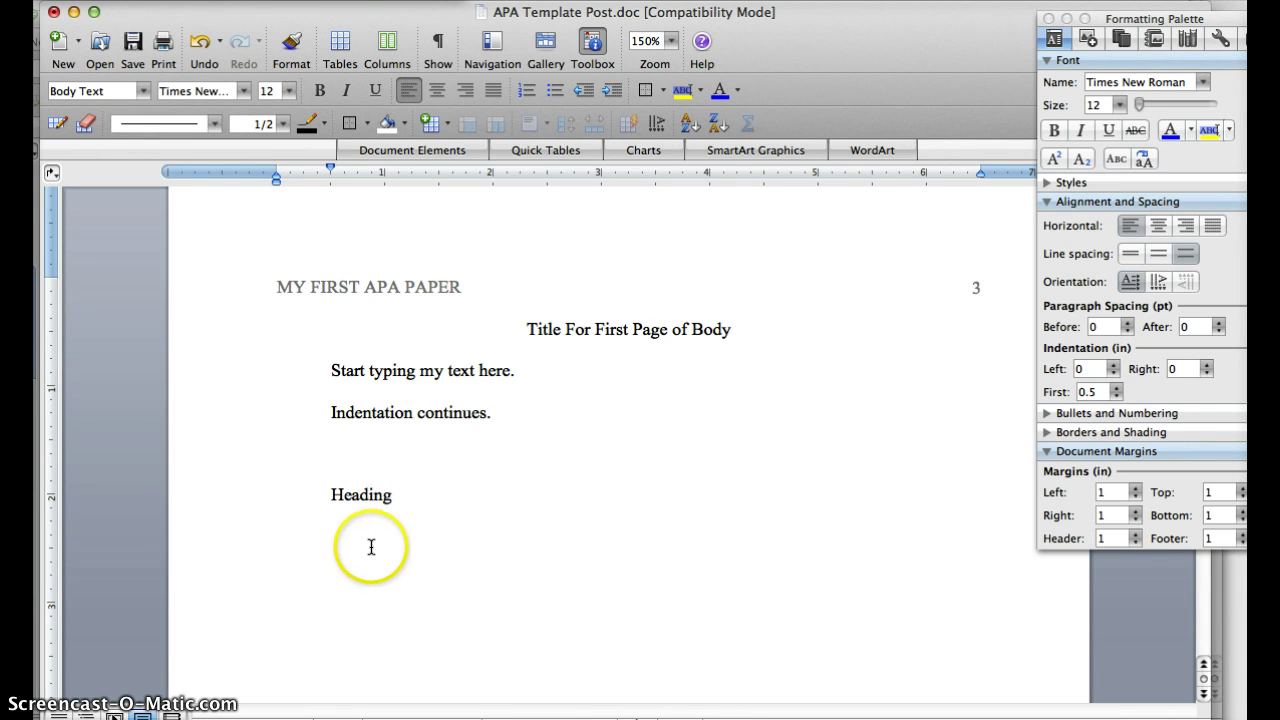
left_click(358, 497)
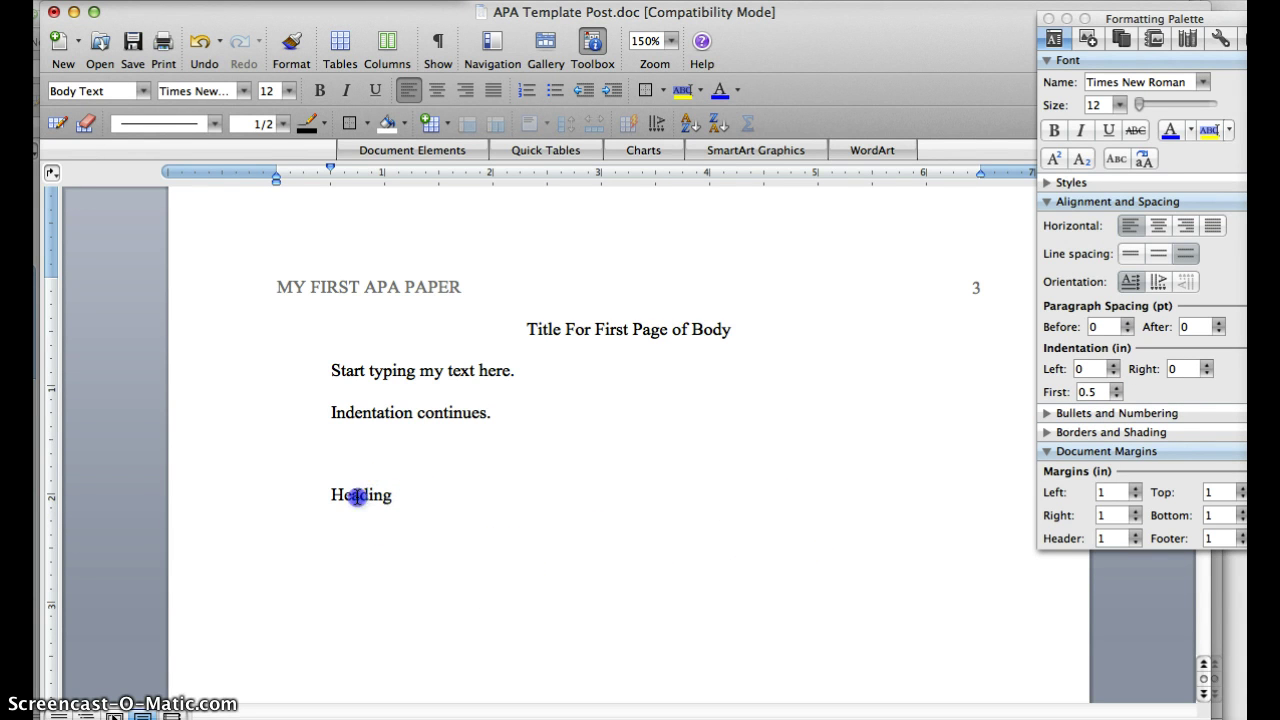
double_click(328, 492)
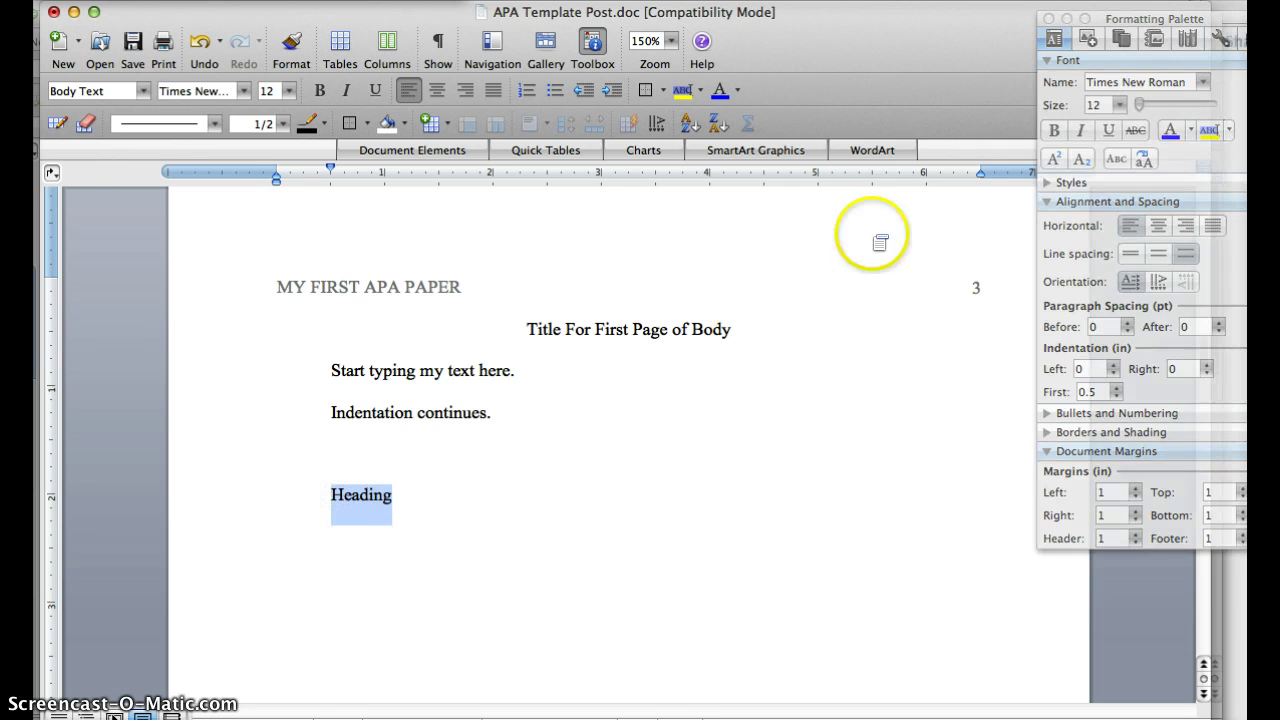
left_click(1054, 130)
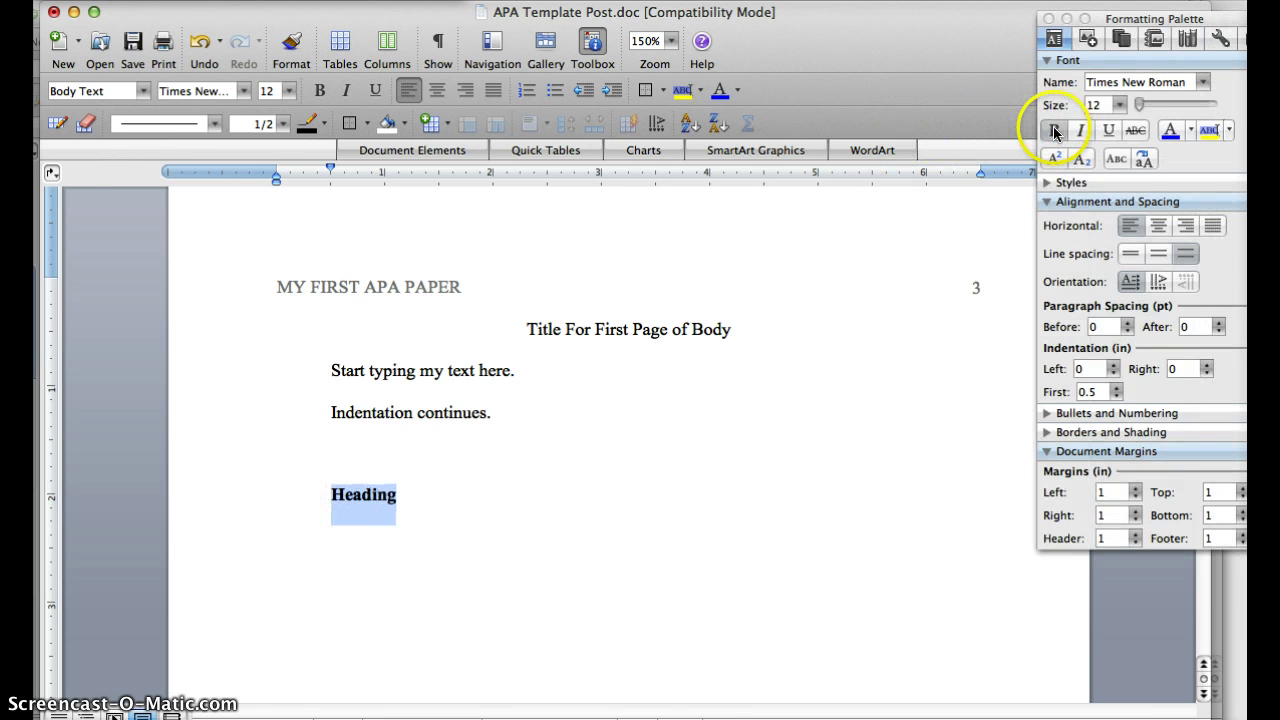
left_click(1159, 228)
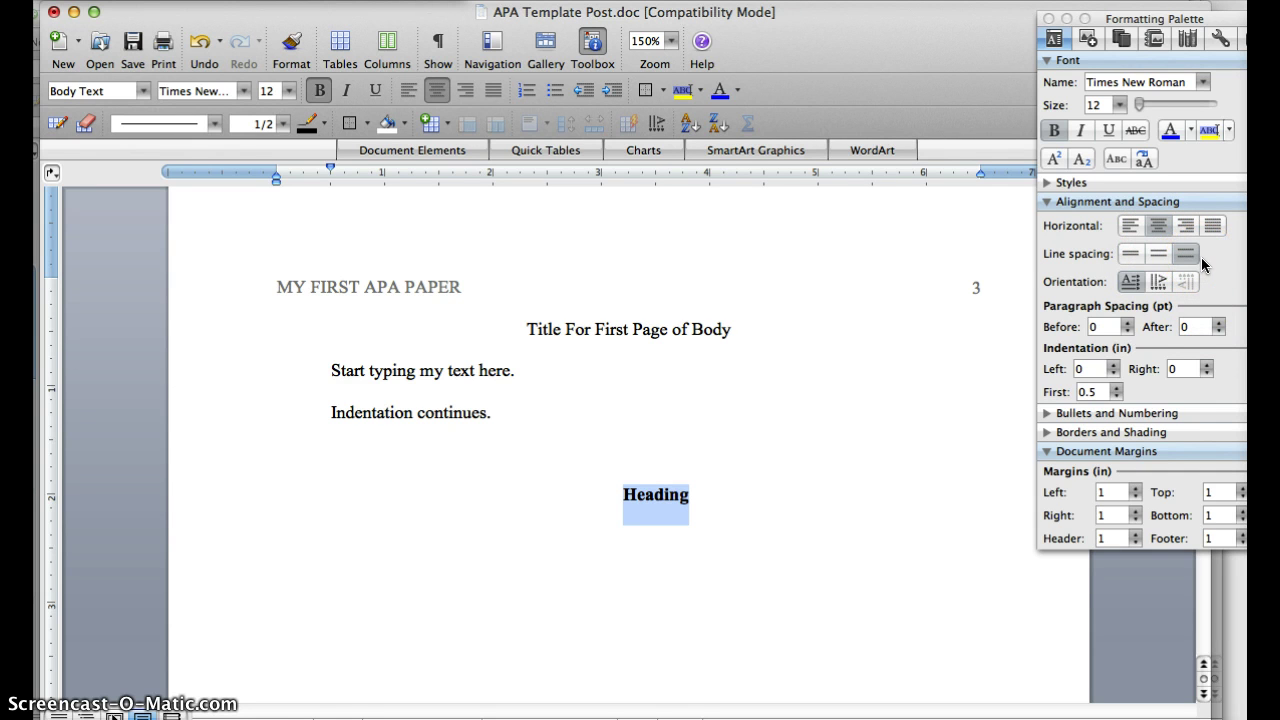
Step: Set the first-line indentation of the "Heading" line to 0 and deselect the text
left_click(1100, 392)
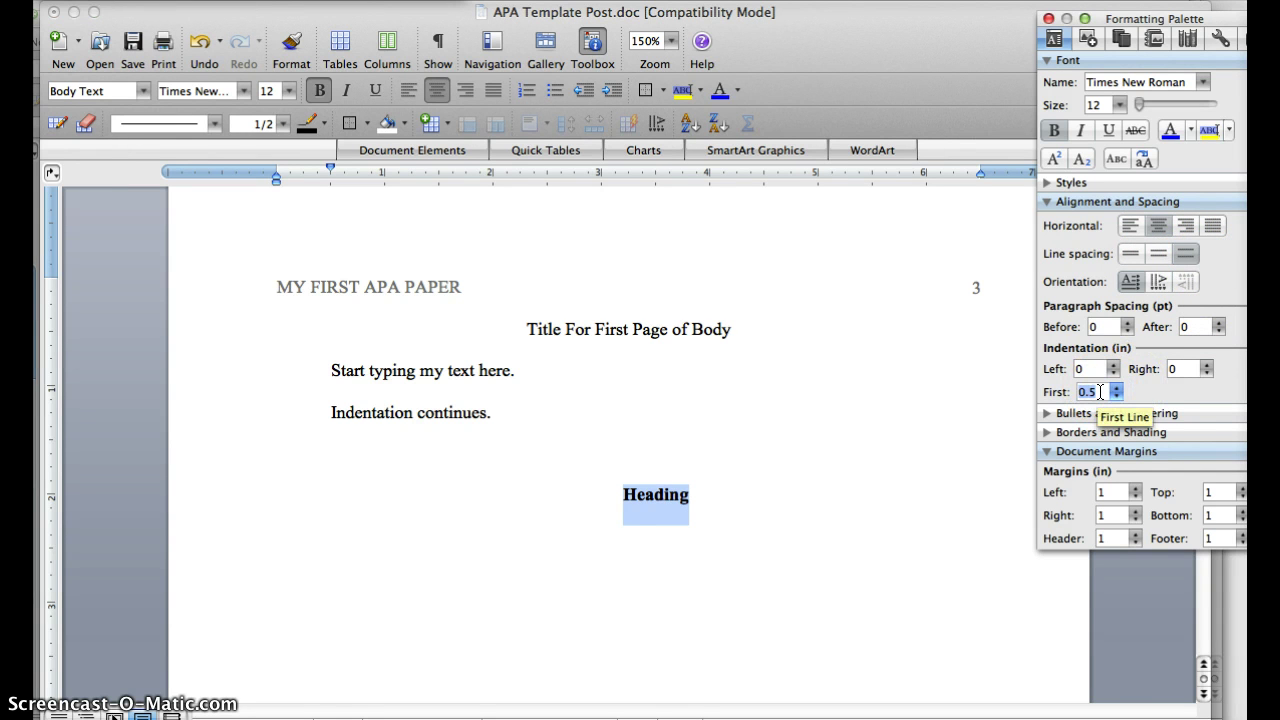
type("0")
key("Return")
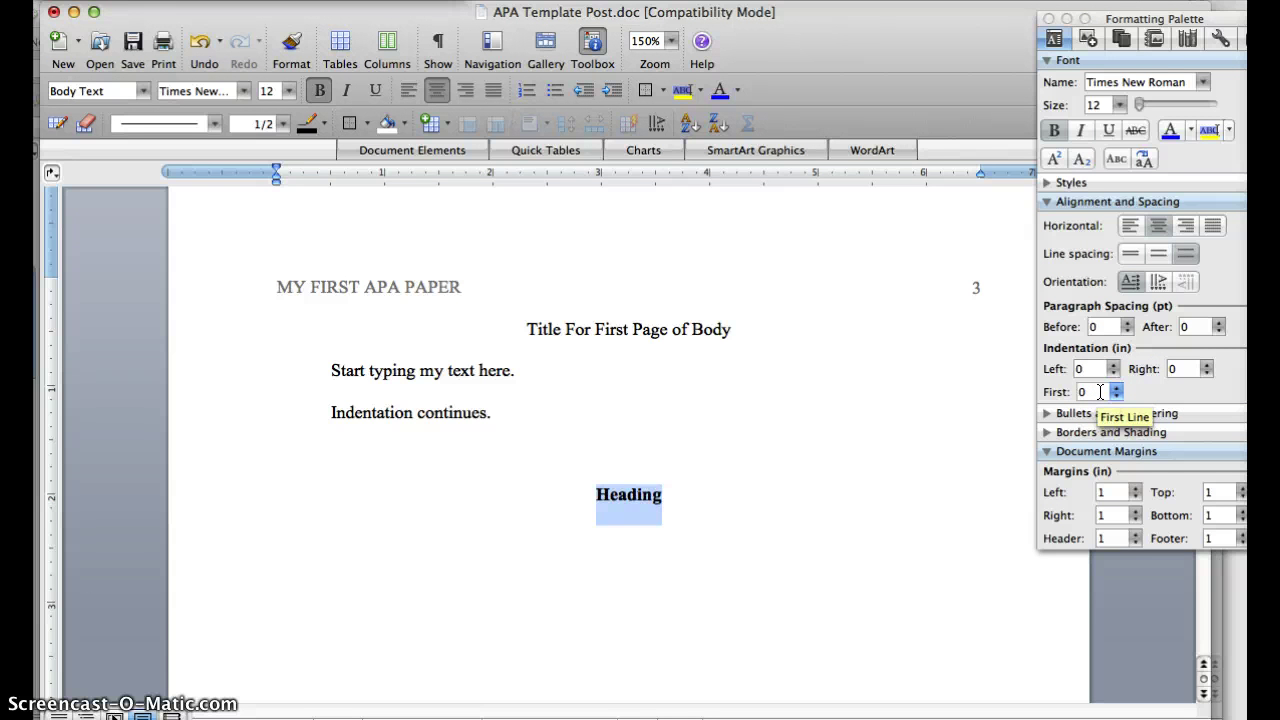
key("Right")
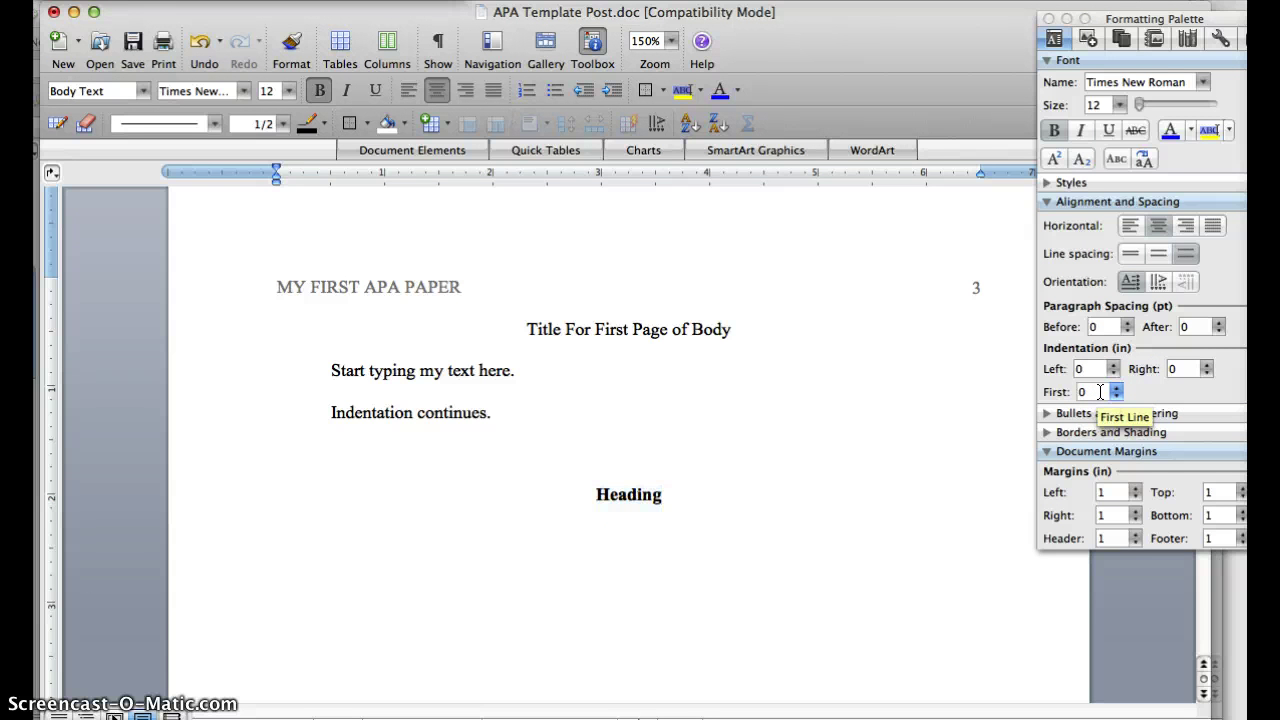
left_click(1146, 346)
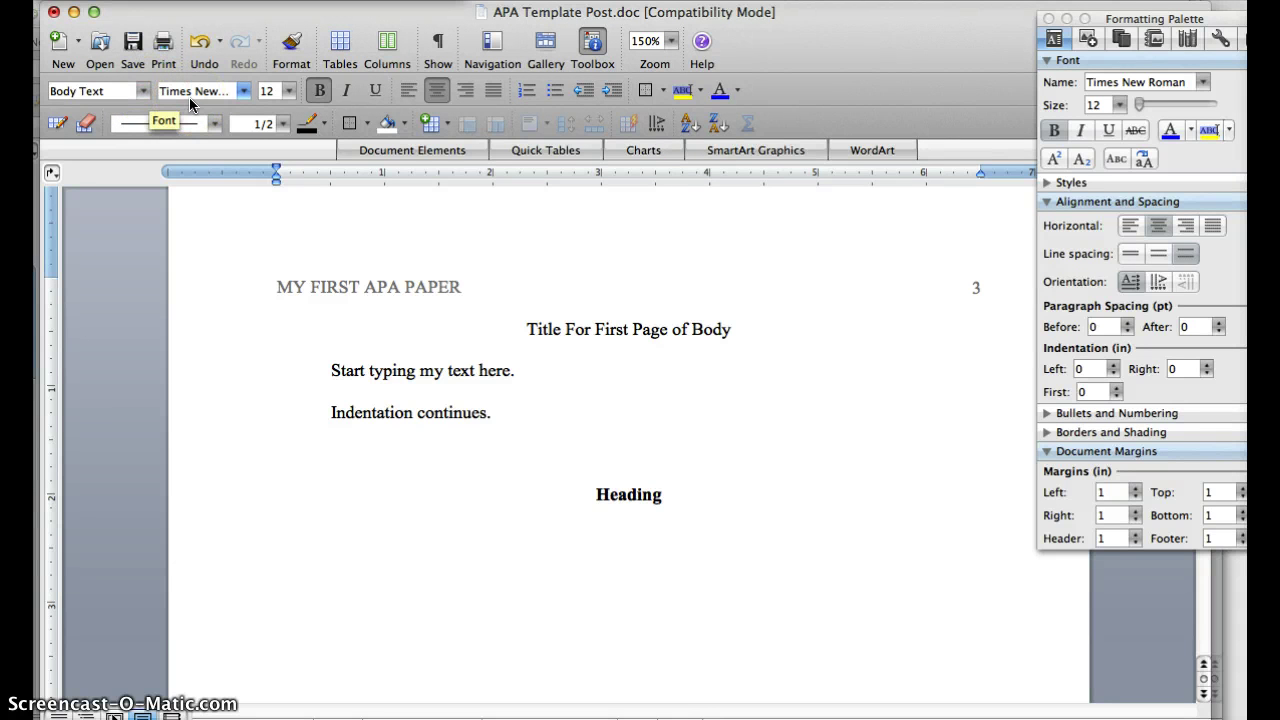
Step: Check the Conclusion page, then place the cursor on the References page
scroll(457, 345, "down", 10)
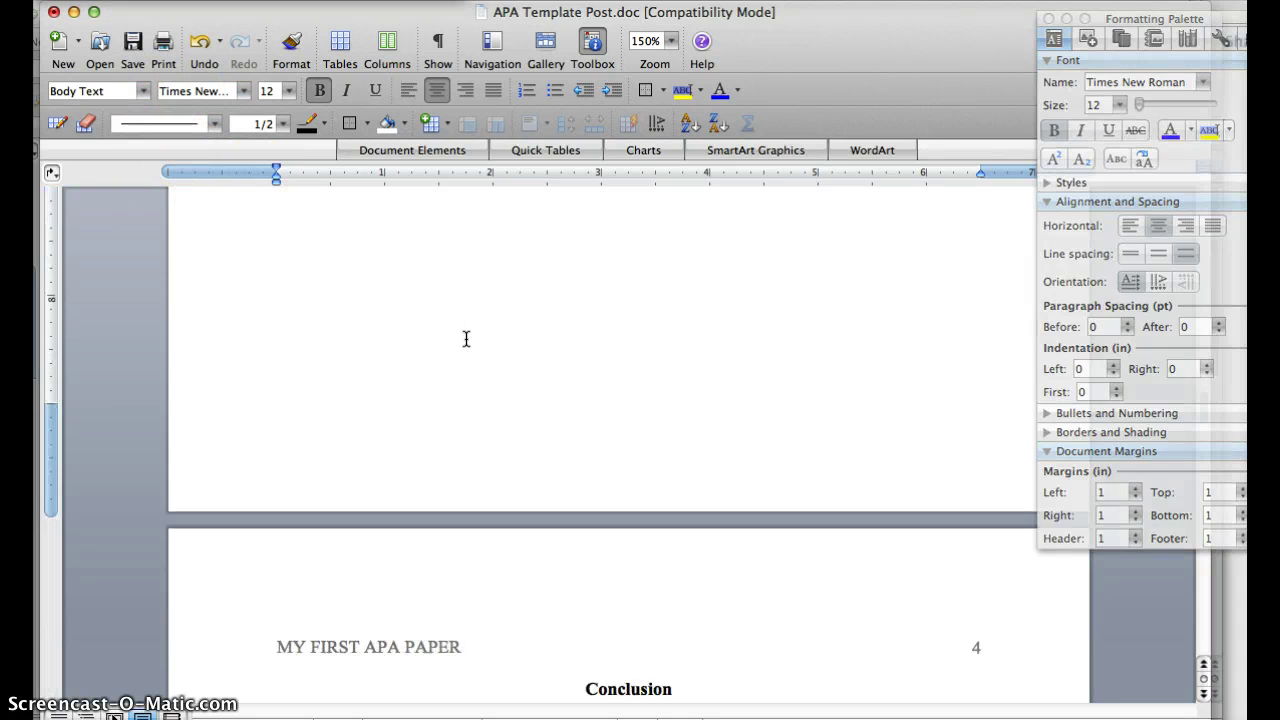
scroll(466, 339, "down", 9)
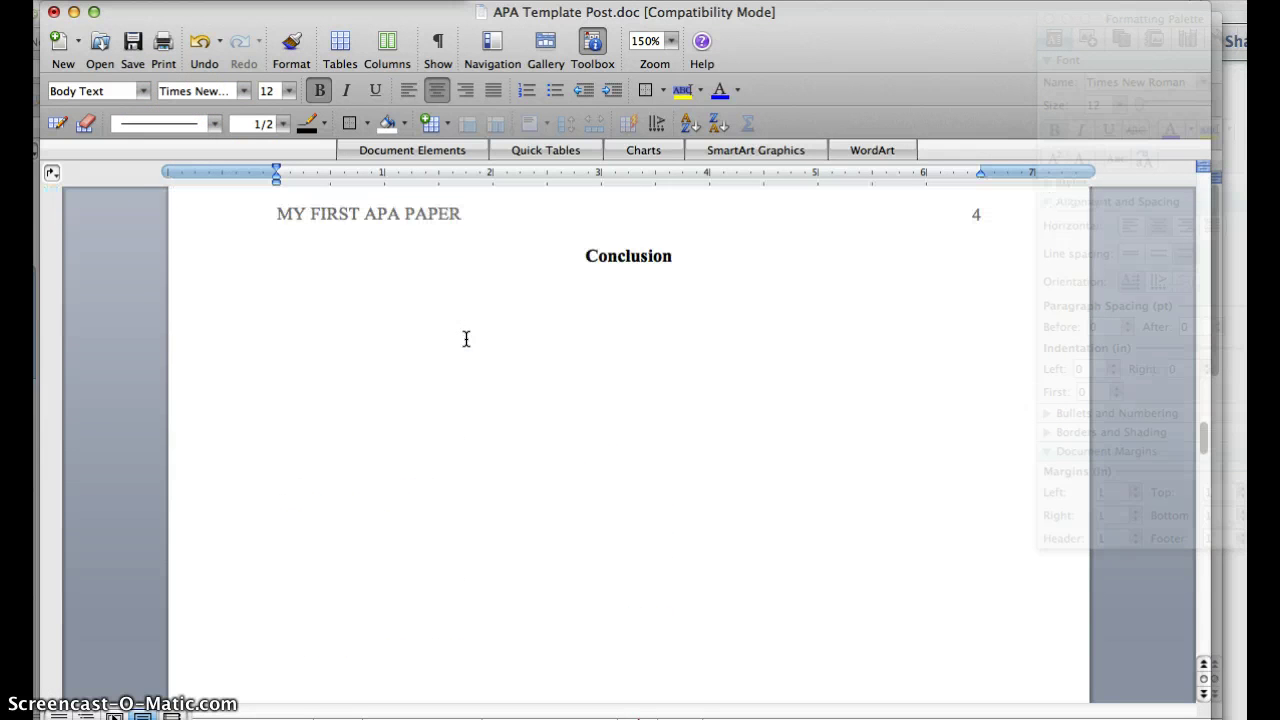
left_click(616, 256)
scroll(618, 260, "down", 10)
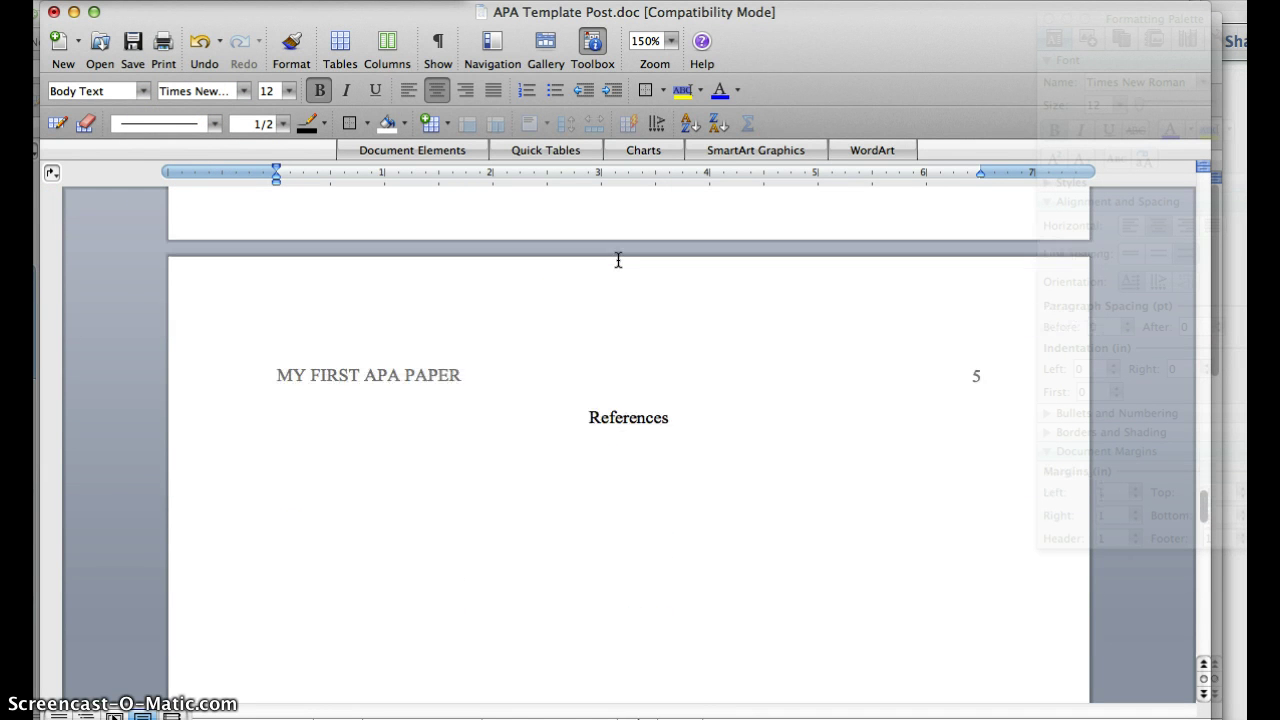
scroll(618, 260, "down", 1)
left_click(591, 383)
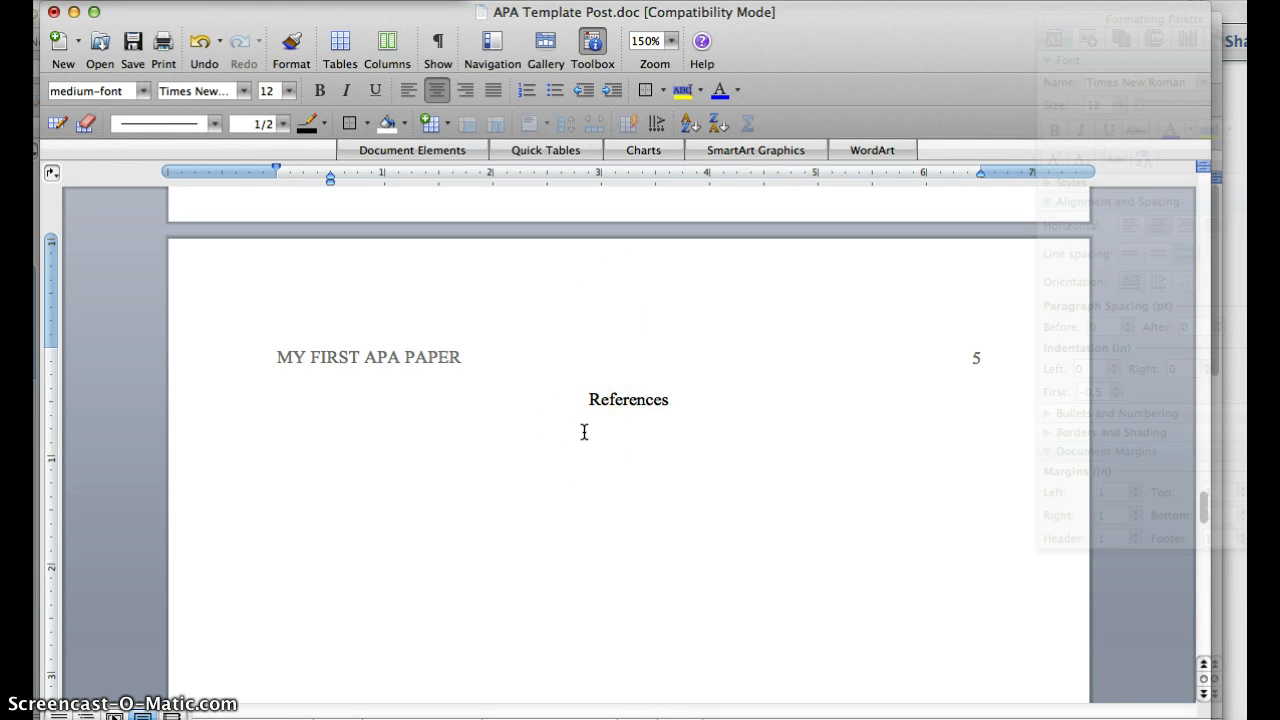
Step: Switch to the APA Quick Reference Style Guide PDF and examine its formatting tips and the citation examples by source type on pages 2 and 3
key("super+Tab")
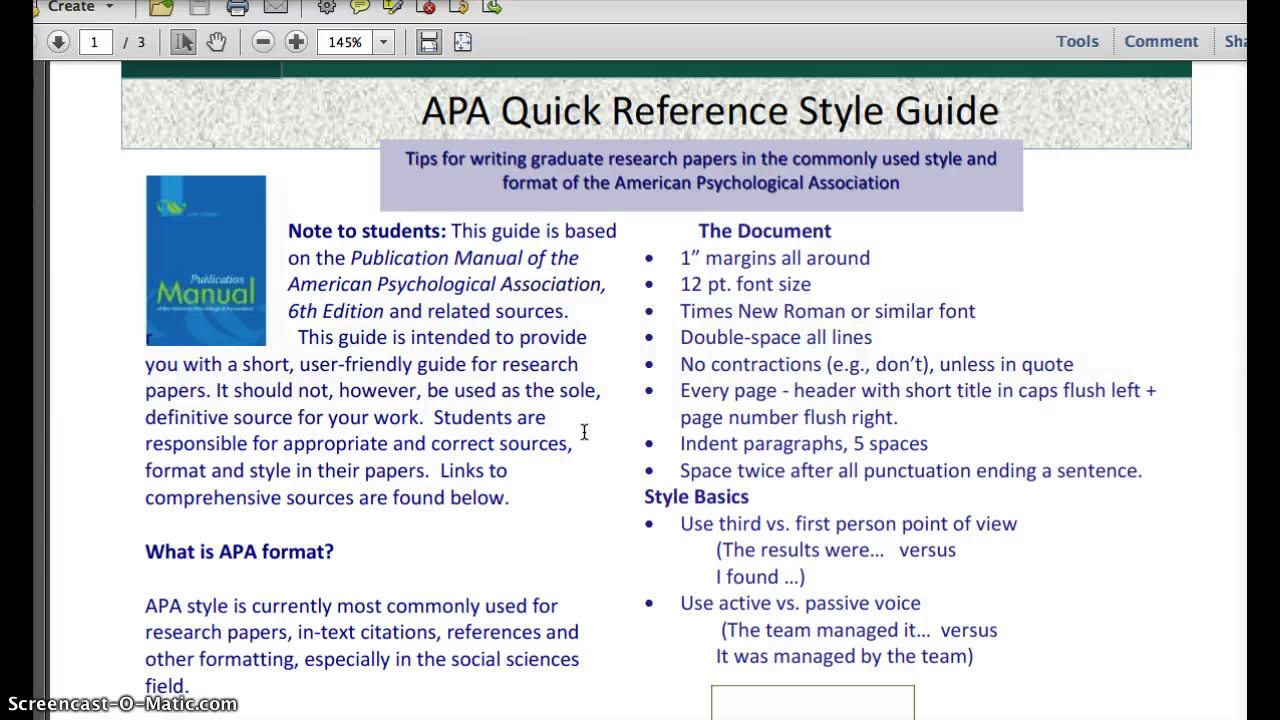
scroll(584, 431, "down", 5)
scroll(584, 431, "down", 10)
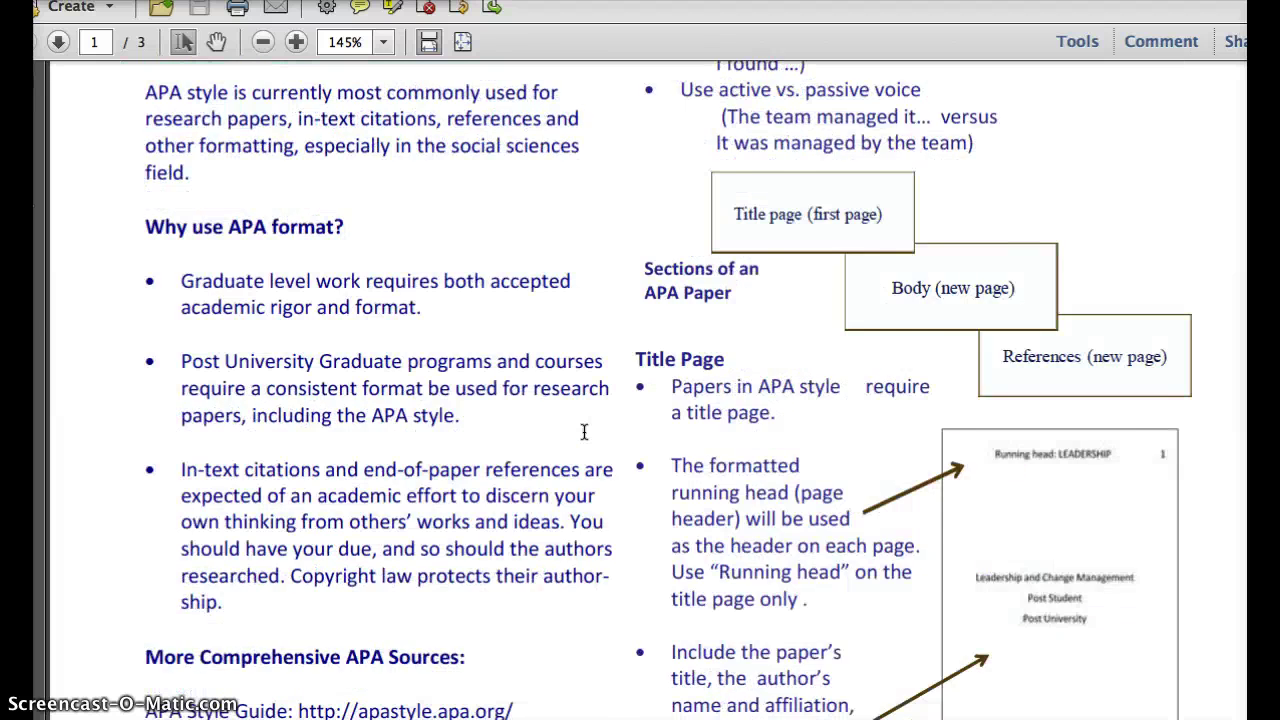
scroll(584, 431, "down", 12)
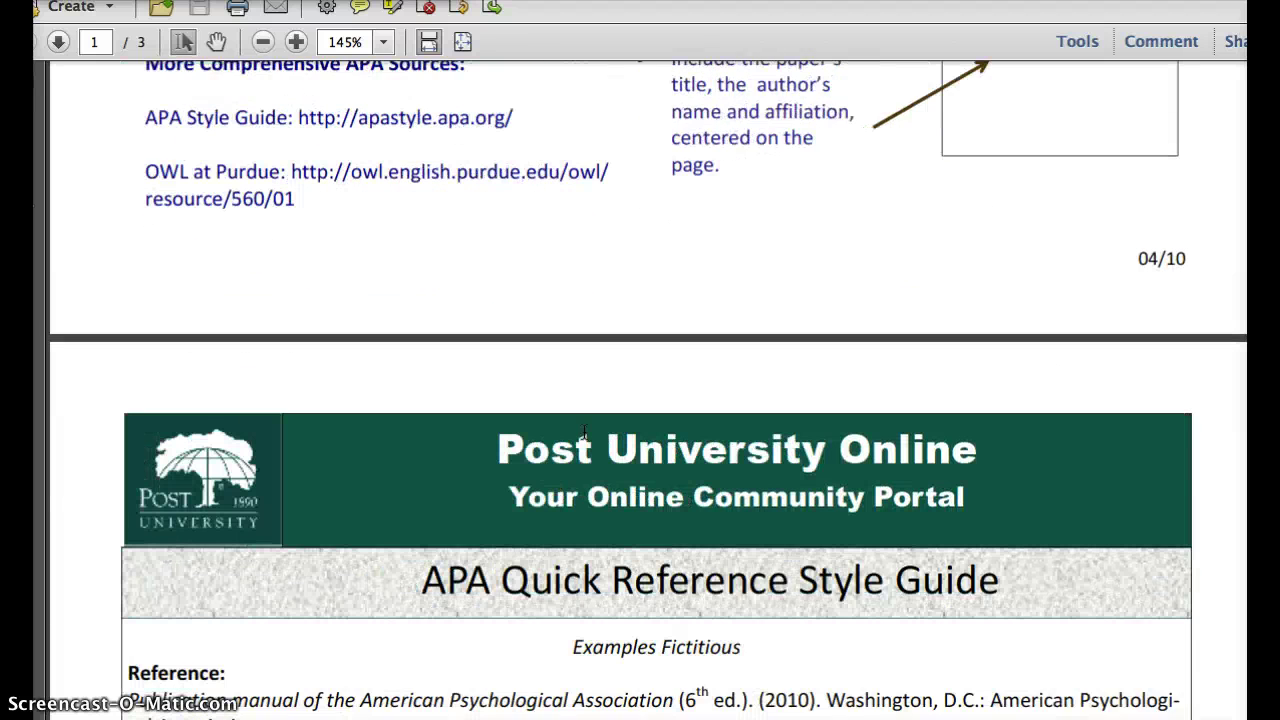
scroll(584, 431, "down", 4)
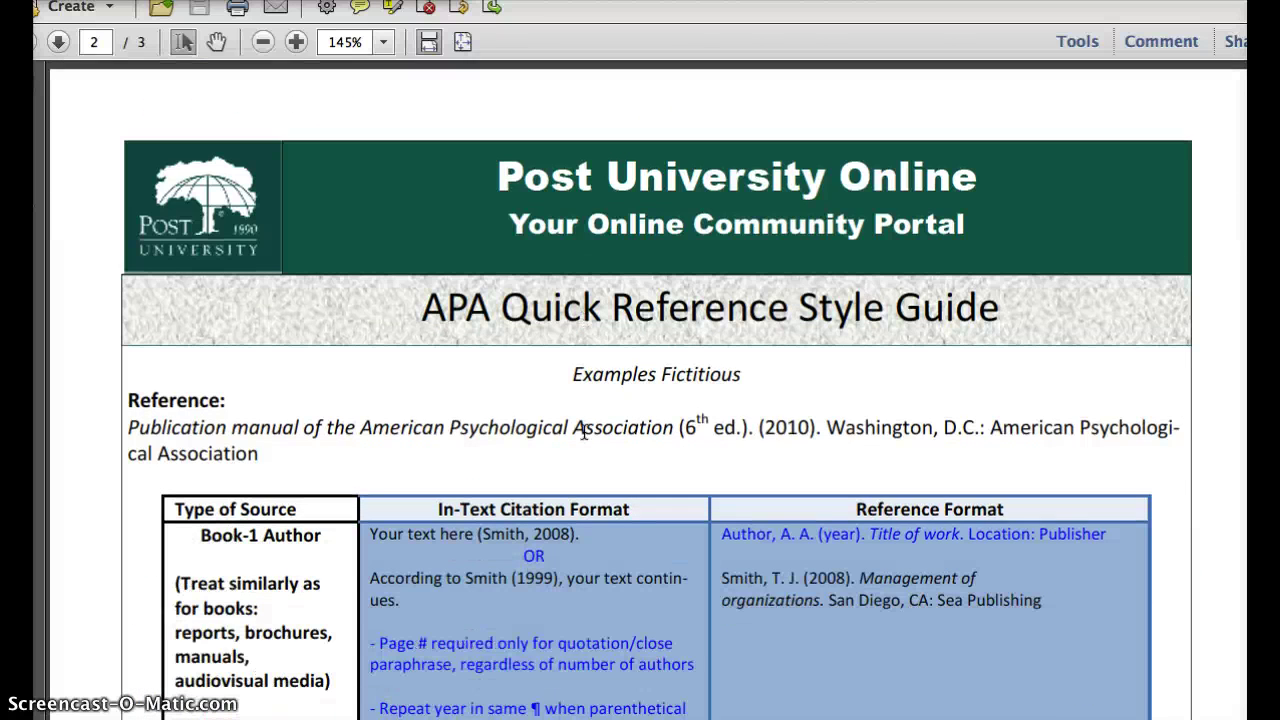
scroll(584, 431, "down", 4)
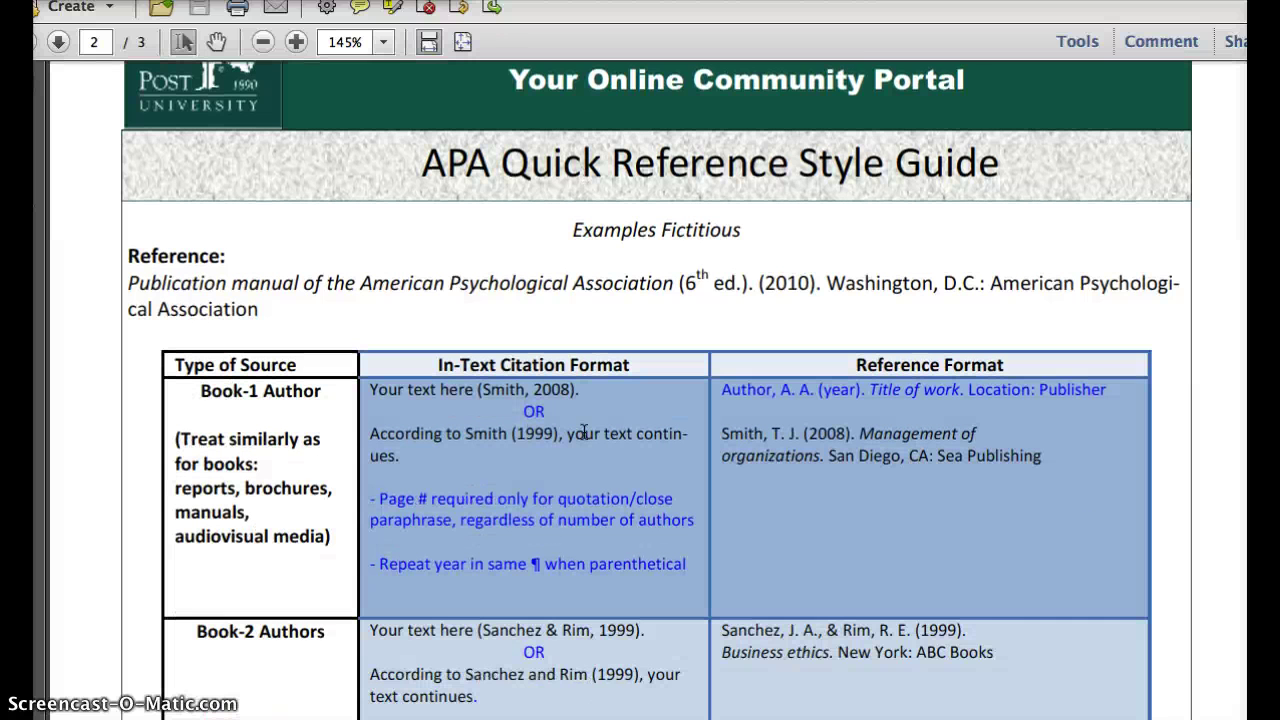
scroll(584, 431, "down", 3)
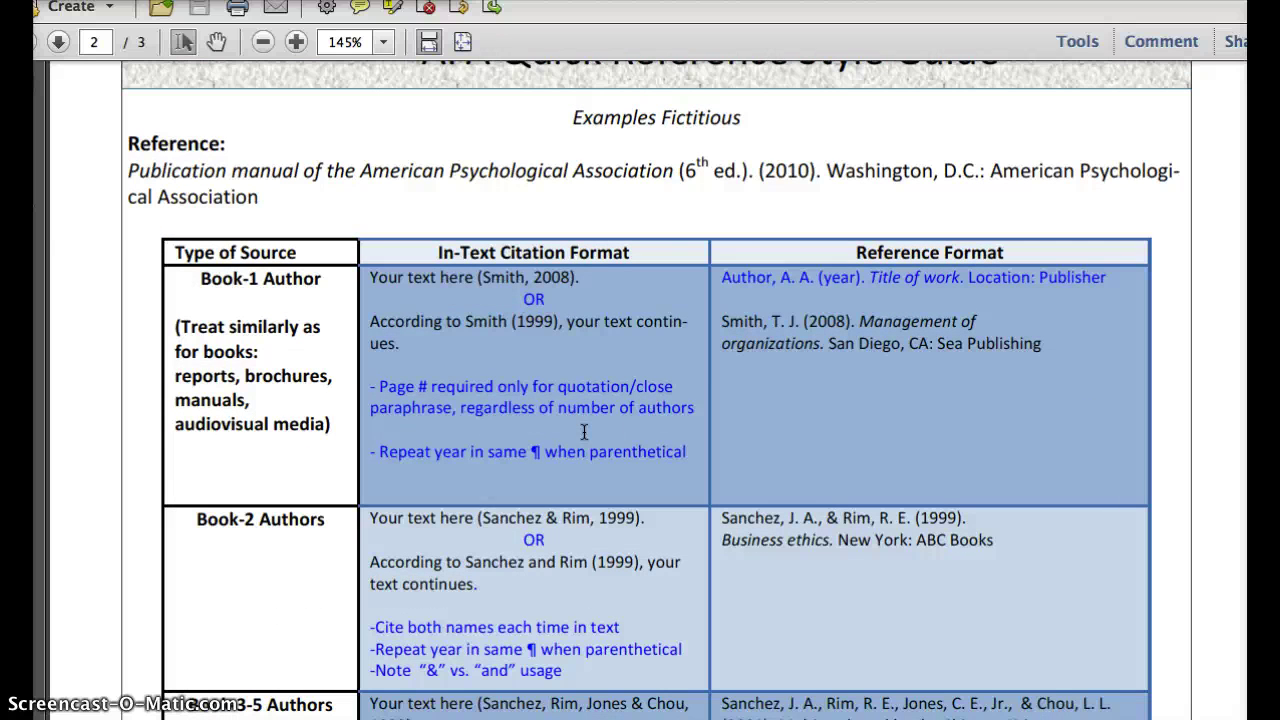
left_click(388, 396)
scroll(335, 336, "down", 20)
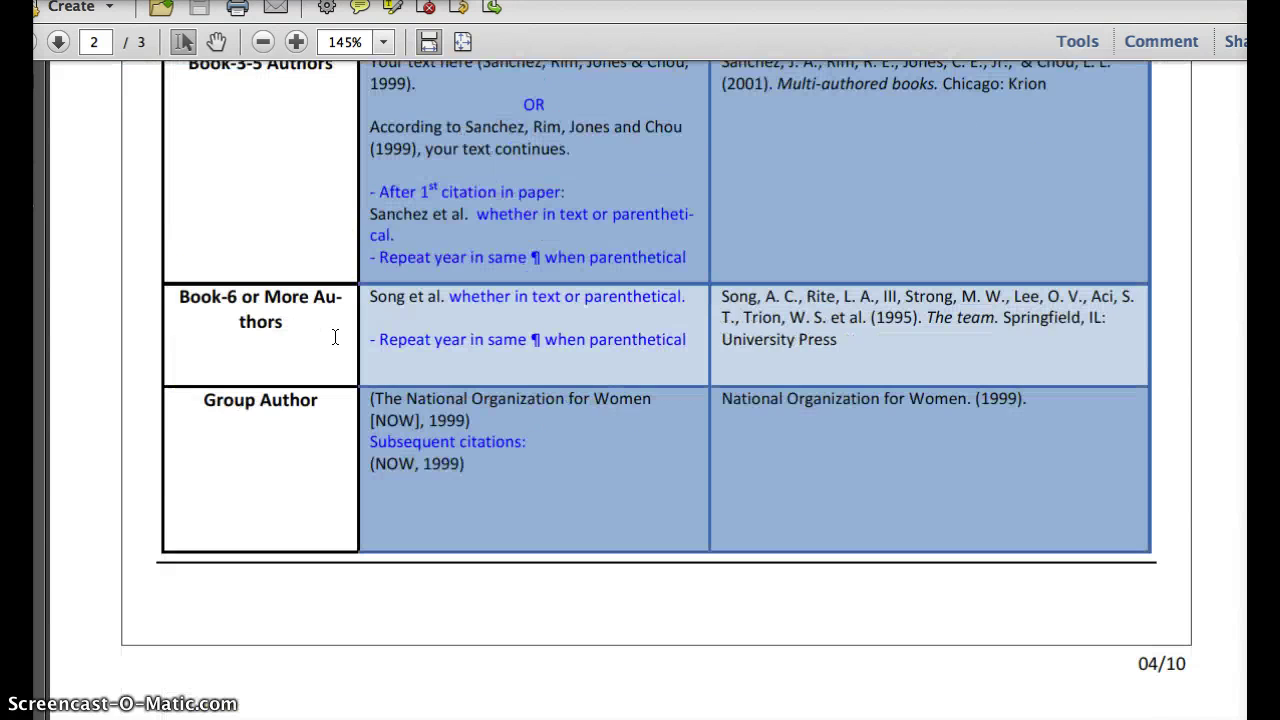
scroll(335, 336, "down", 12)
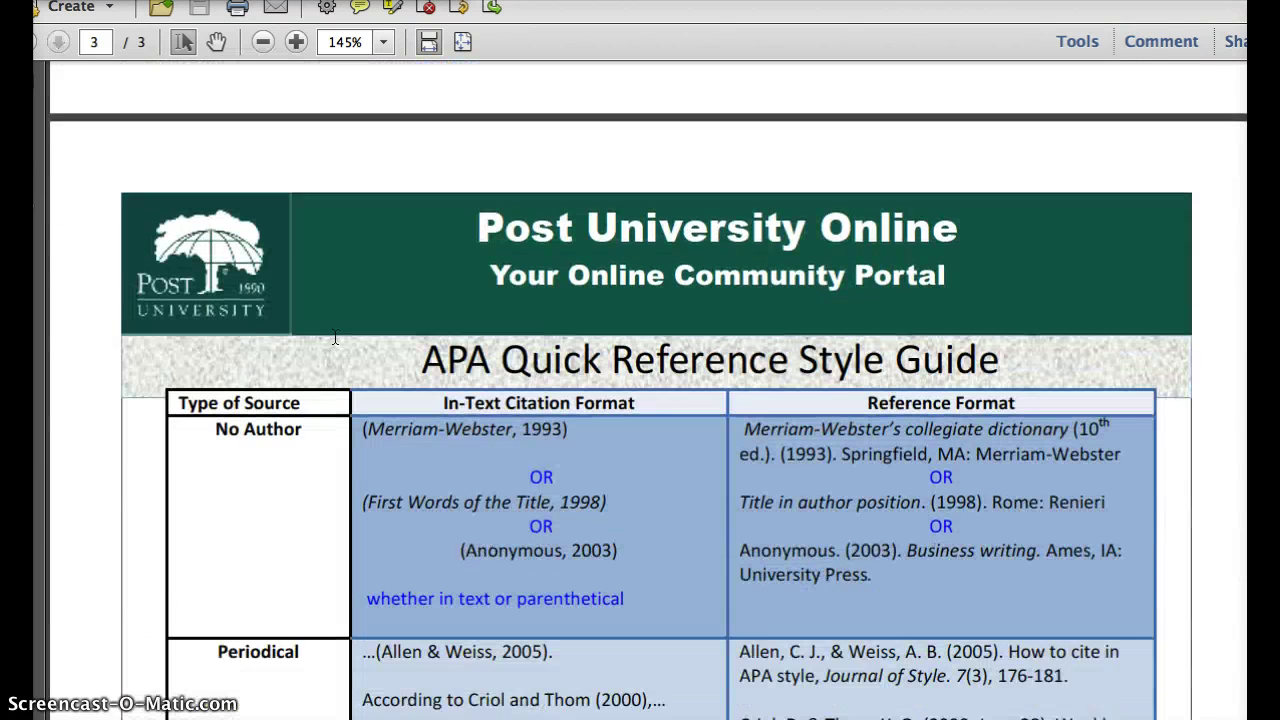
left_click(338, 420)
scroll(343, 420, "down", 4)
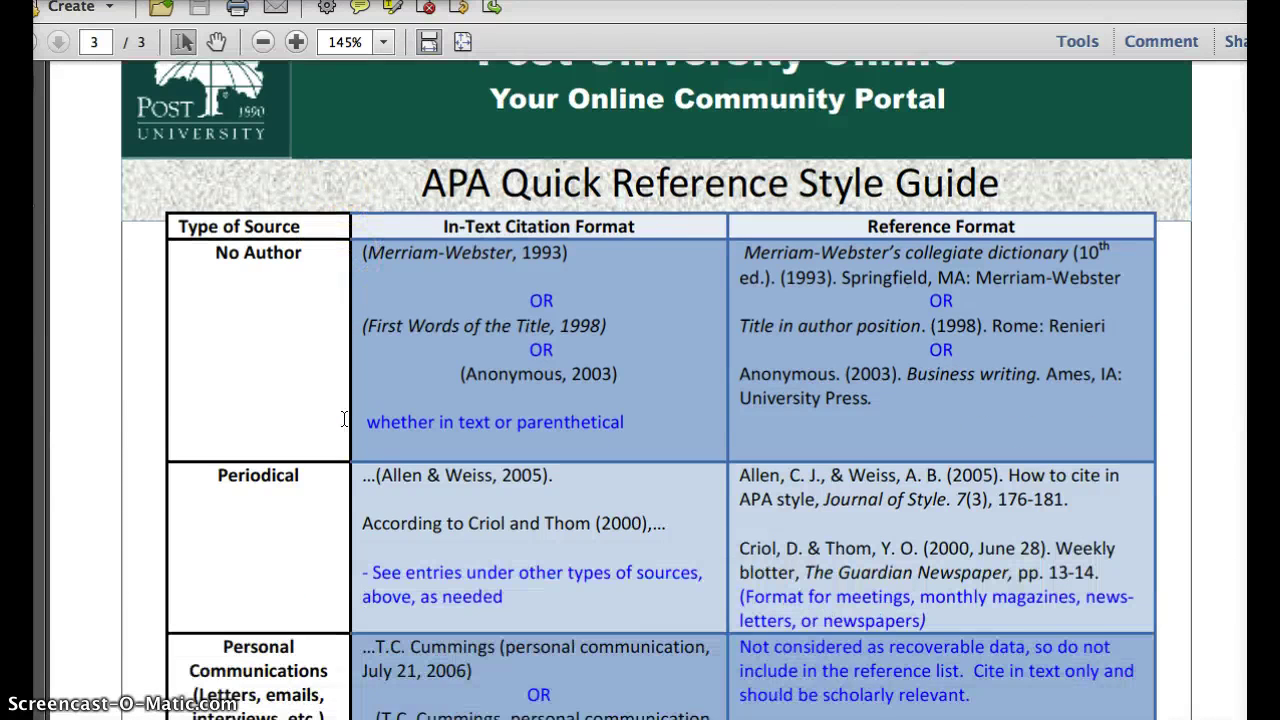
Step: Return to the start of the page 2 table and review the reference formats from one-author books through to sources with no author
scroll(344, 418, "up", 20)
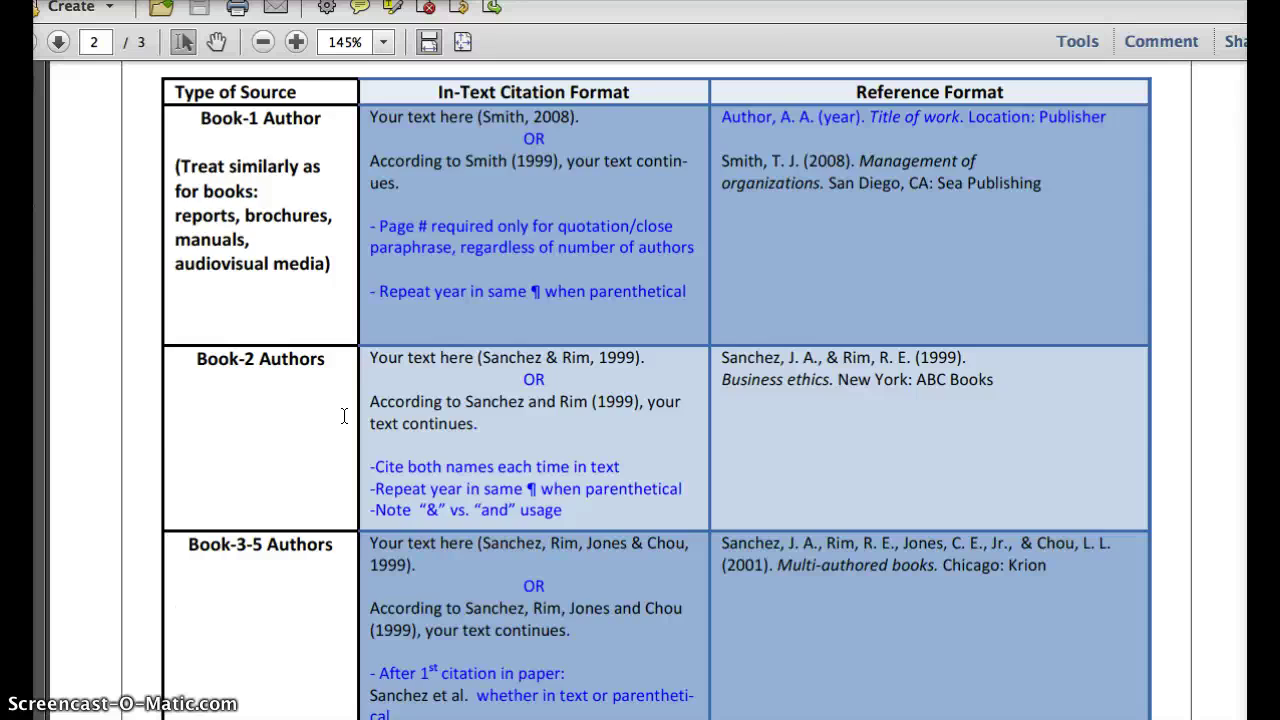
scroll(344, 415, "up", 9)
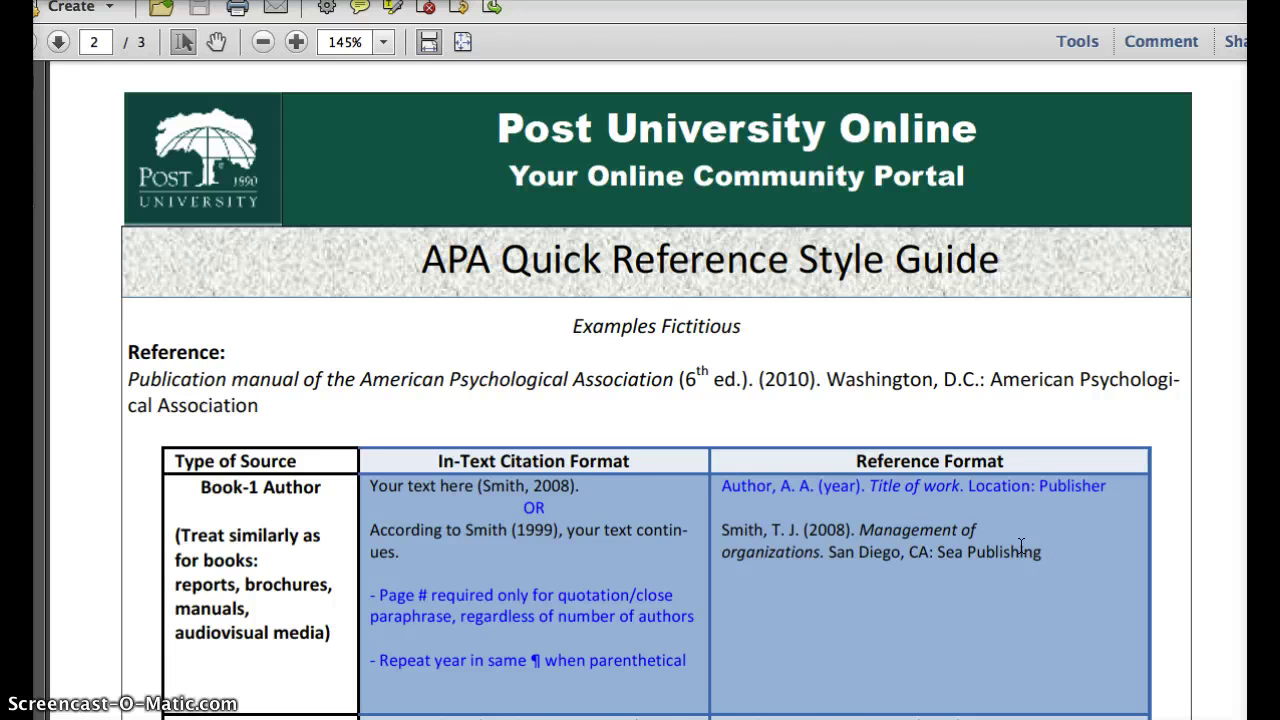
scroll(1021, 545, "down", 7)
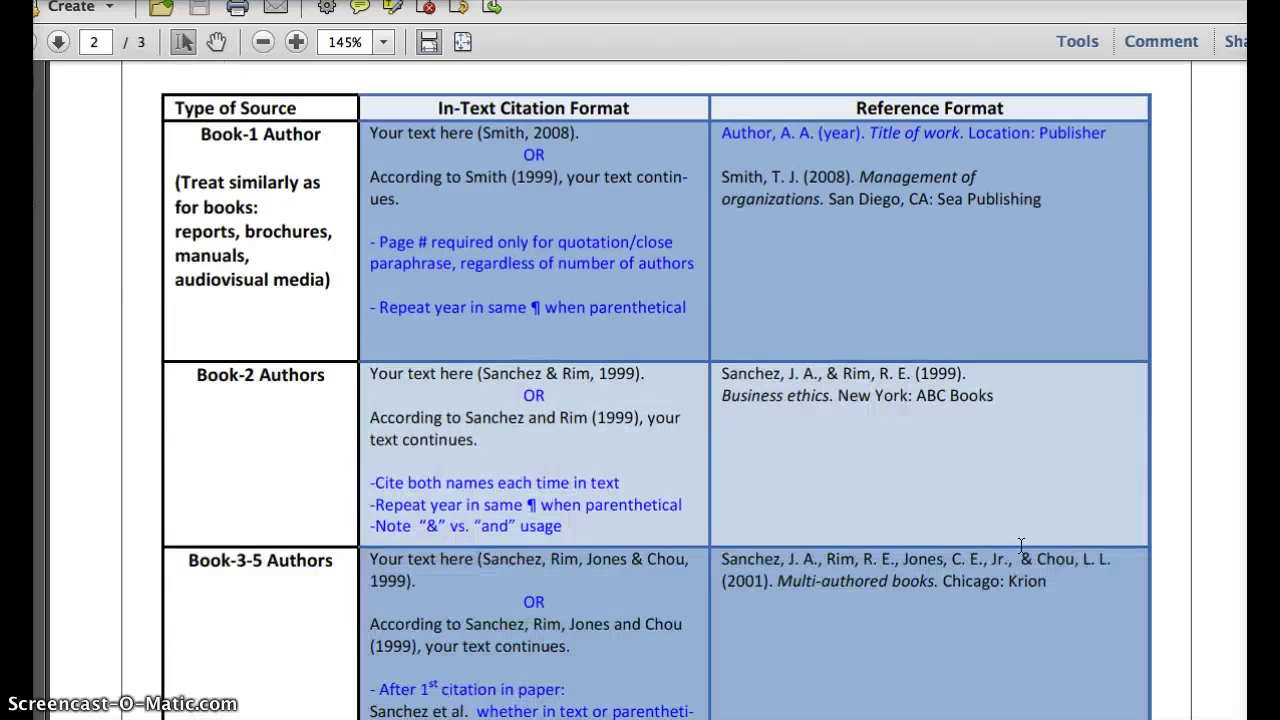
scroll(1021, 545, "down", 9)
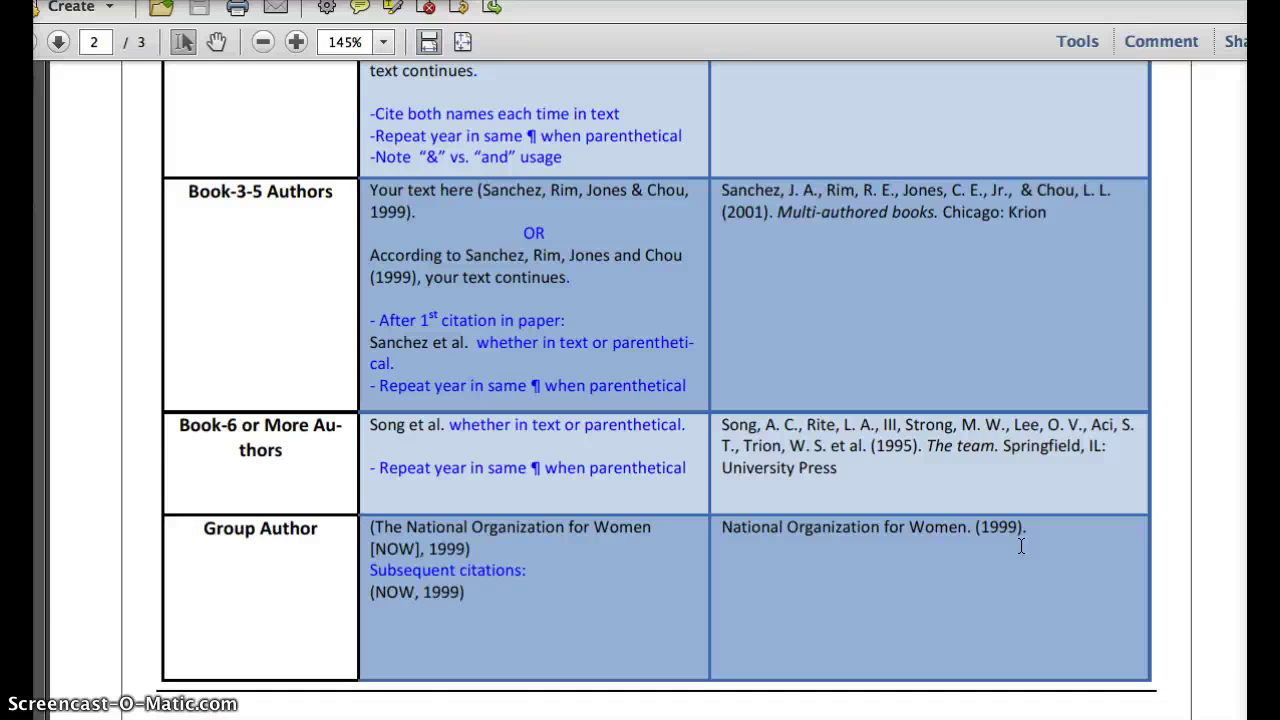
scroll(1021, 545, "down", 8)
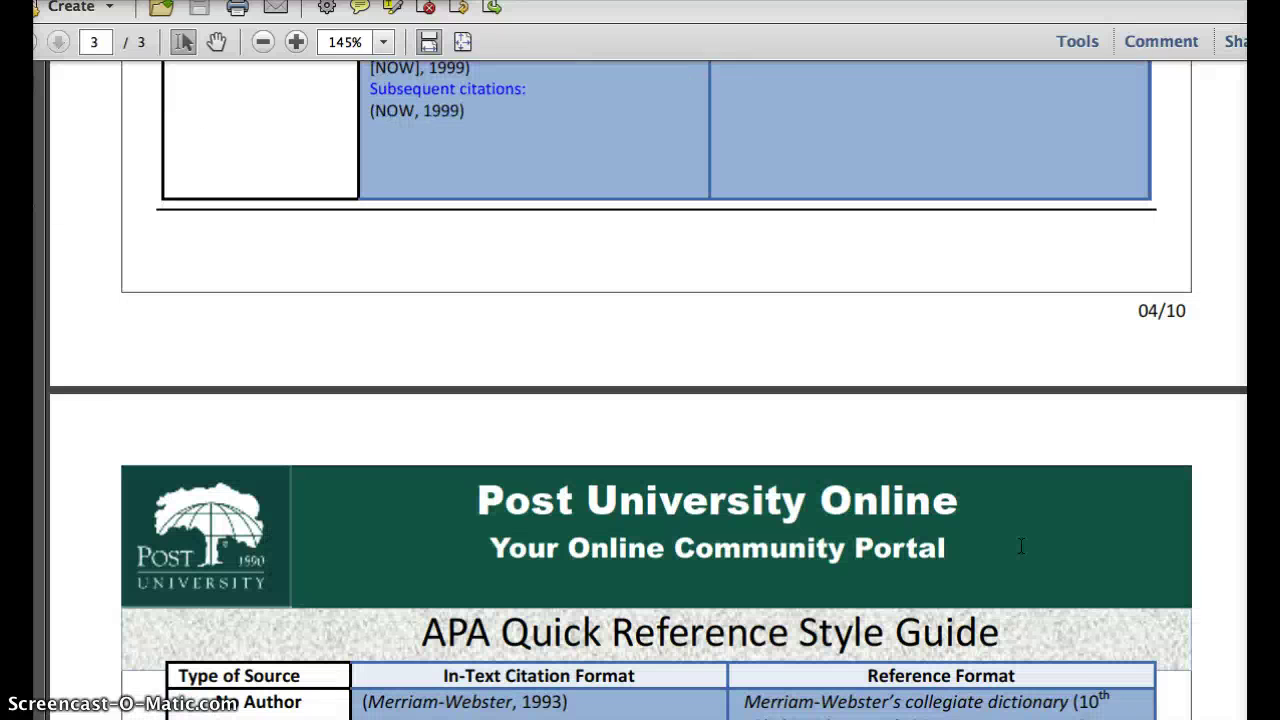
scroll(1021, 545, "down", 5)
scroll(1021, 545, "down", 4)
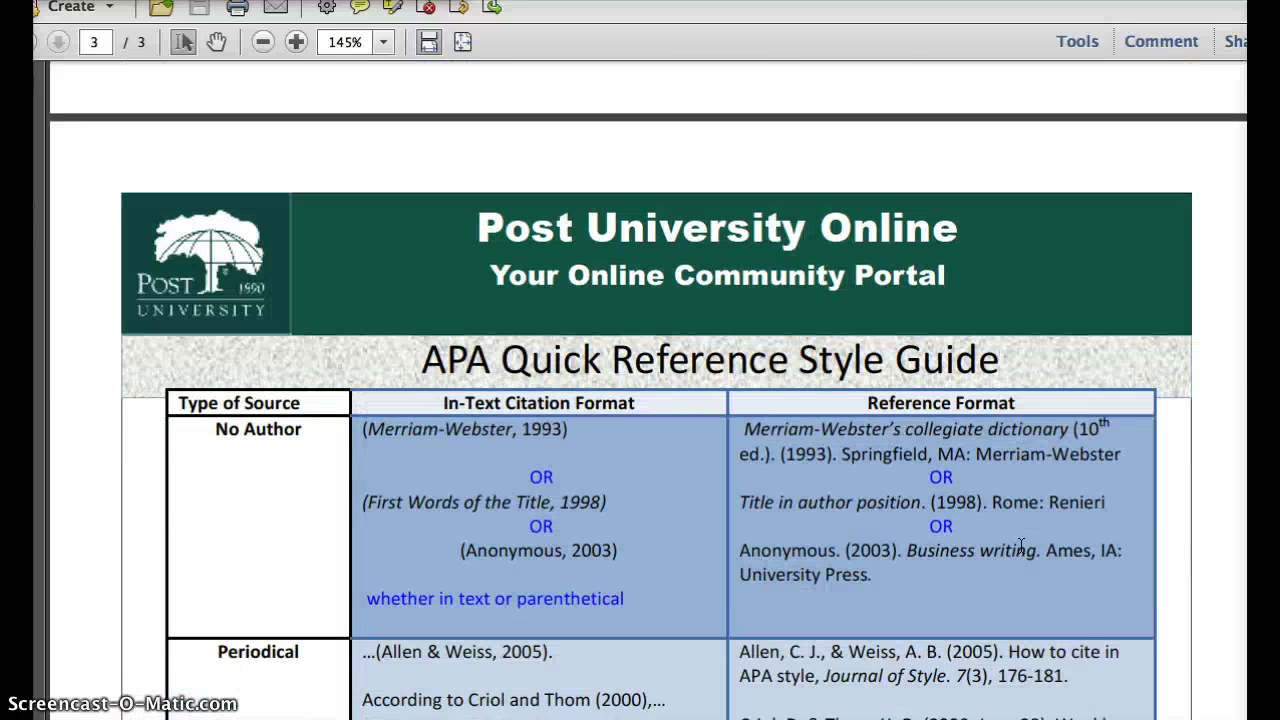